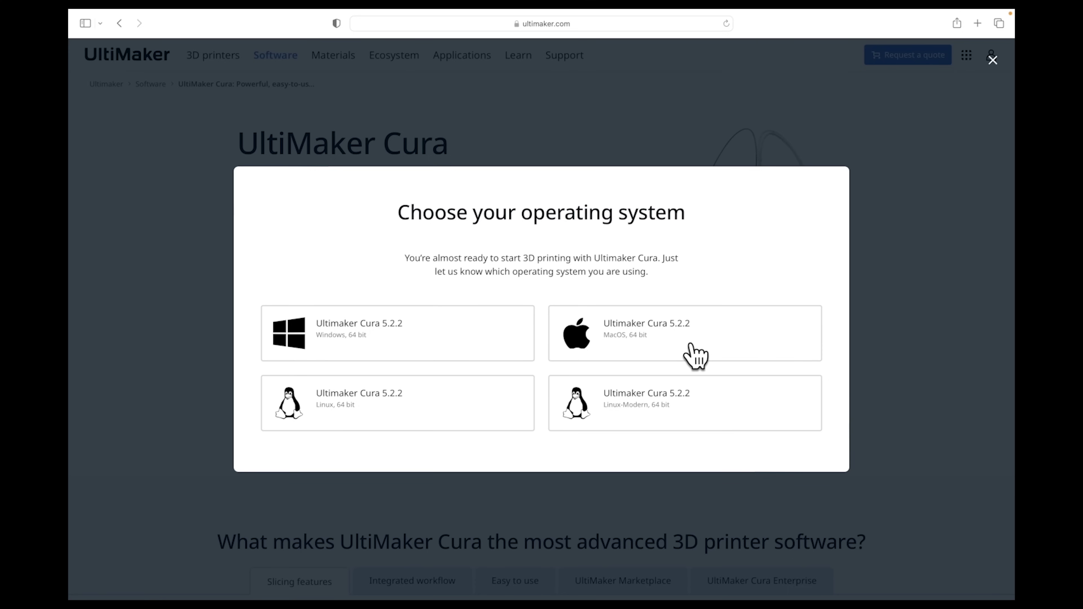
Download the 64-bit macOS version of UltiMaker Cura and mount its disk image, accepting the license agreement.
click(735, 337)
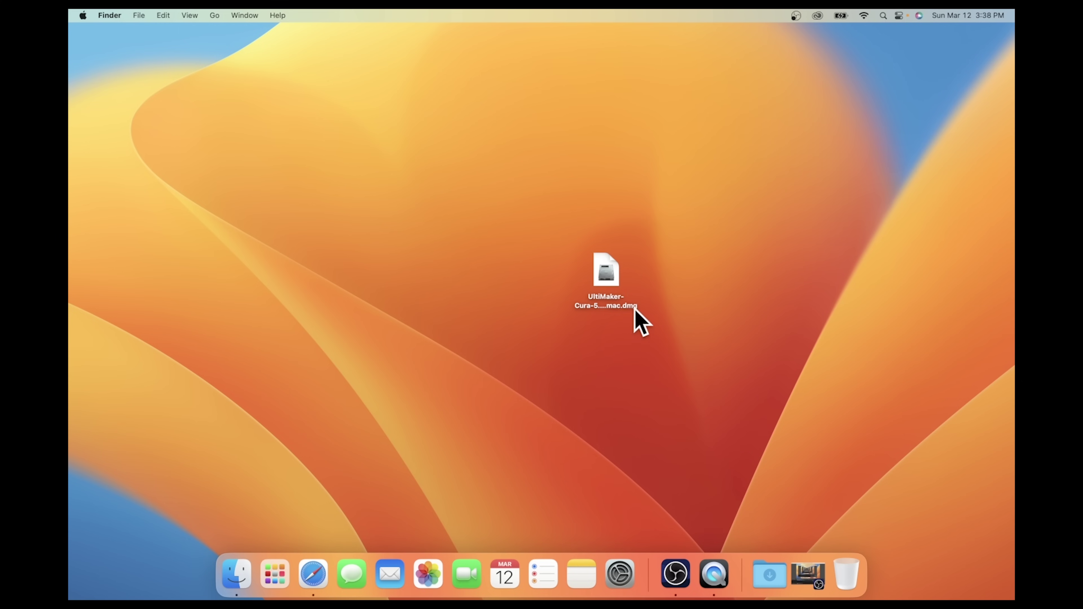
double_click(607, 283)
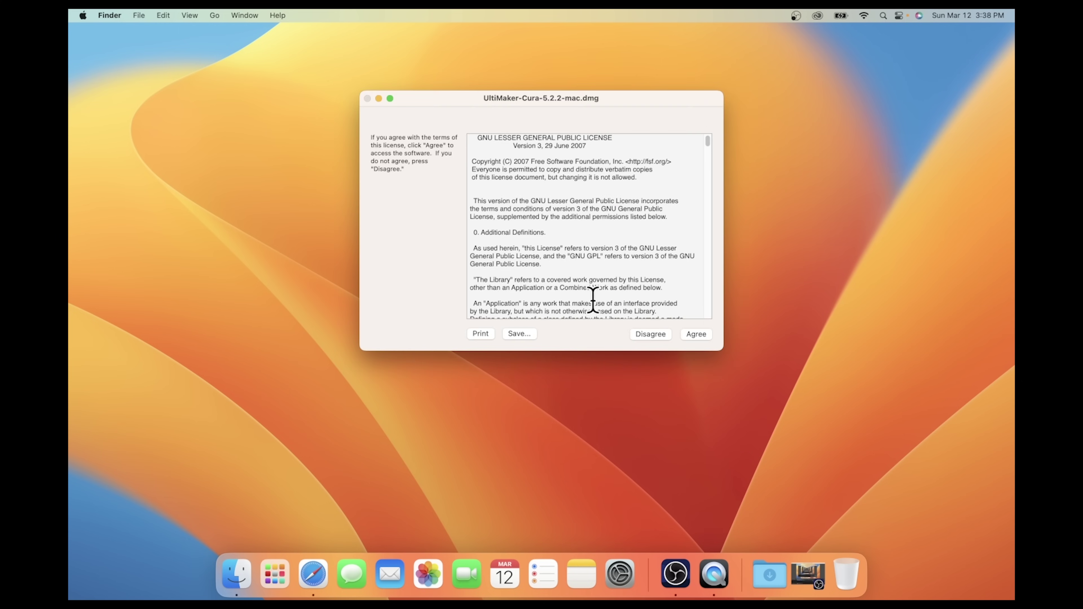
scroll(619, 274, down, 1)
scroll(634, 217, up, 1)
drag(708, 149, 707, 332)
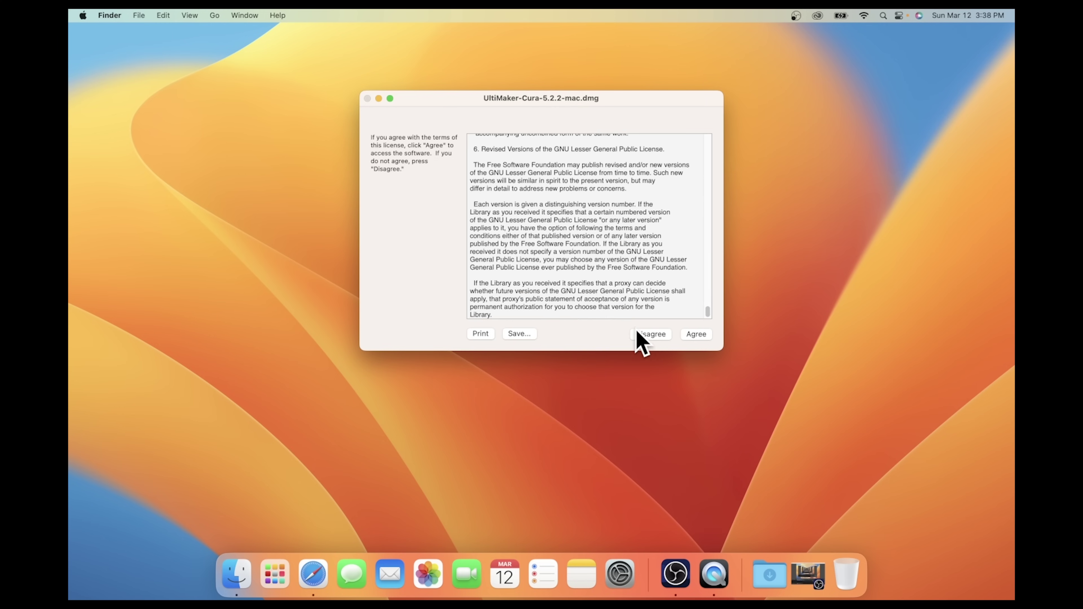
click(699, 336)
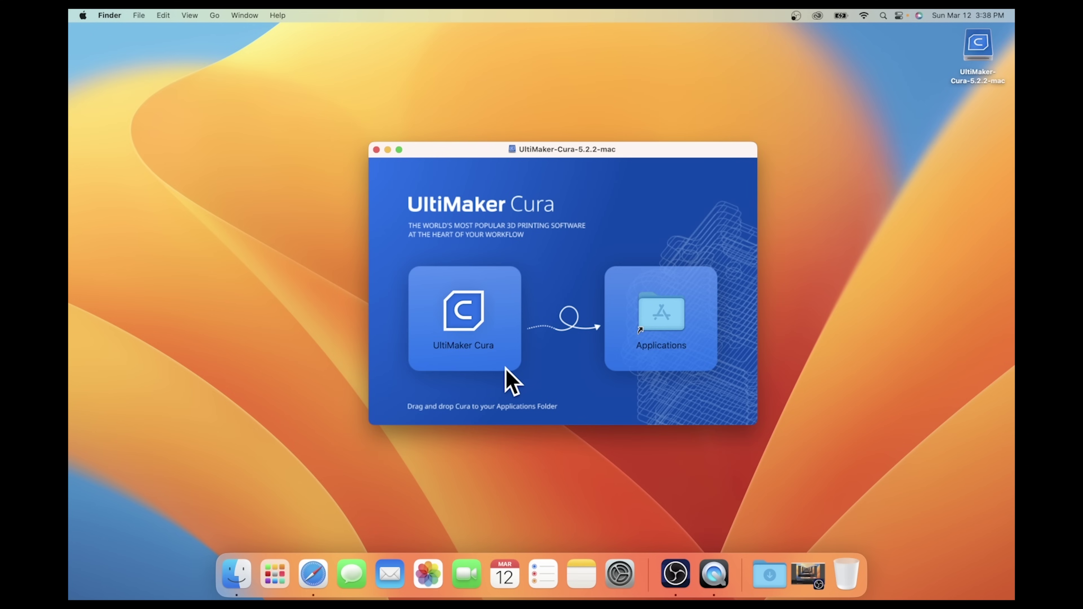
Copy UltiMaker Cura into the Applications folder, then close the installer window and eject the disk image.
click(465, 327)
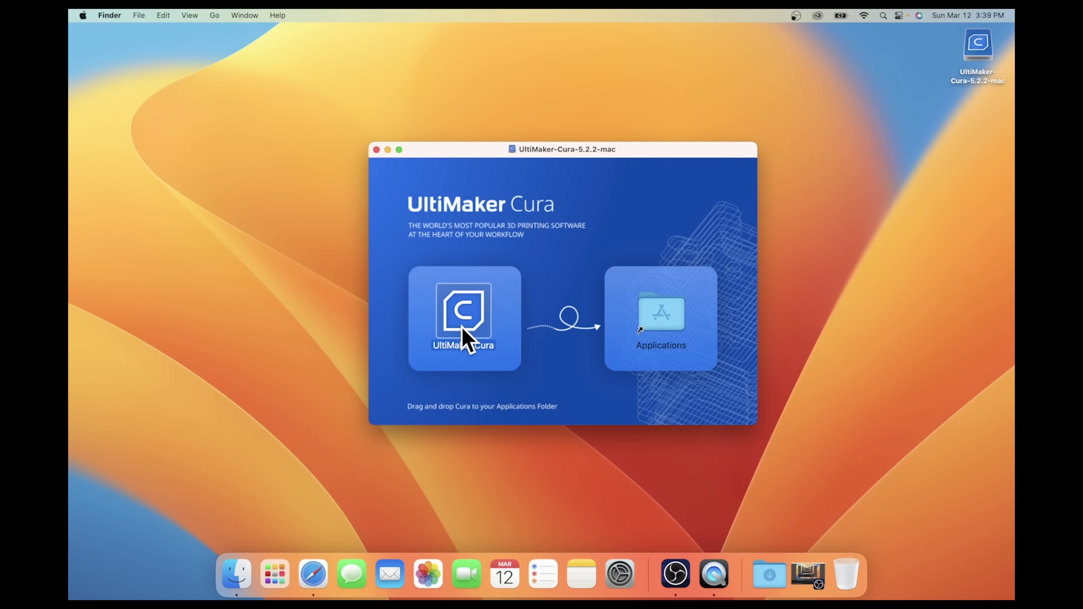
drag(462, 324, 663, 307)
click(376, 149)
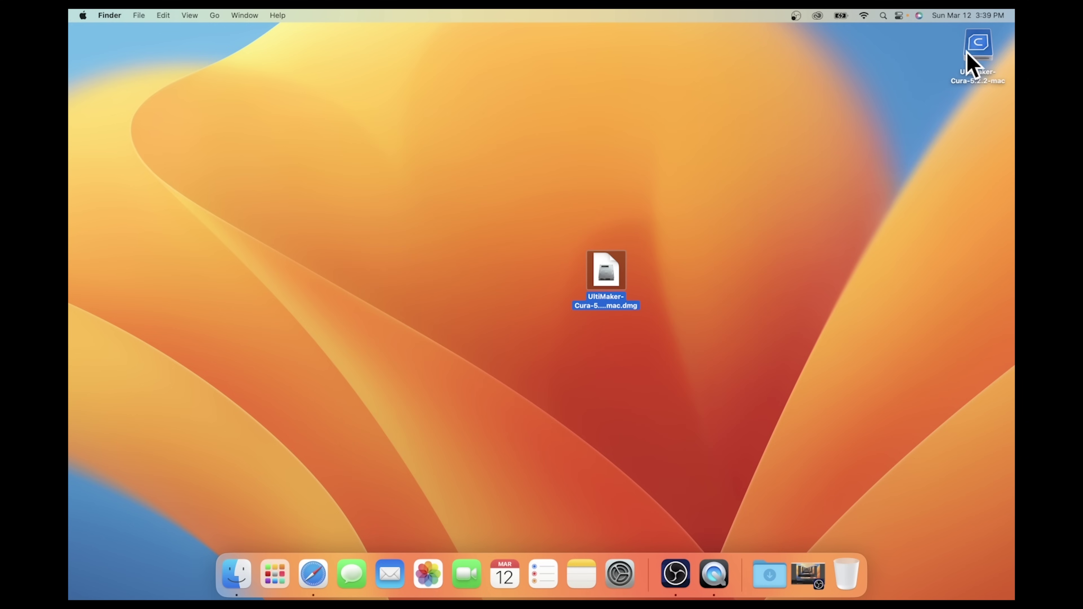
drag(984, 52, 851, 576)
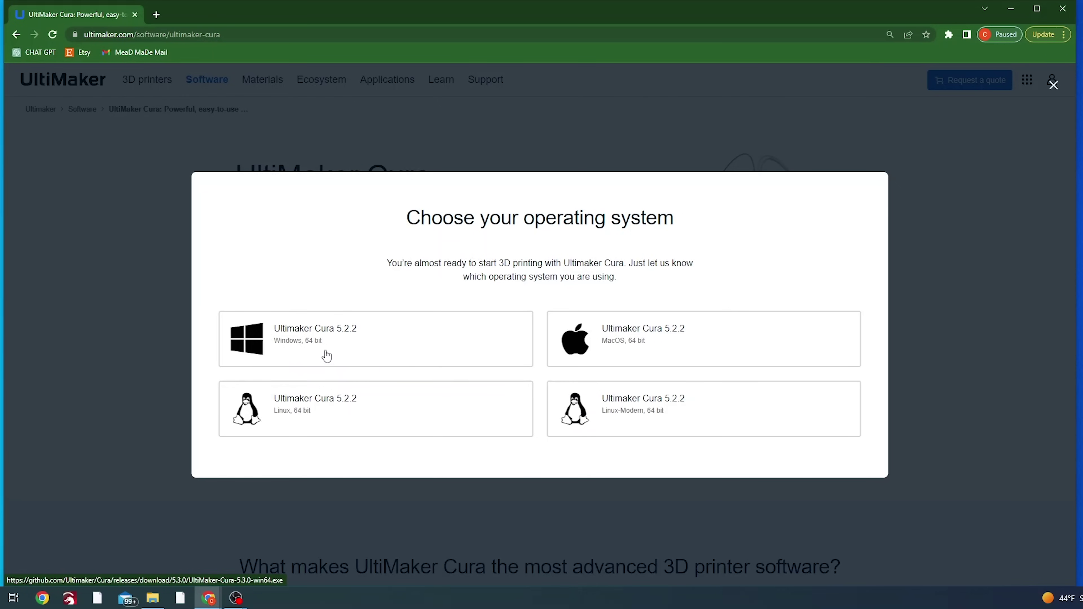
Download the 64-bit Windows version of UltiMaker Cura and run its setup, accepting the license agreement.
click(393, 350)
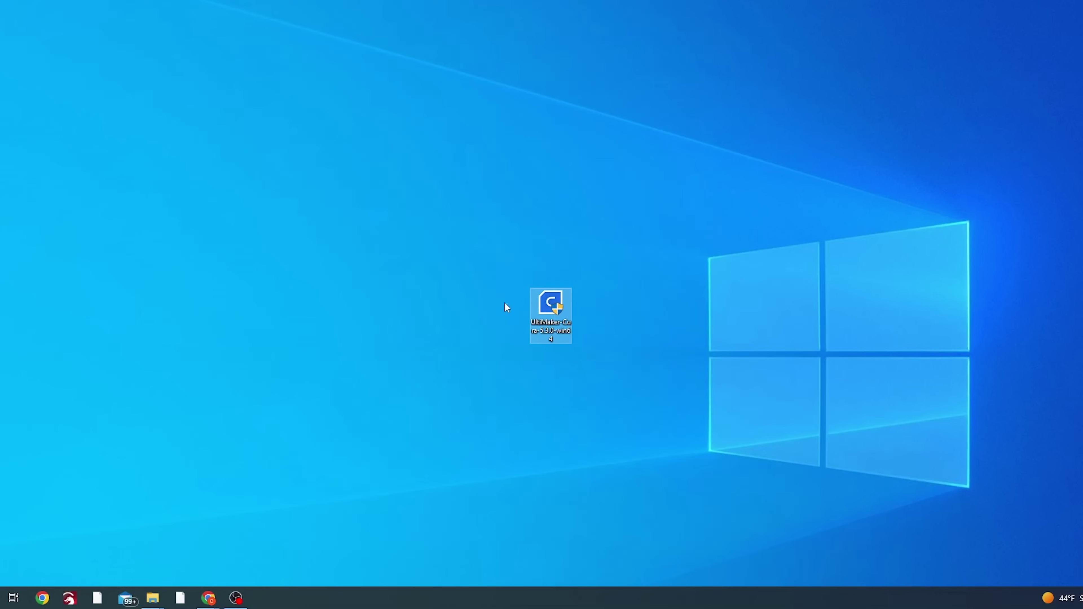
double_click(552, 305)
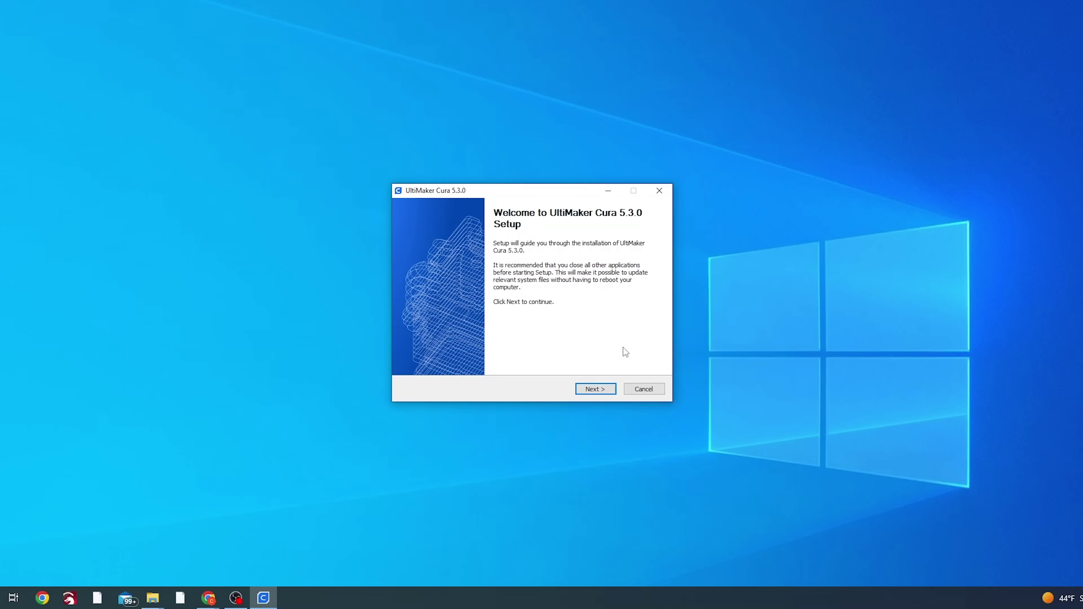
click(601, 391)
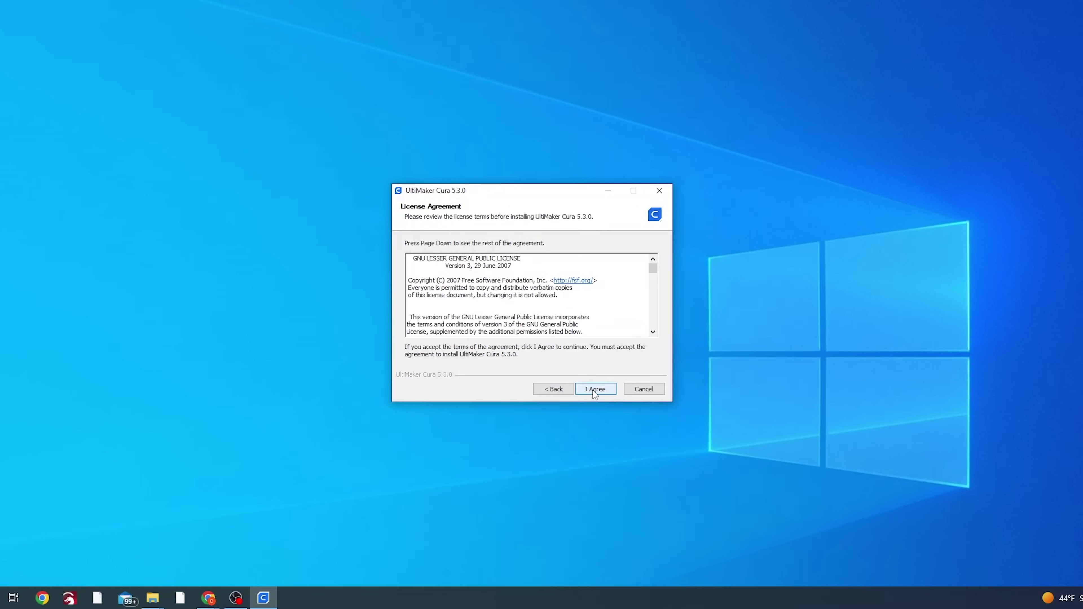
drag(654, 273, 655, 325)
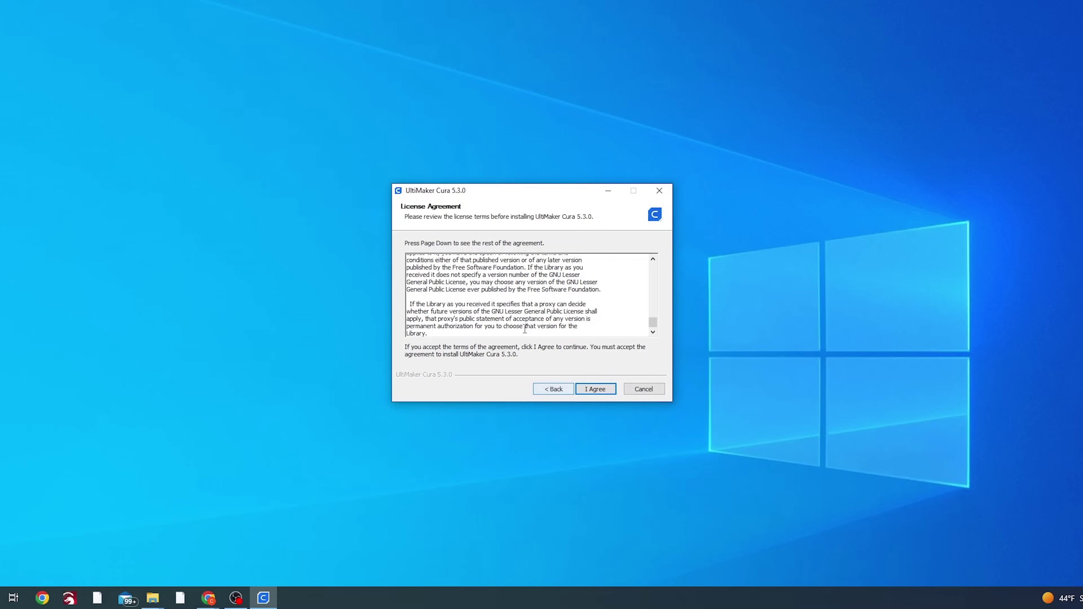
click(596, 389)
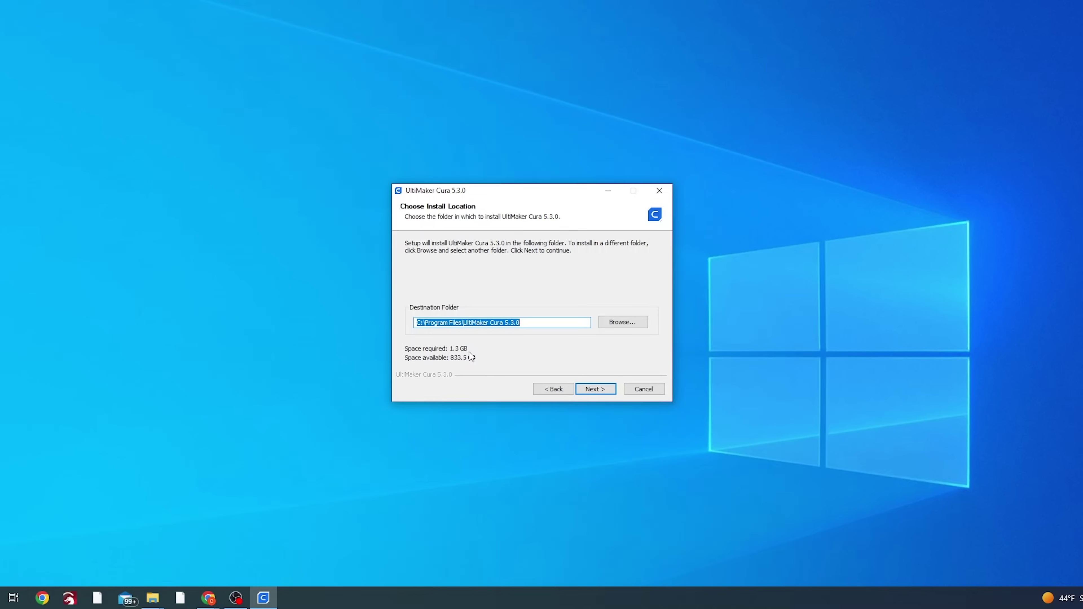
Install Cura with the default destination and Start Menu folders and launch it, allowing firewall access on private networks.
click(597, 391)
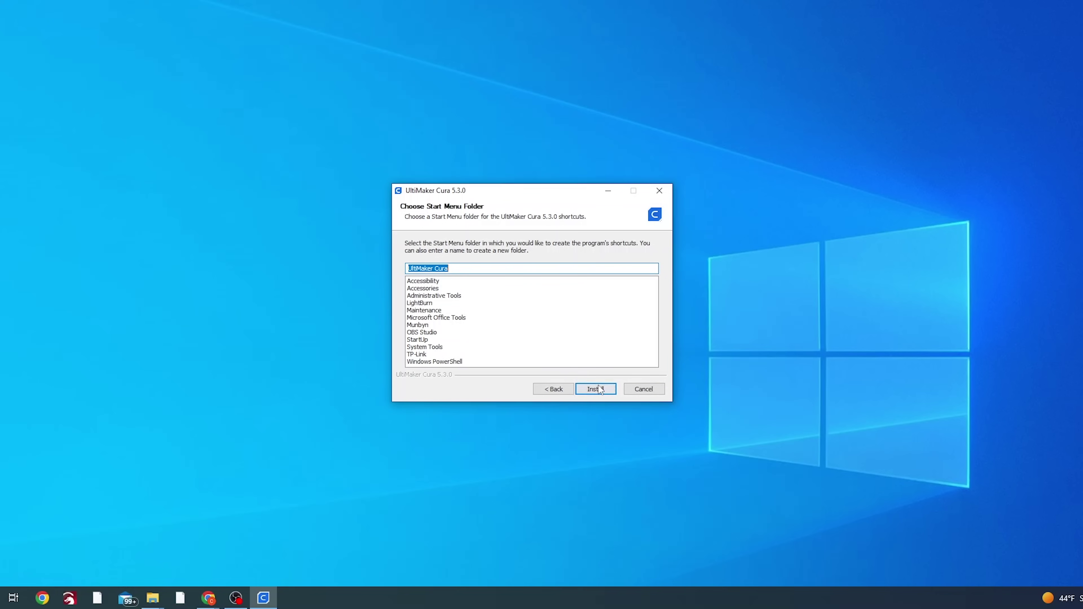
click(599, 391)
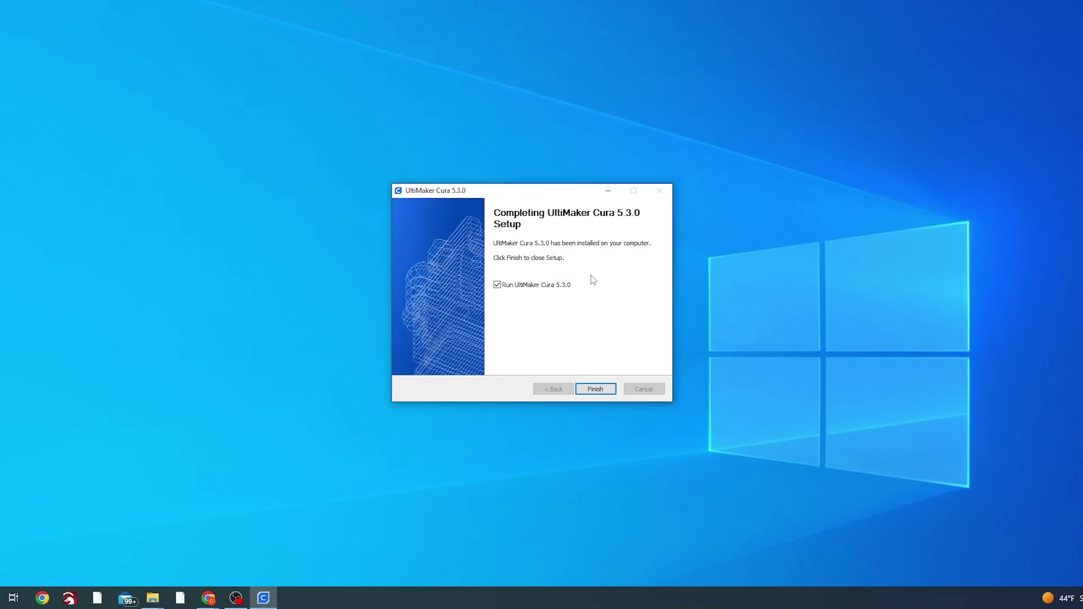
click(595, 389)
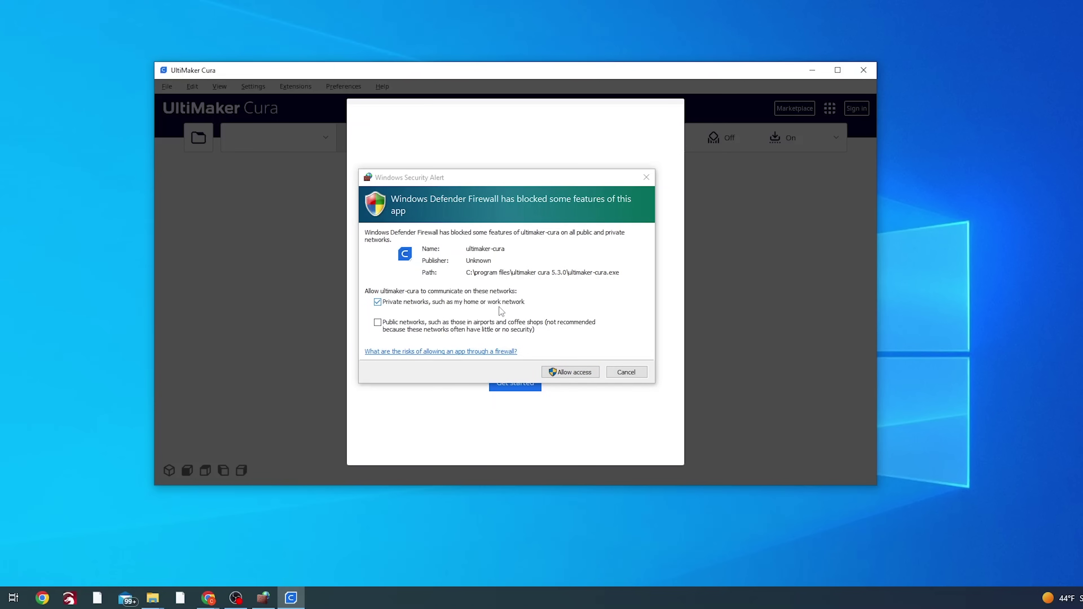
click(572, 372)
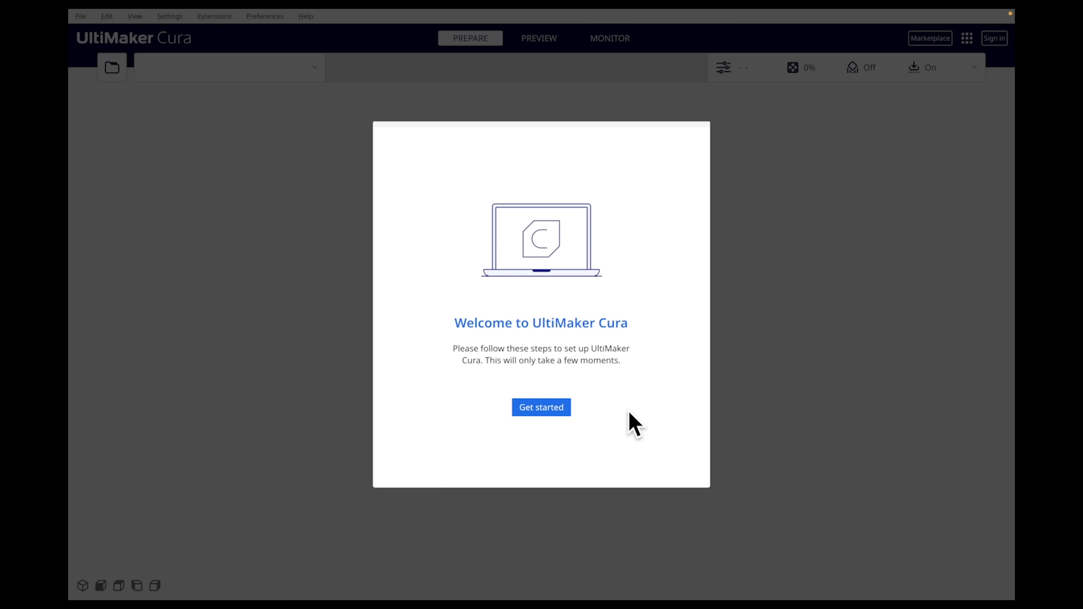
Start the Cura first-run setup, agree to the user agreement and skip signing in to the UltiMaker platform.
click(541, 407)
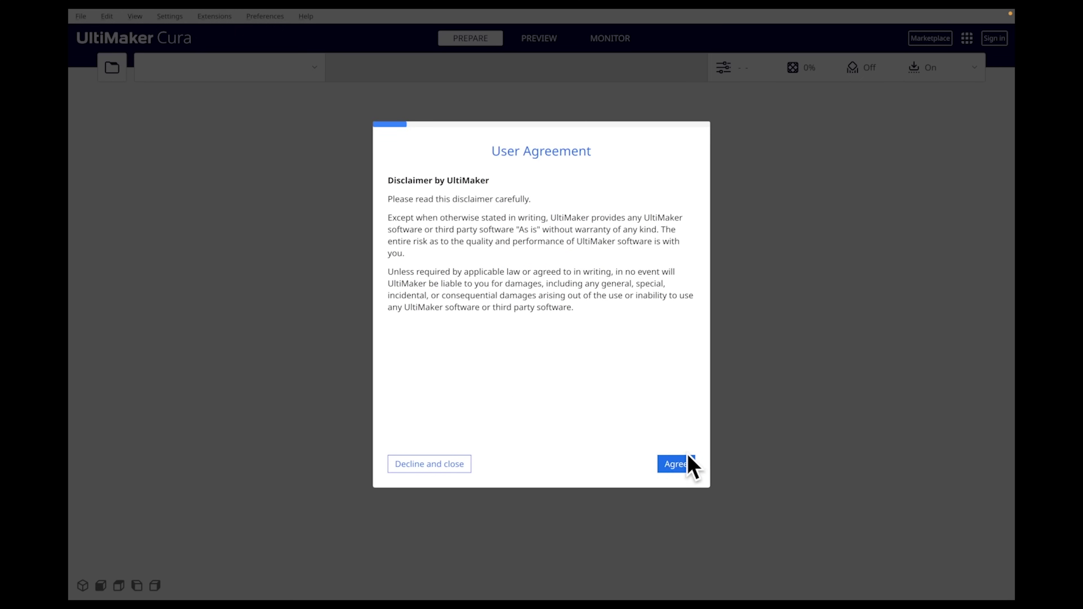
click(678, 469)
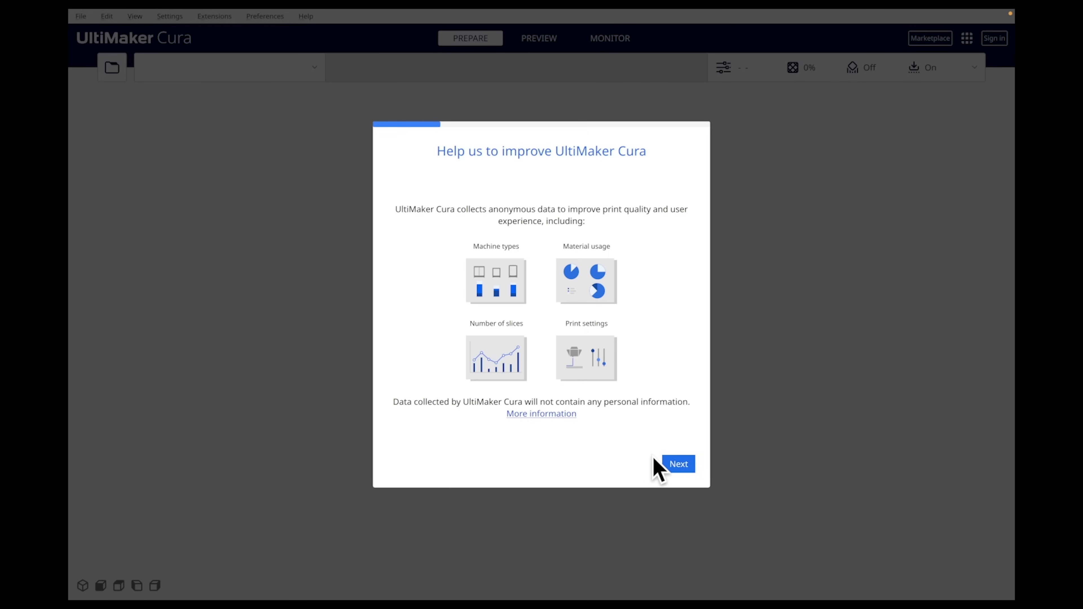
click(676, 465)
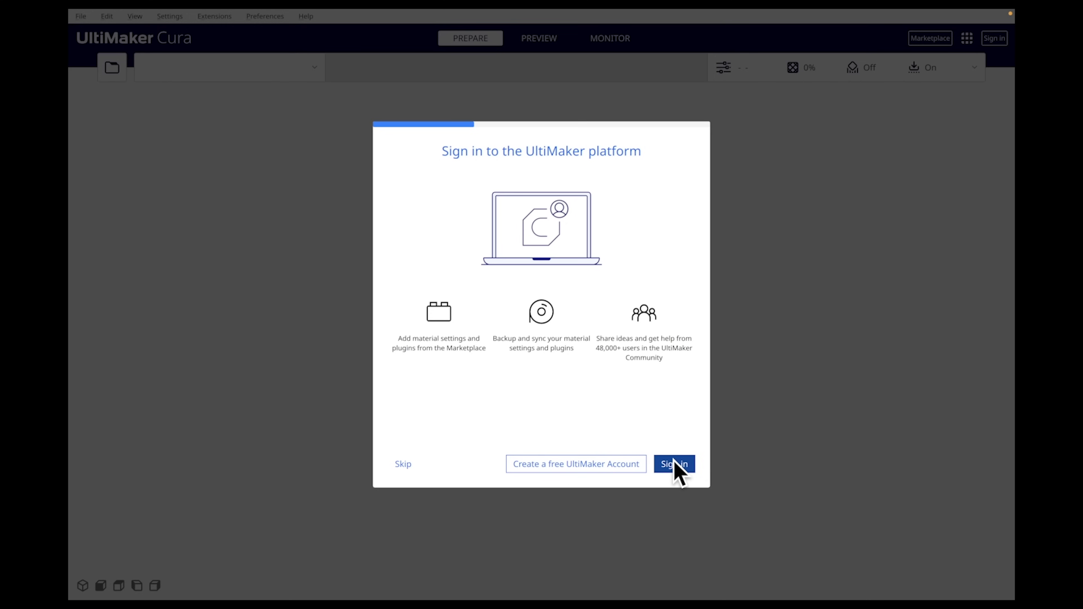
click(403, 465)
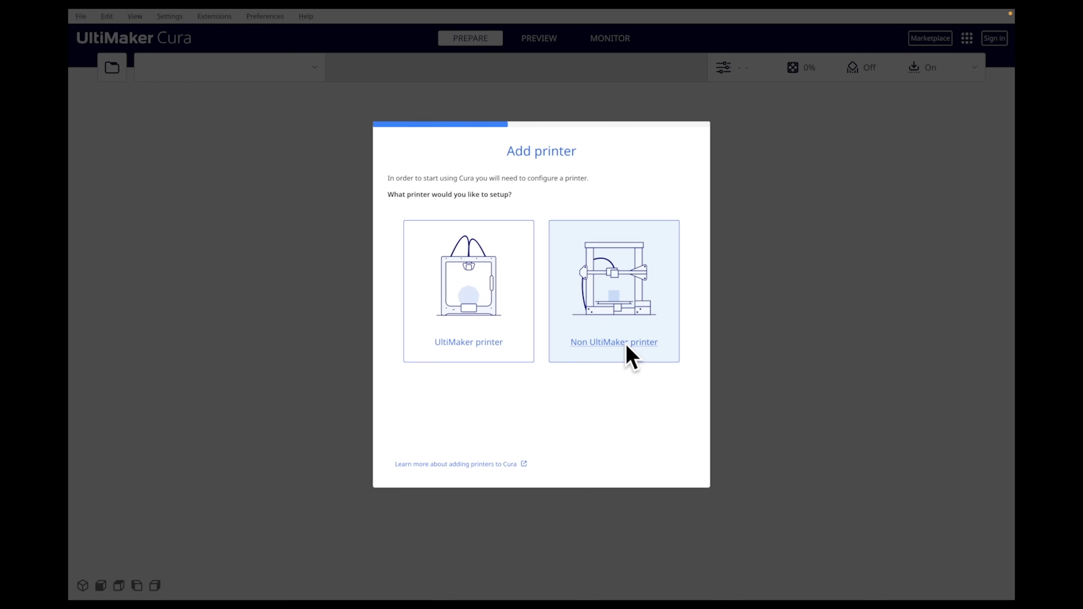
Choose the Creality Ender-3 Pro from the Creality3D models as a non-networked, non-UltiMaker printer.
click(613, 354)
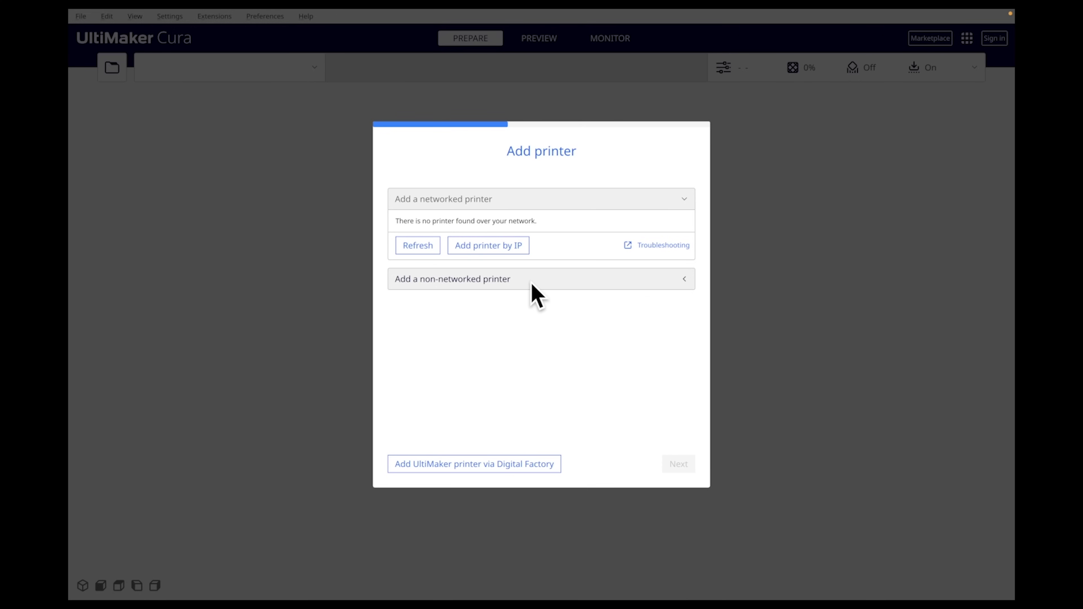
click(685, 199)
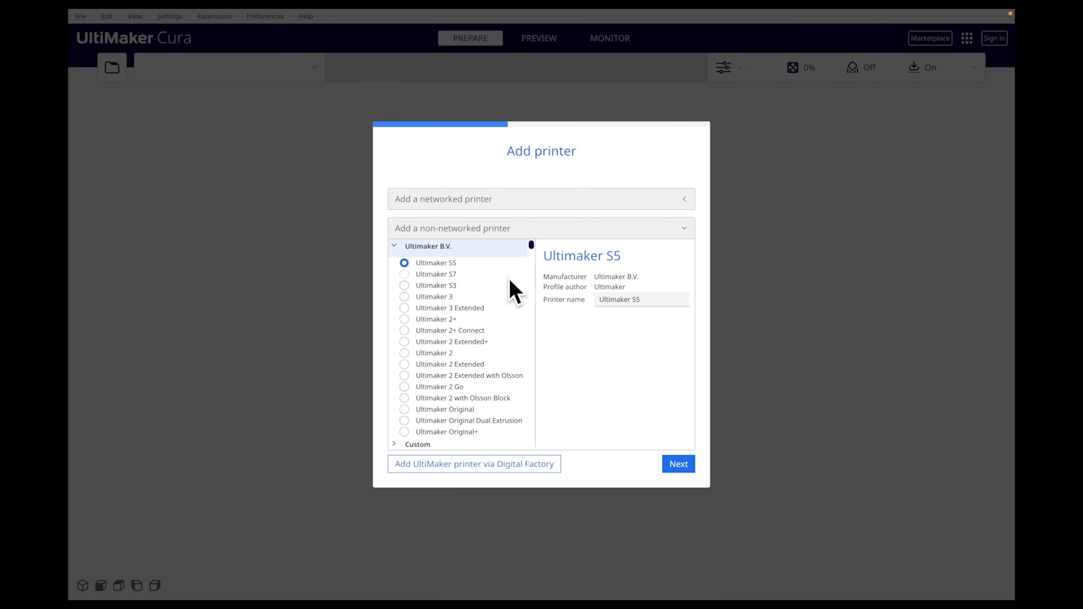
drag(530, 248, 532, 280)
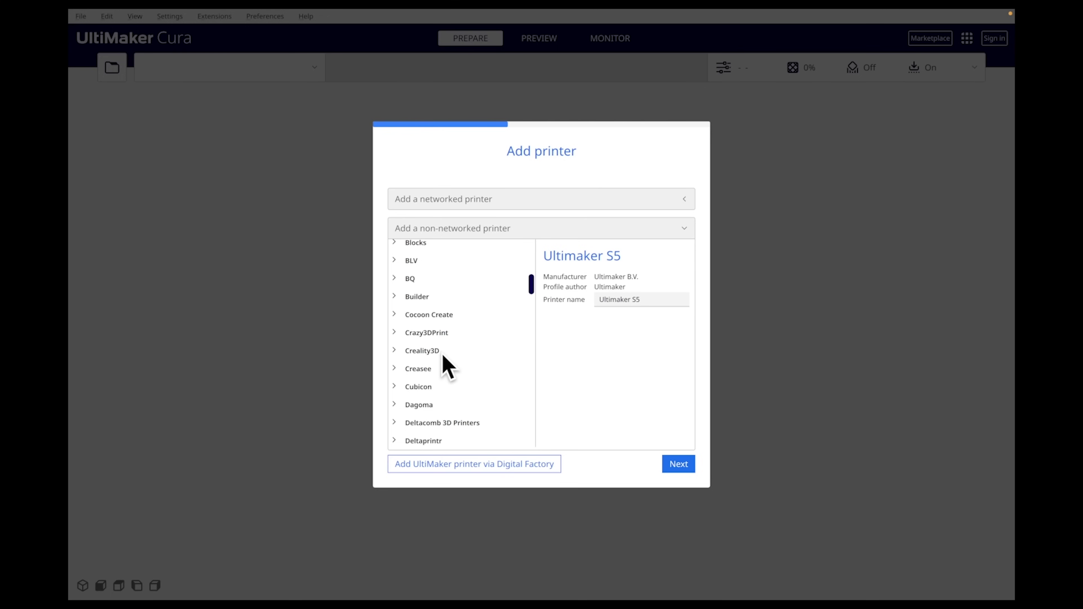
click(394, 351)
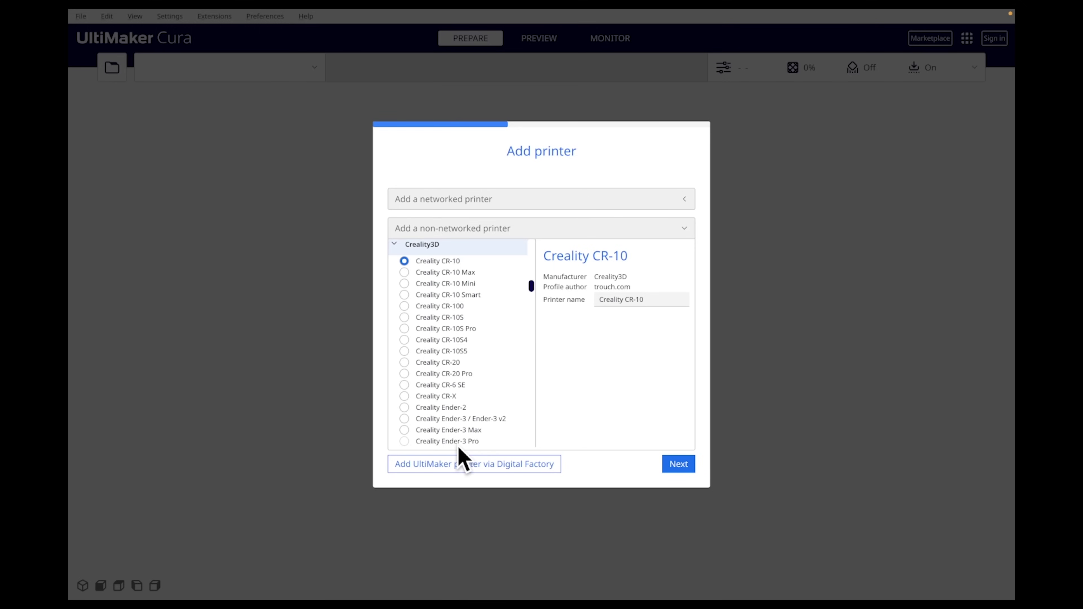
click(404, 441)
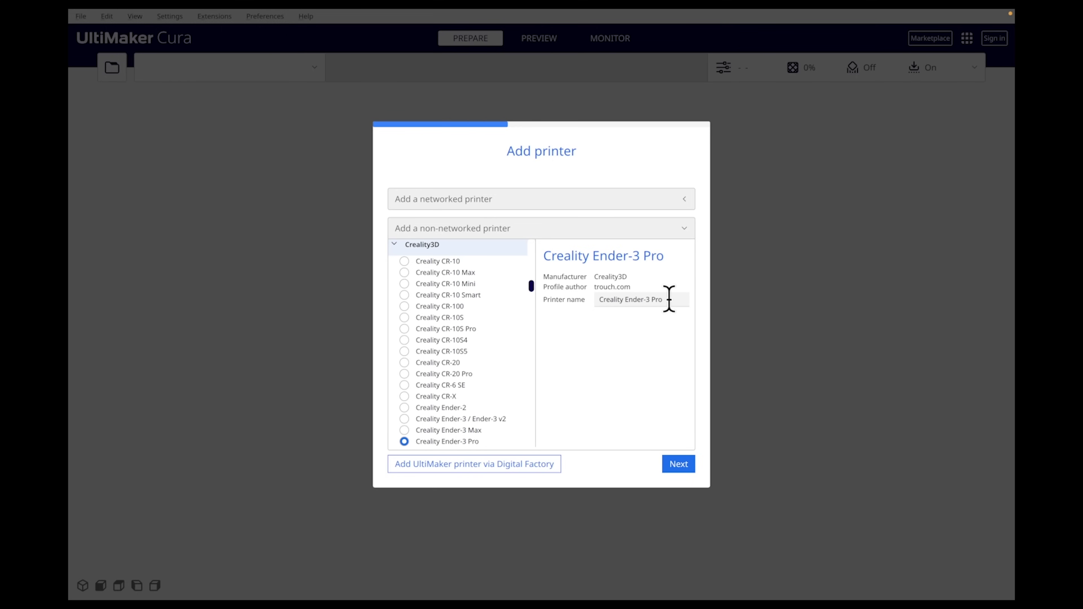
Rename the selected printer to Ender 3 Pro and add it.
drag(626, 299, 573, 304)
key(BackSpace)
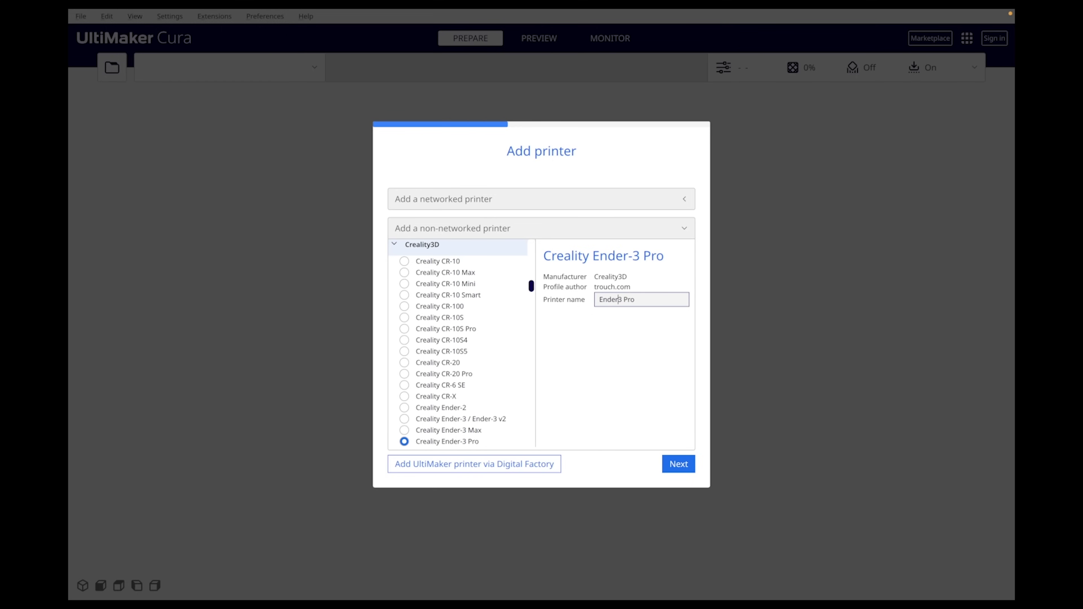
click(598, 373)
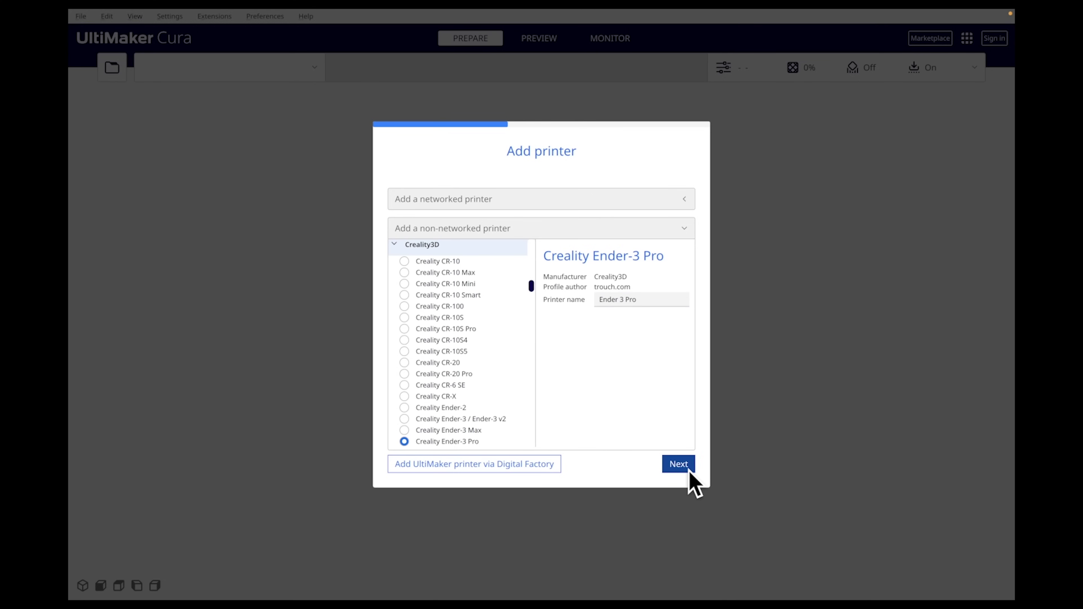
click(678, 465)
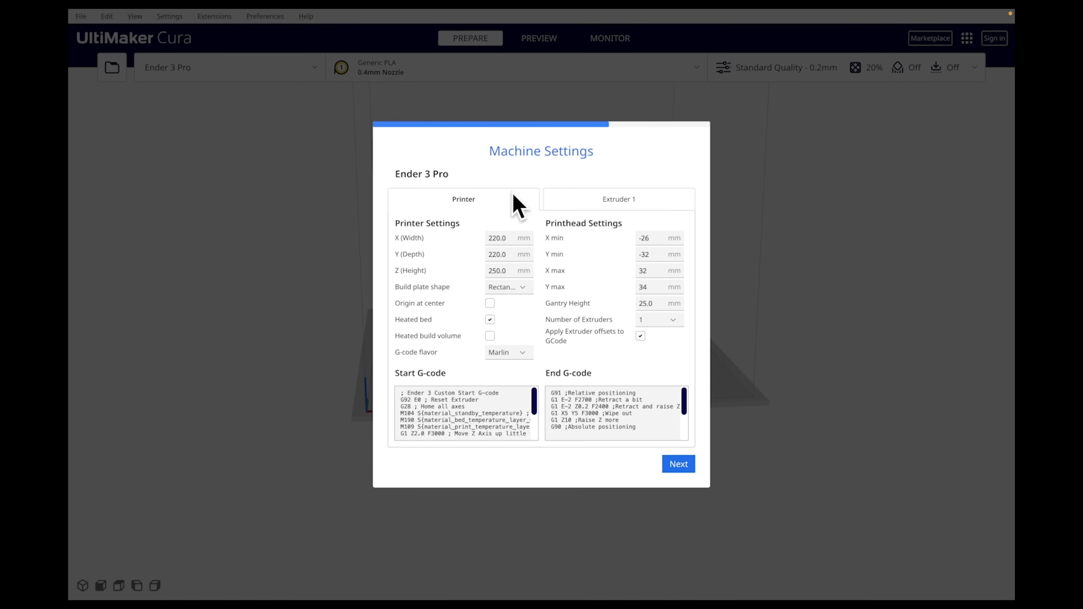
Review the Extruder 1 and printer machine settings of the Ender 3 Pro and accept them as they are.
click(598, 198)
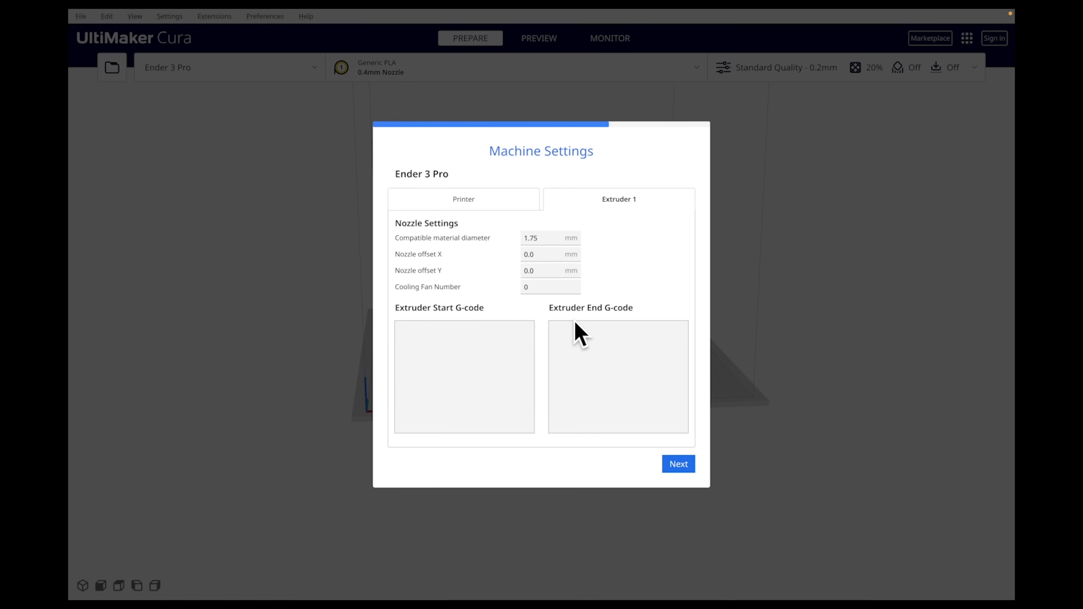
click(502, 198)
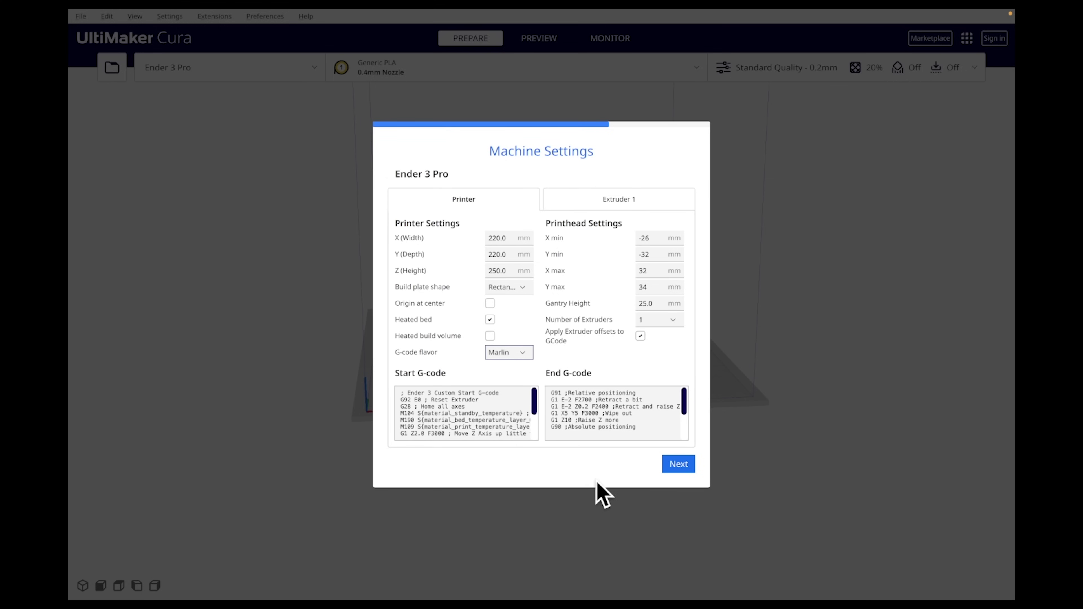
click(681, 465)
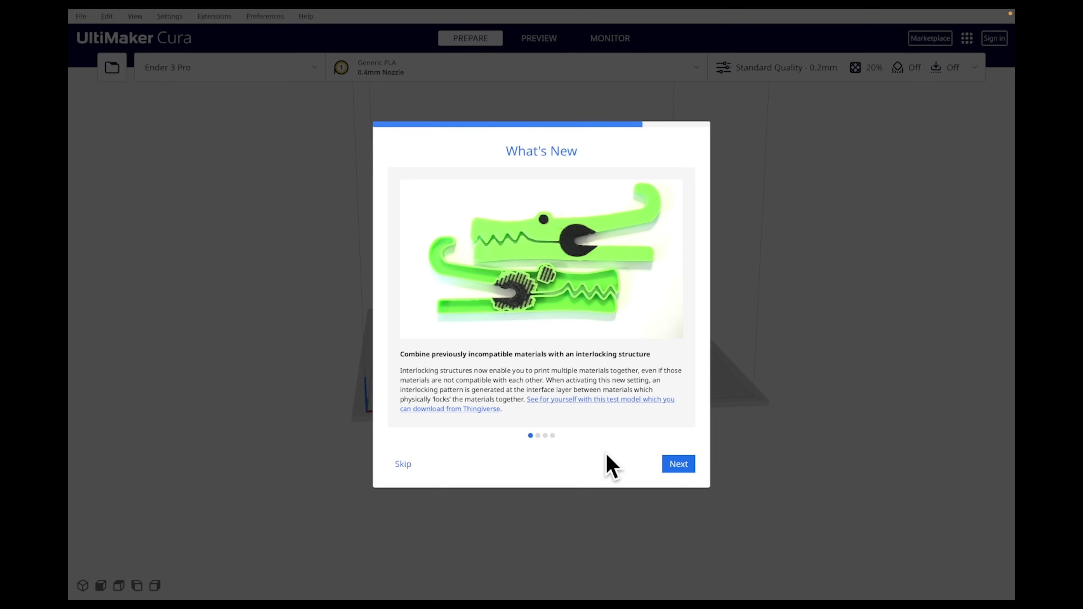
Go through the What's New pages and the release notes to finish the first-run setup.
click(679, 468)
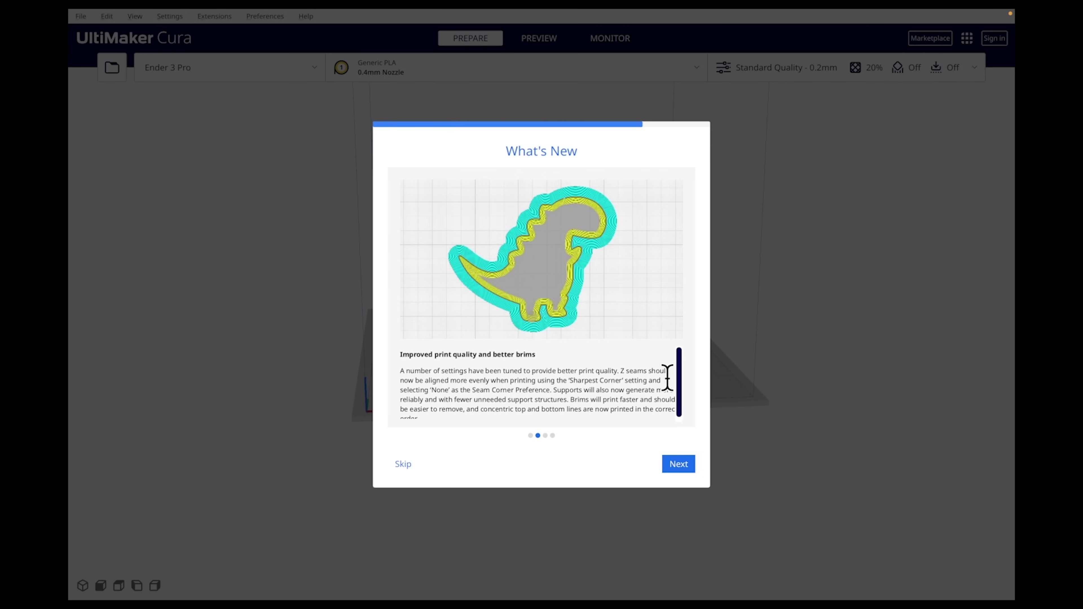
click(678, 466)
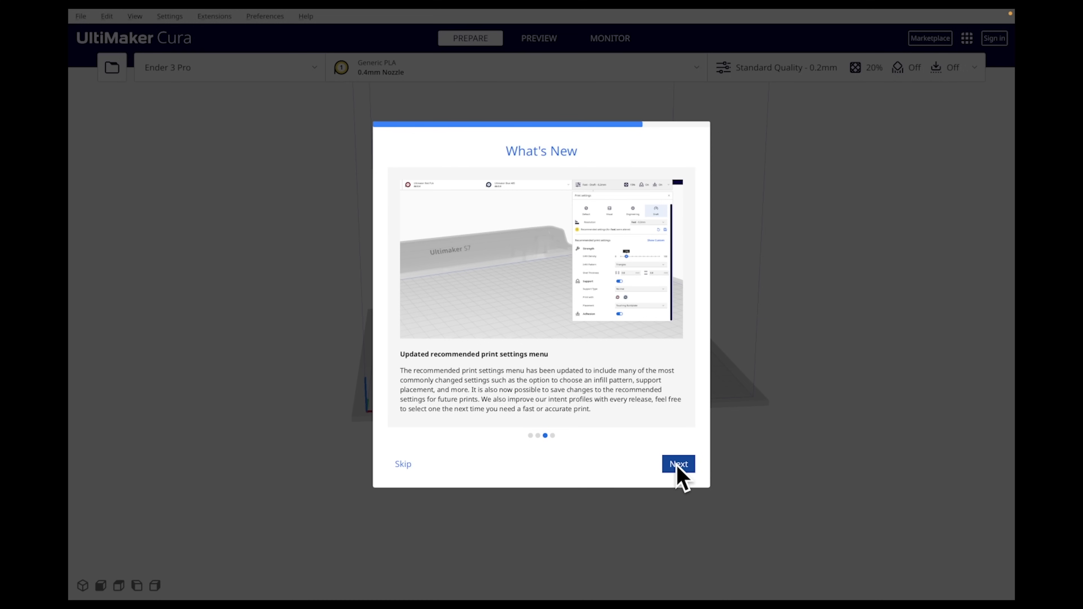
click(678, 465)
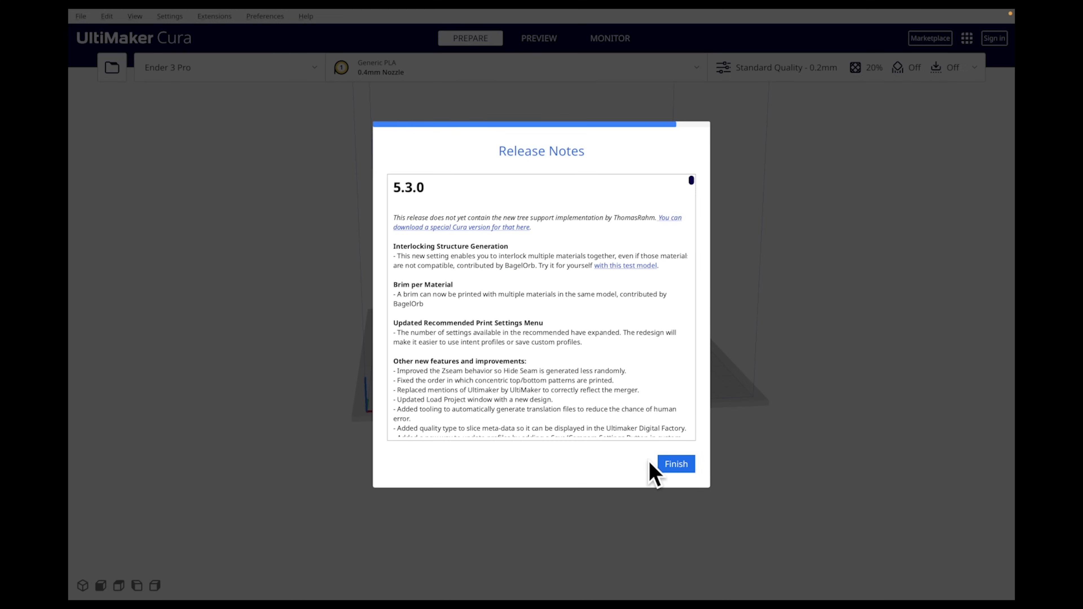
click(678, 465)
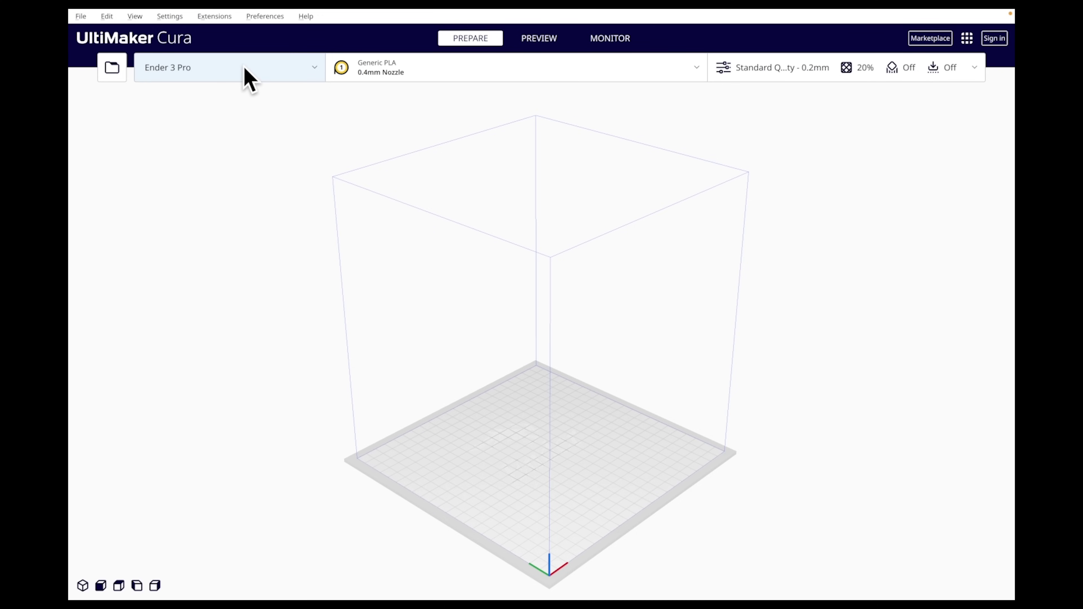
Check the list of added printers, and select Generic PLA as the material for the 0.4mm nozzle.
click(315, 68)
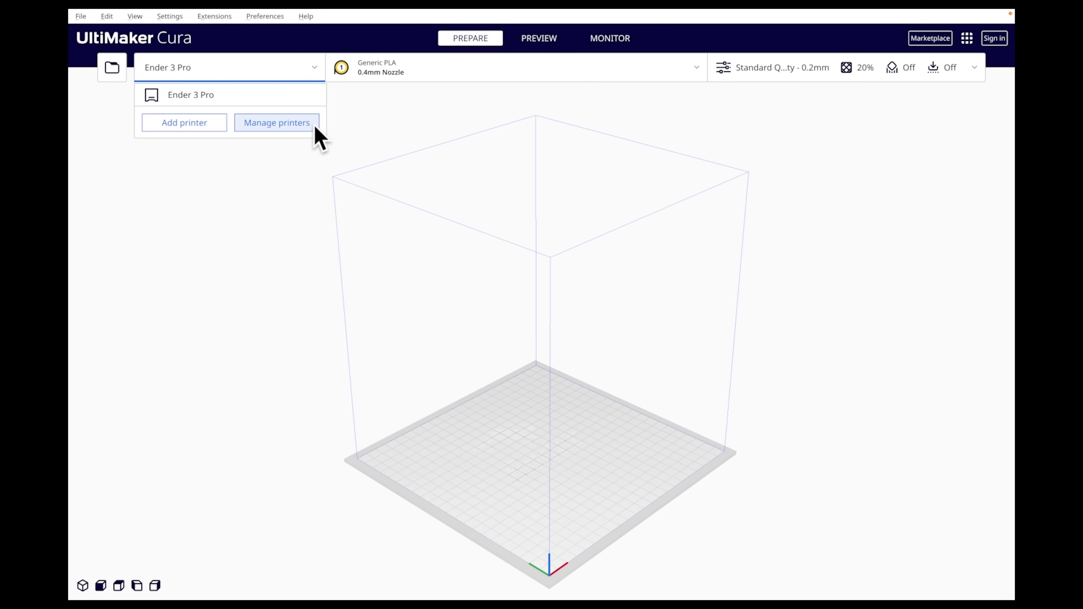
click(363, 92)
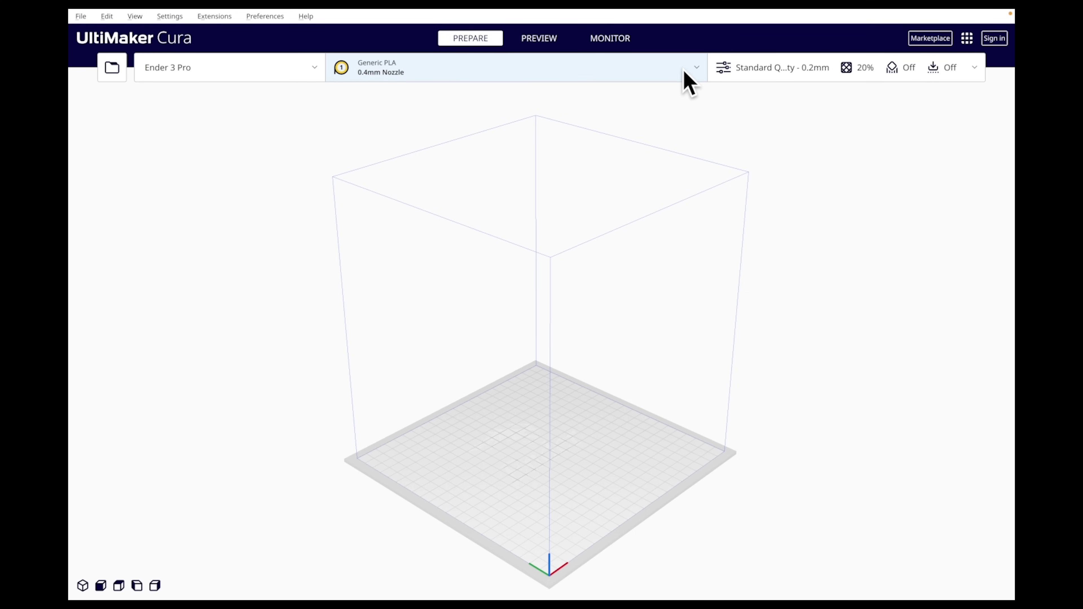
click(698, 69)
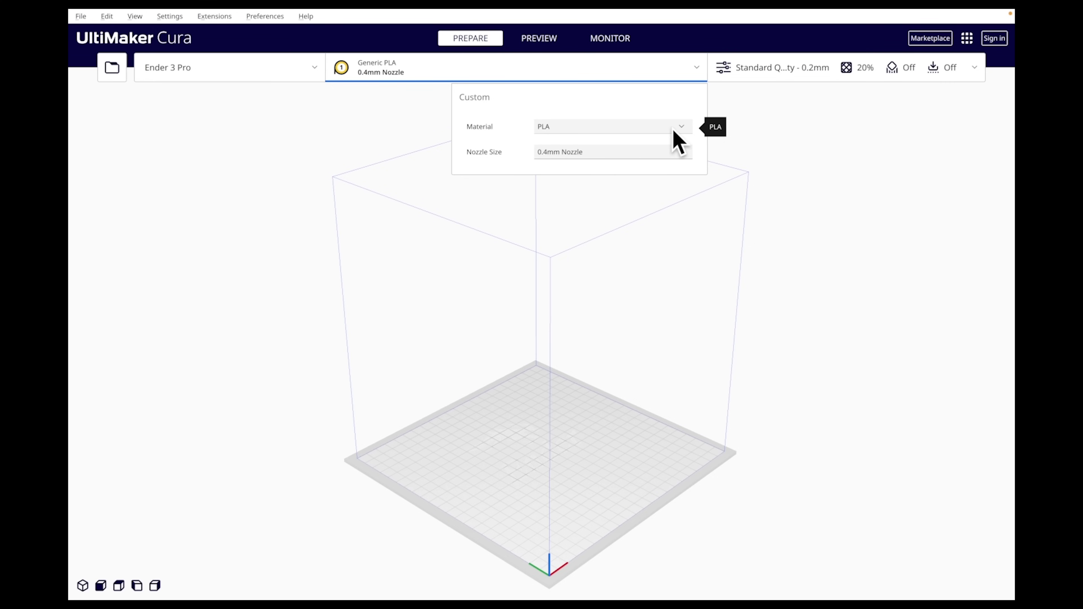
click(682, 127)
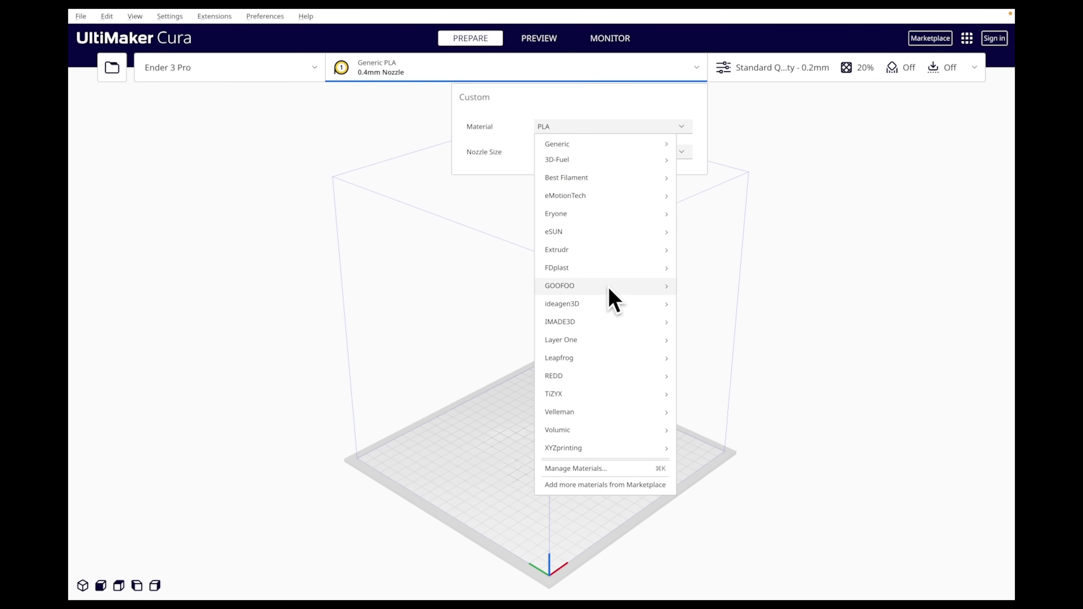
mouse_move(608, 164)
mouse_move(595, 290)
mouse_move(705, 315)
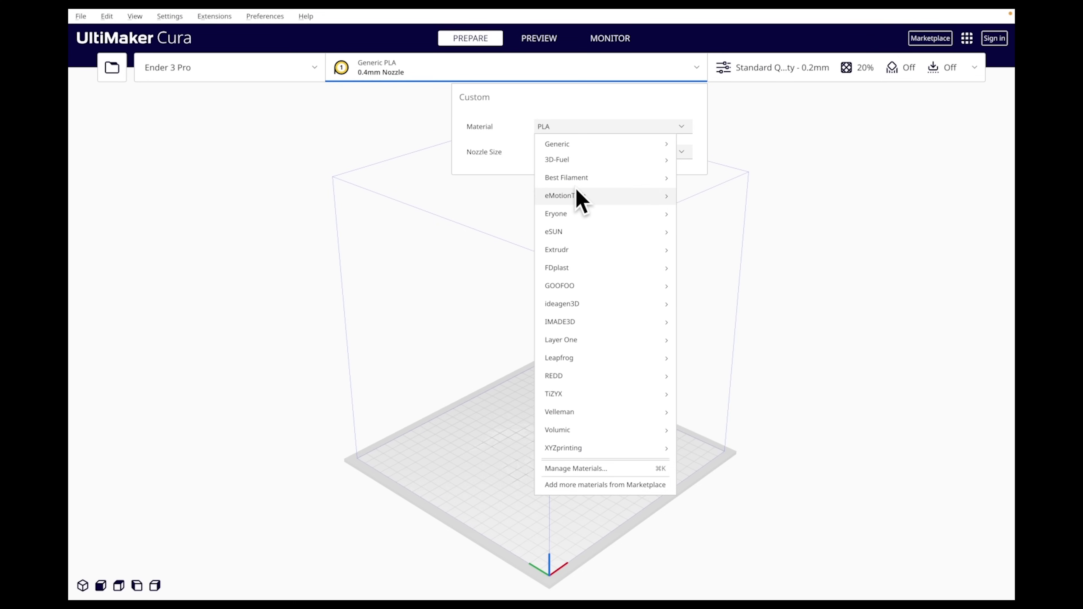
mouse_move(567, 148)
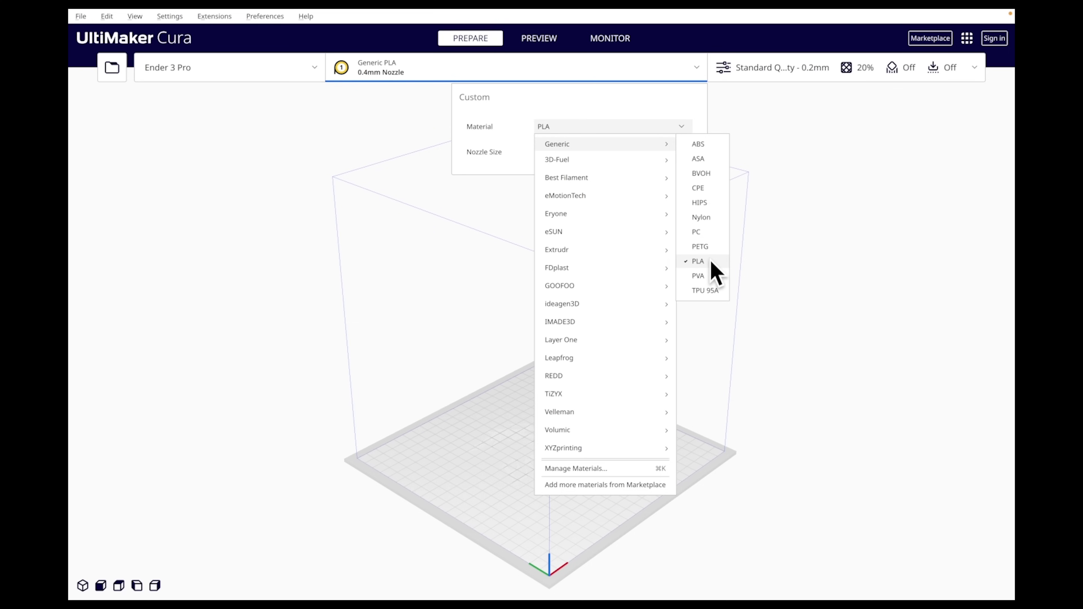
click(699, 262)
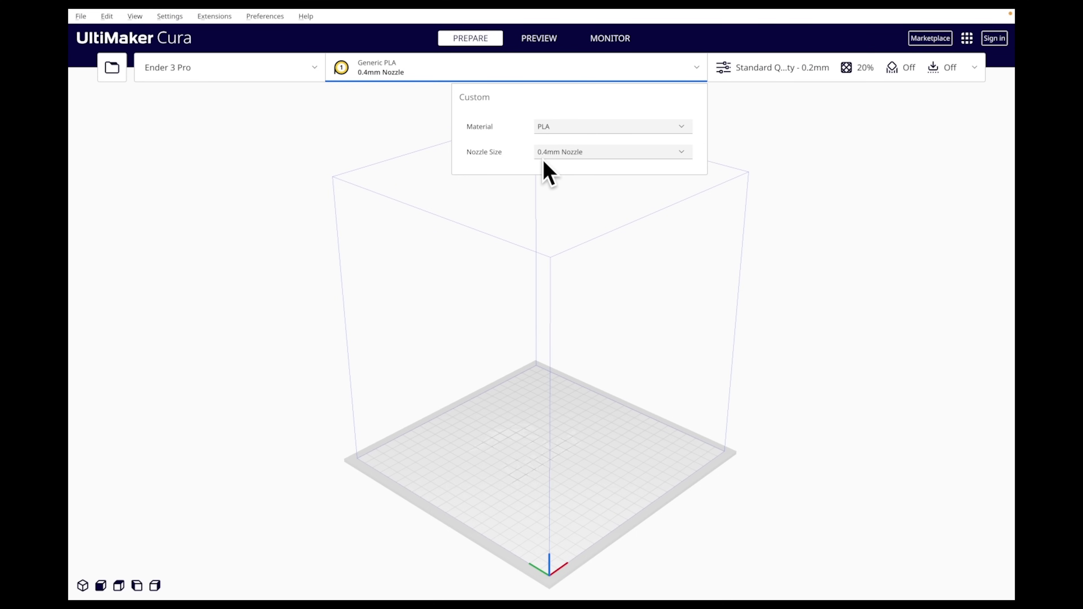
Review the recommended print settings of the Standard Quality profile, including infill, shell thickness and support.
click(741, 71)
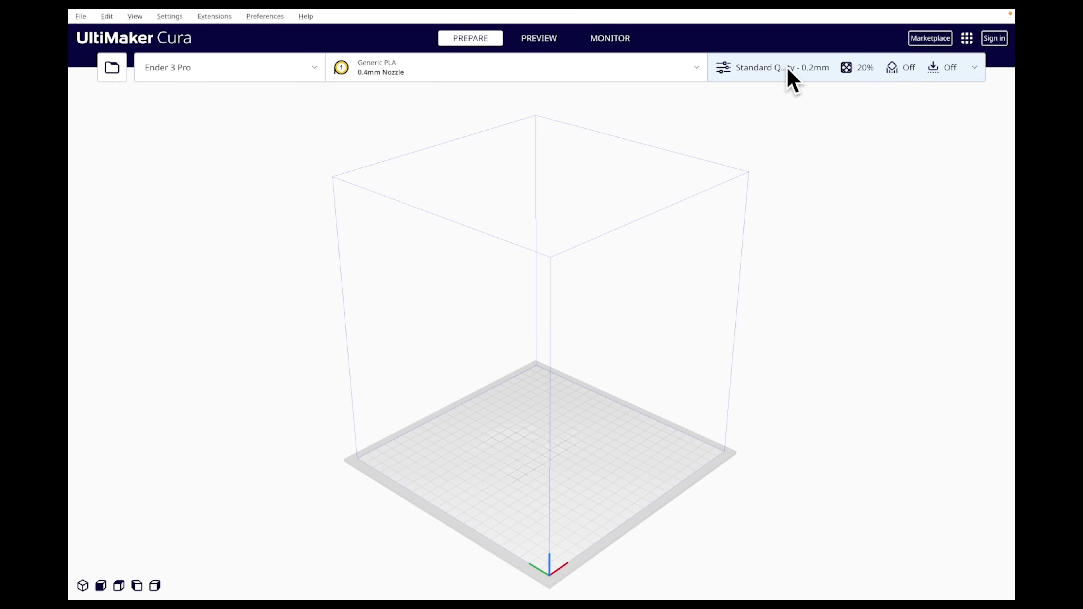
click(790, 77)
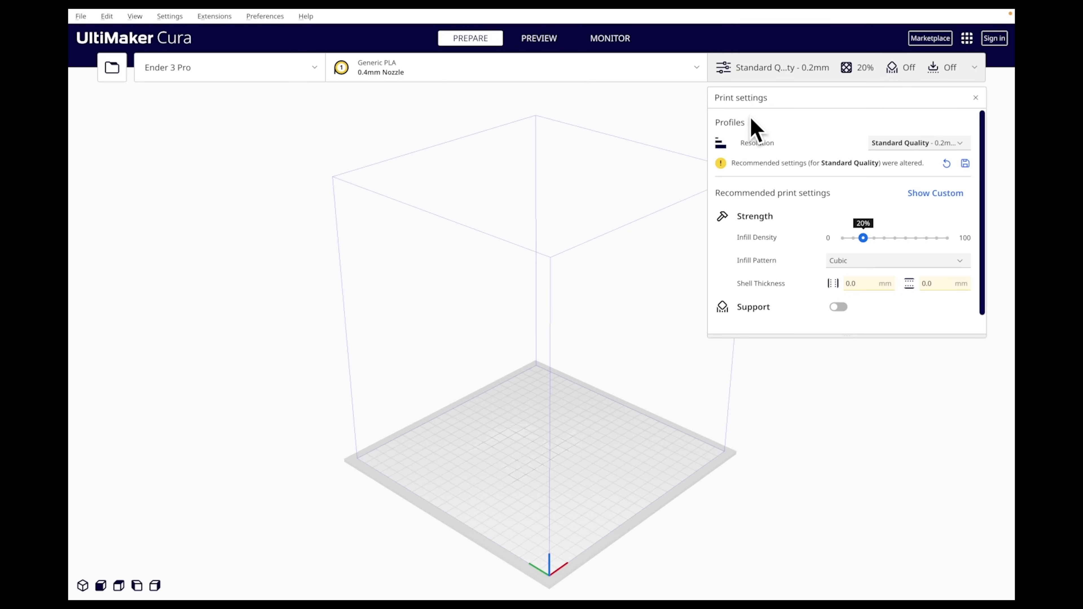
click(774, 77)
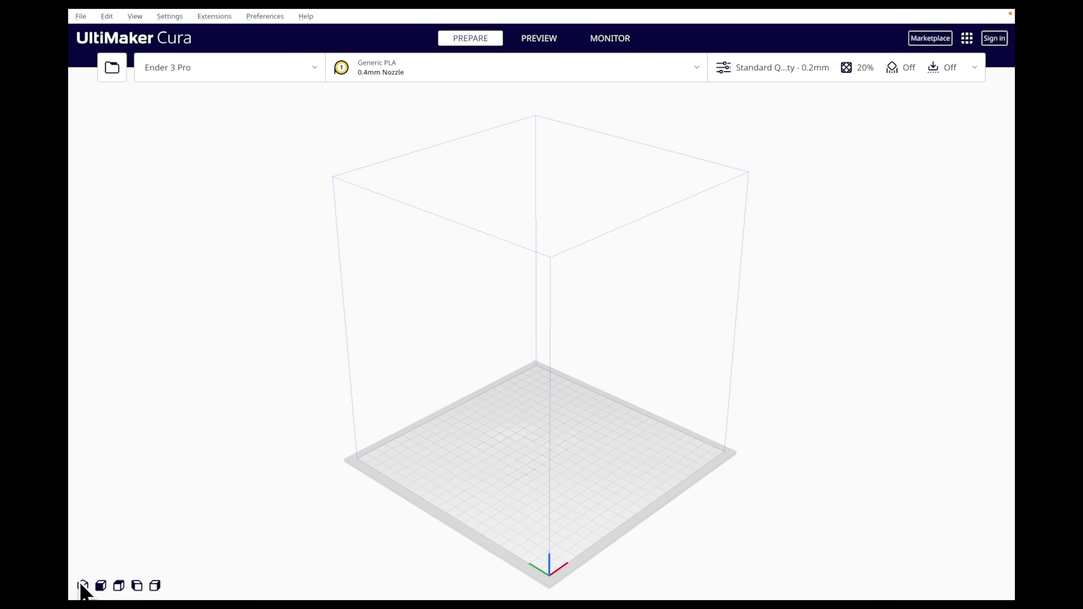
View the empty build volume from the front, the top, the left side and the right side.
click(101, 586)
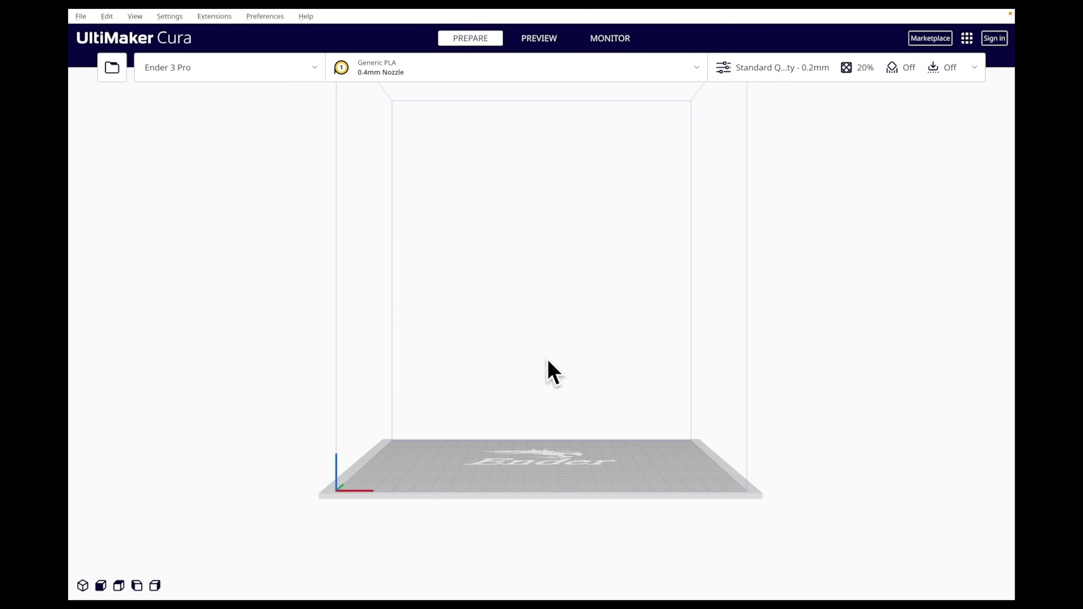
click(118, 586)
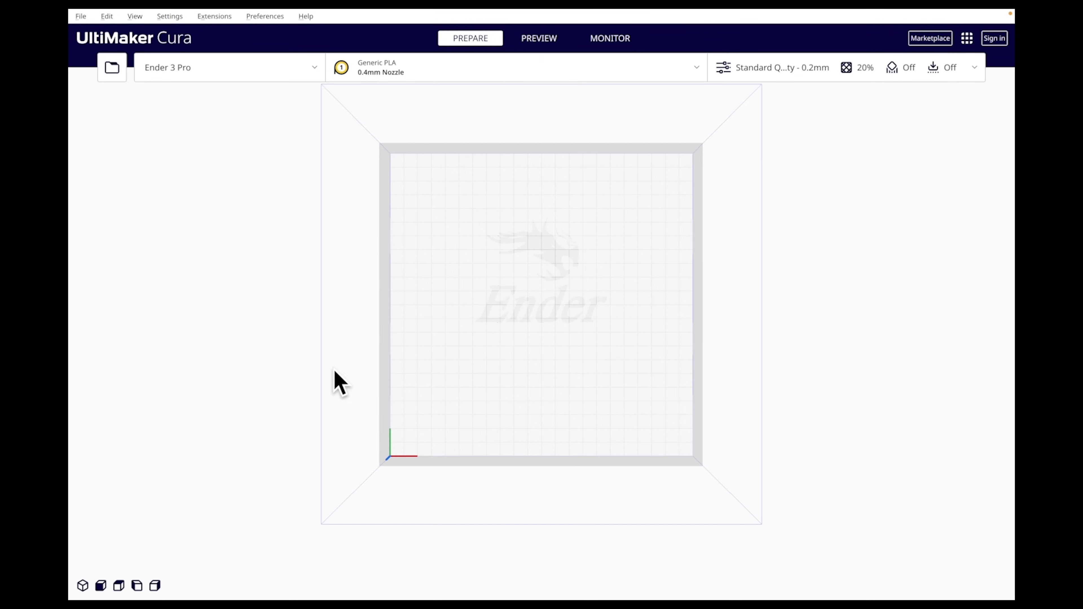
click(137, 586)
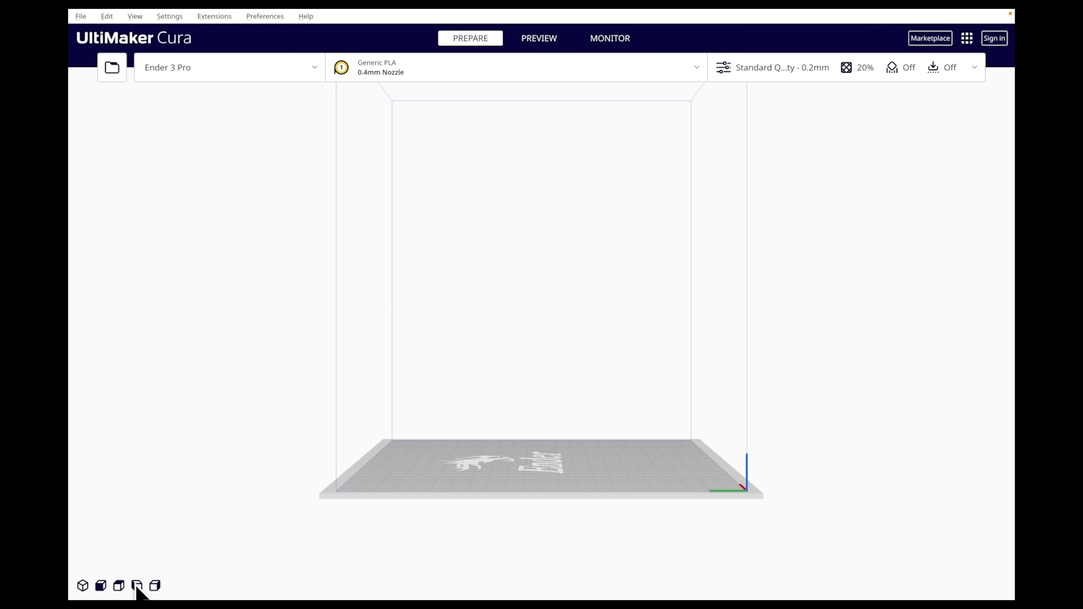
click(155, 586)
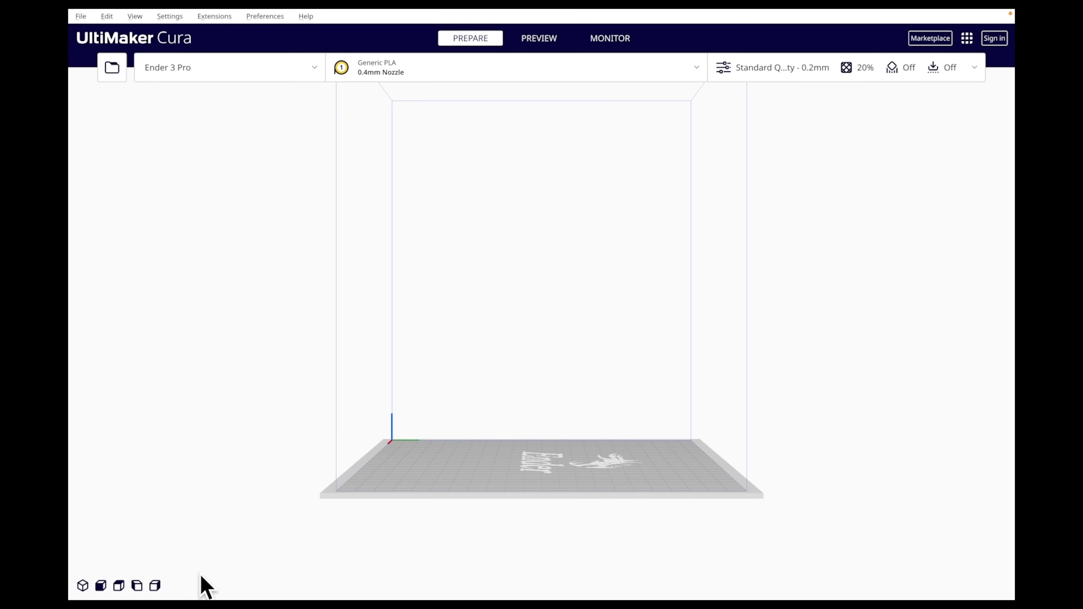
Switch the camera view to Orthographic and compare the build volume's top, right-side and 3D views.
click(119, 585)
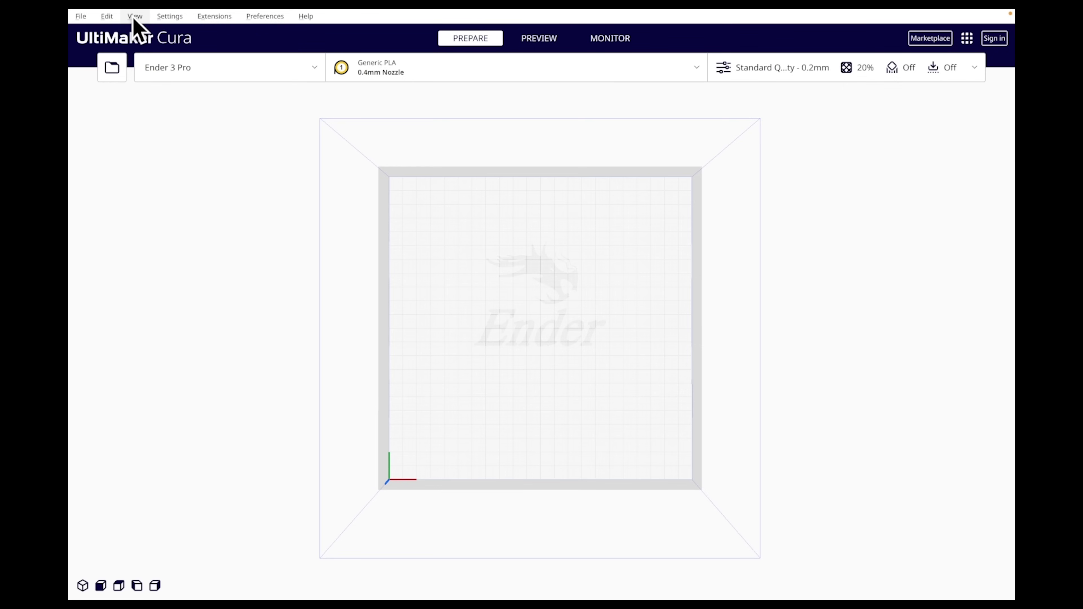
click(133, 16)
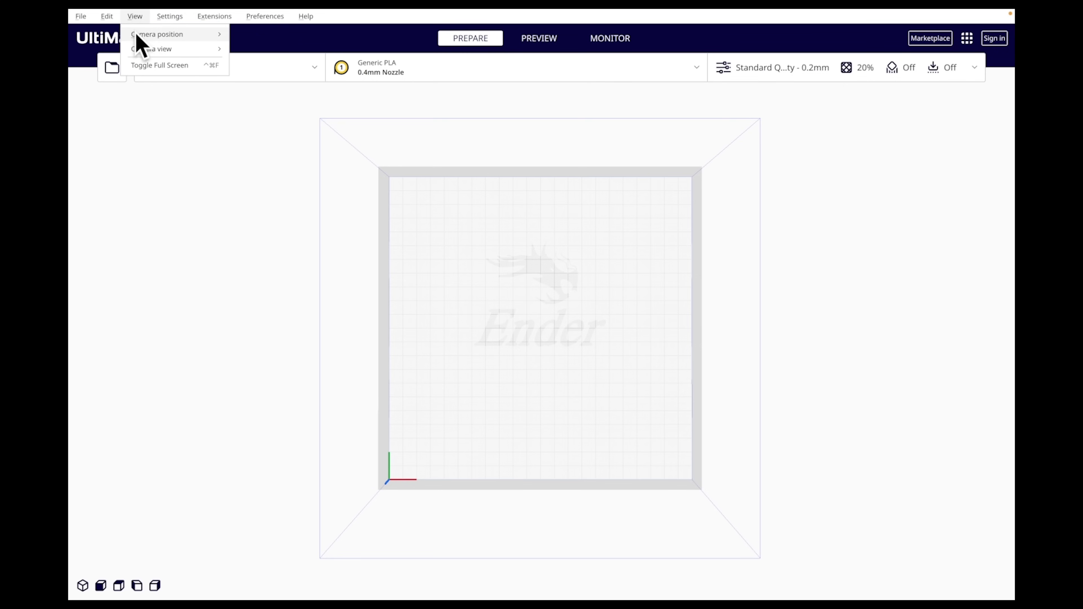
mouse_move(142, 51)
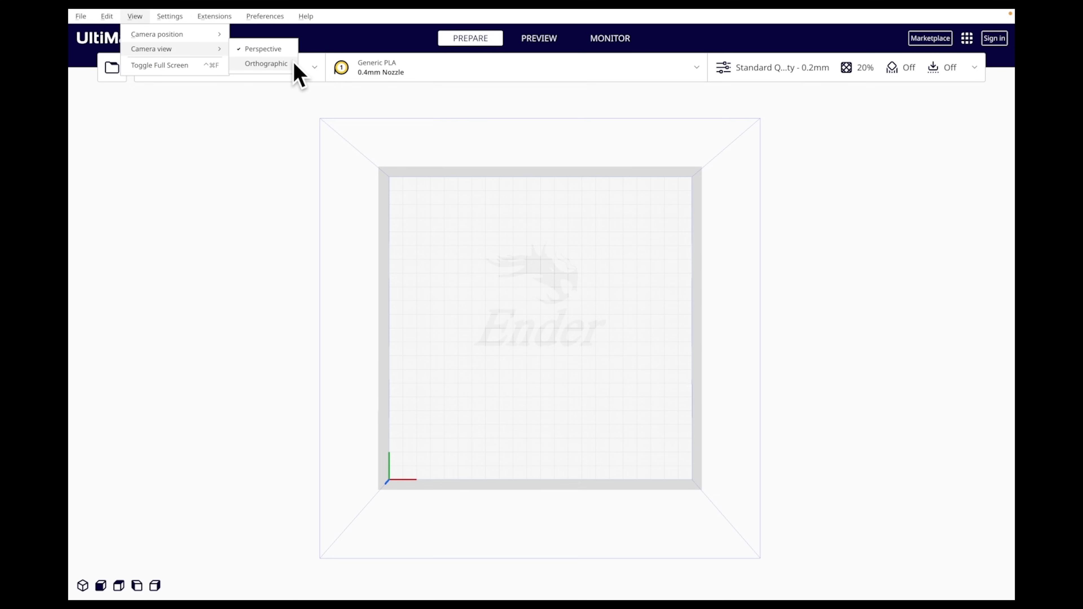
click(280, 67)
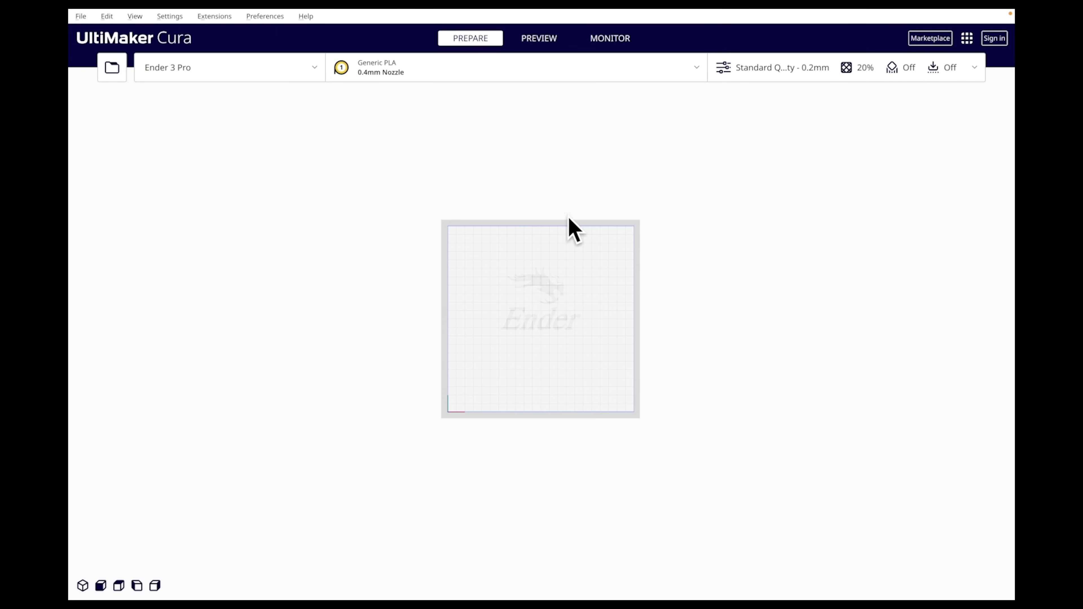
click(153, 588)
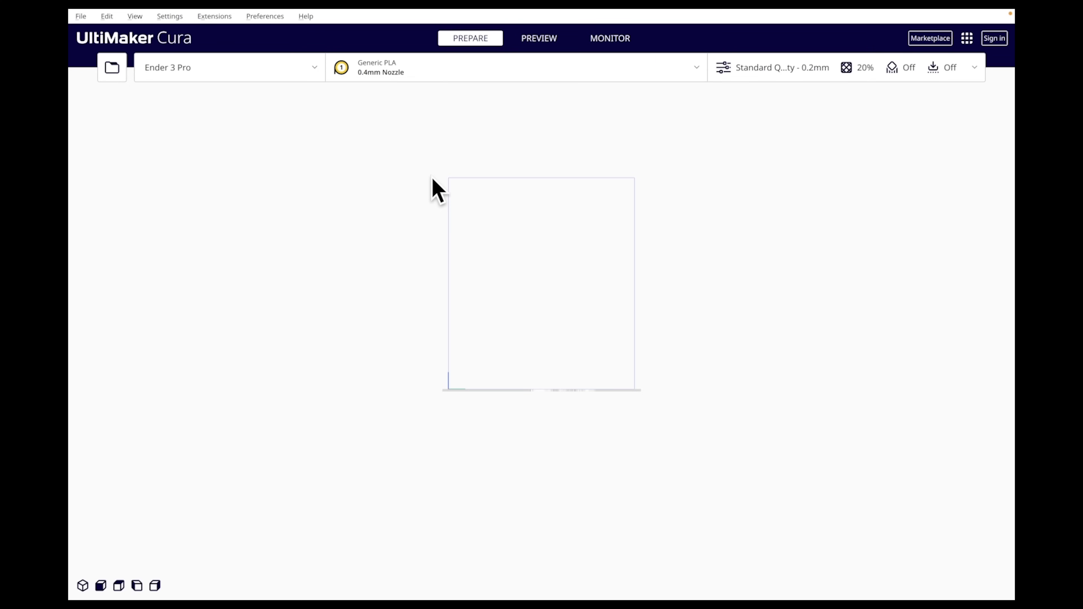
click(83, 585)
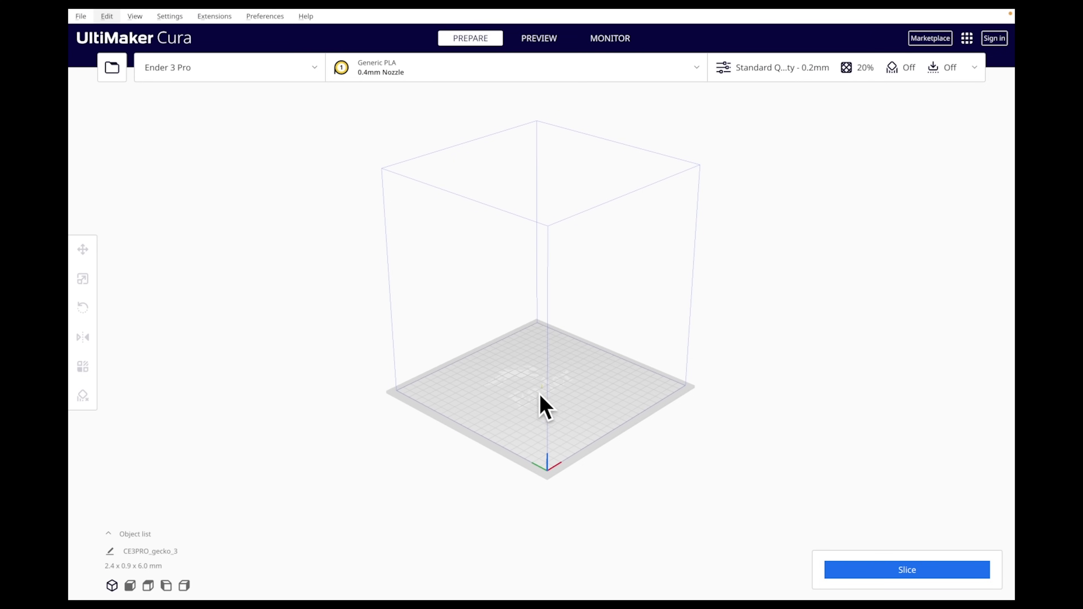
Zoom in on the tiny gecko model in the middle of the build plate and examine it from several sides.
scroll(535, 392, up, 10)
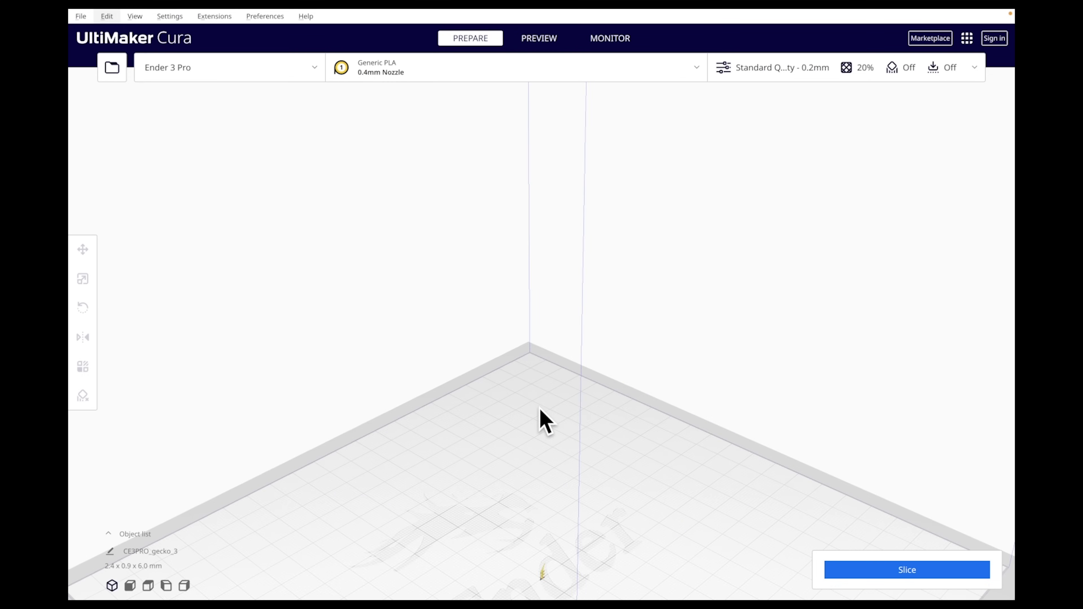
scroll(543, 448, up, 4)
middle_drag(545, 470, 546, 201)
scroll(546, 310, up, 6)
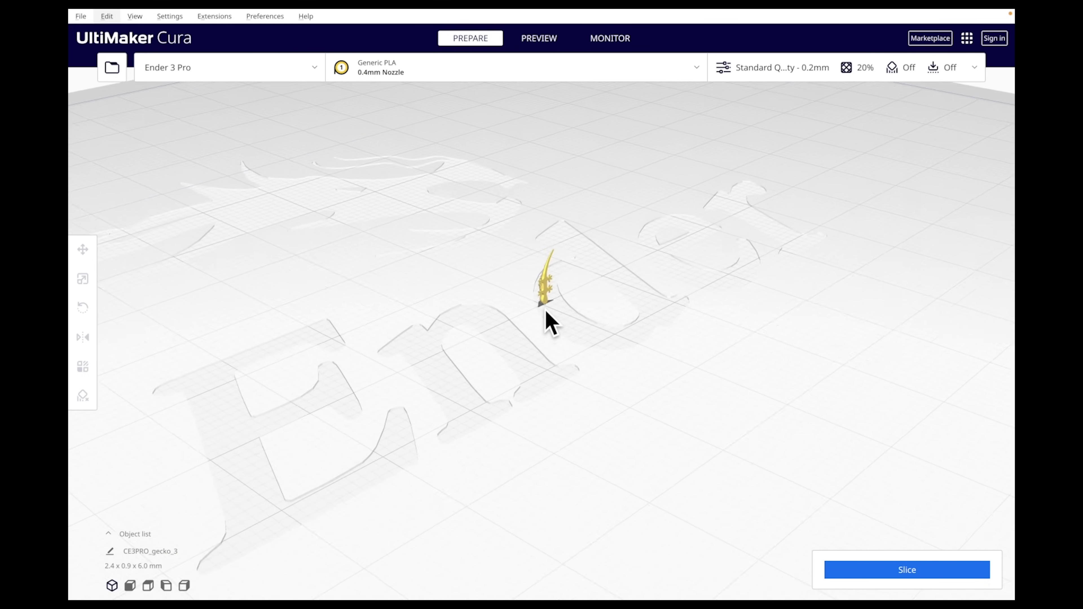
scroll(546, 311, up, 5)
middle_drag(510, 320, 423, 318)
middle_drag(530, 354, 447, 385)
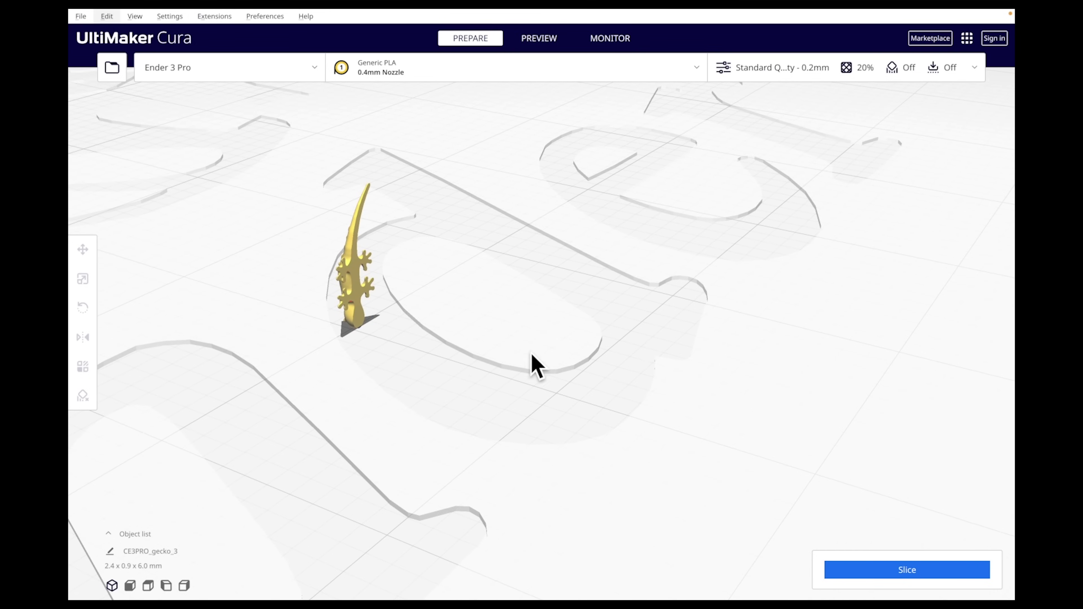
right_drag(446, 385, 543, 400)
middle_drag(674, 423, 589, 403)
right_drag(495, 411, 554, 417)
middle_drag(674, 420, 573, 416)
right_drag(574, 416, 624, 426)
right_drag(418, 455, 582, 454)
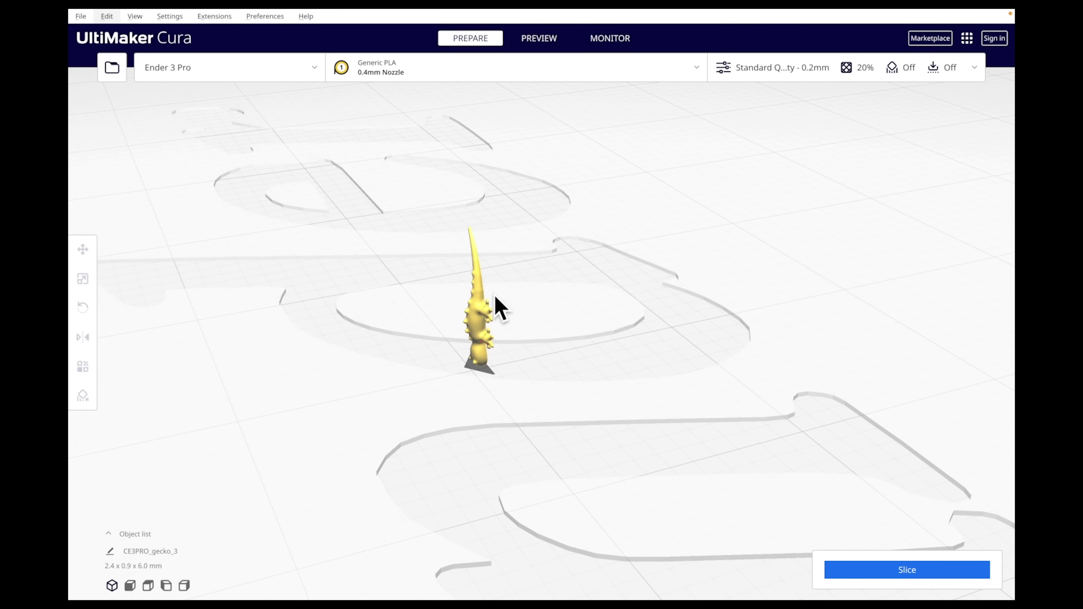
Select the gecko and move it across the build plate to about X 2.5 mm, Y 5.9 mm.
click(478, 328)
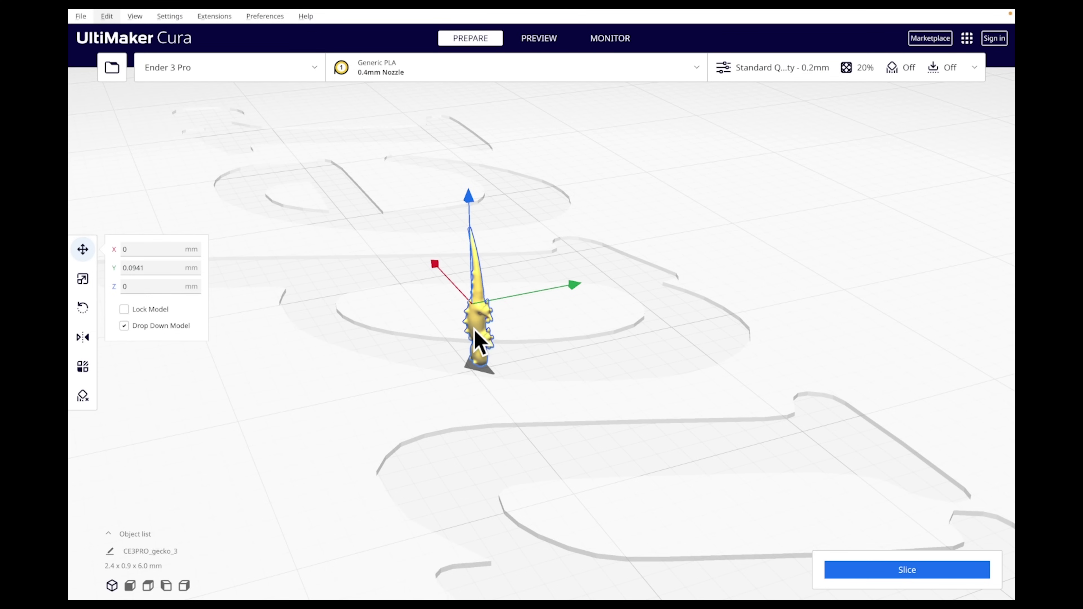
drag(475, 332, 443, 340)
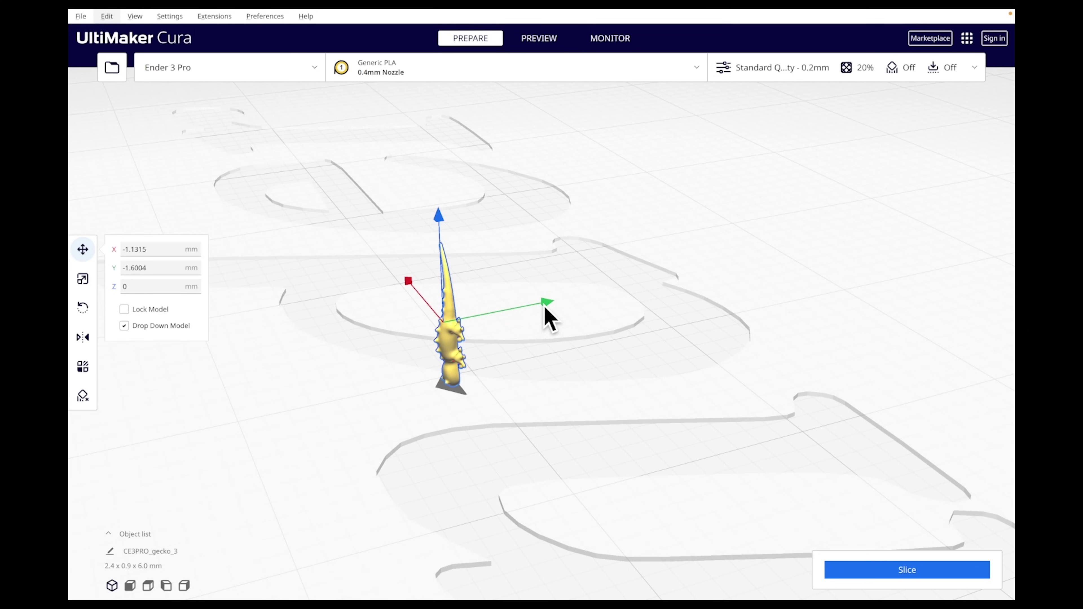
drag(544, 307, 709, 372)
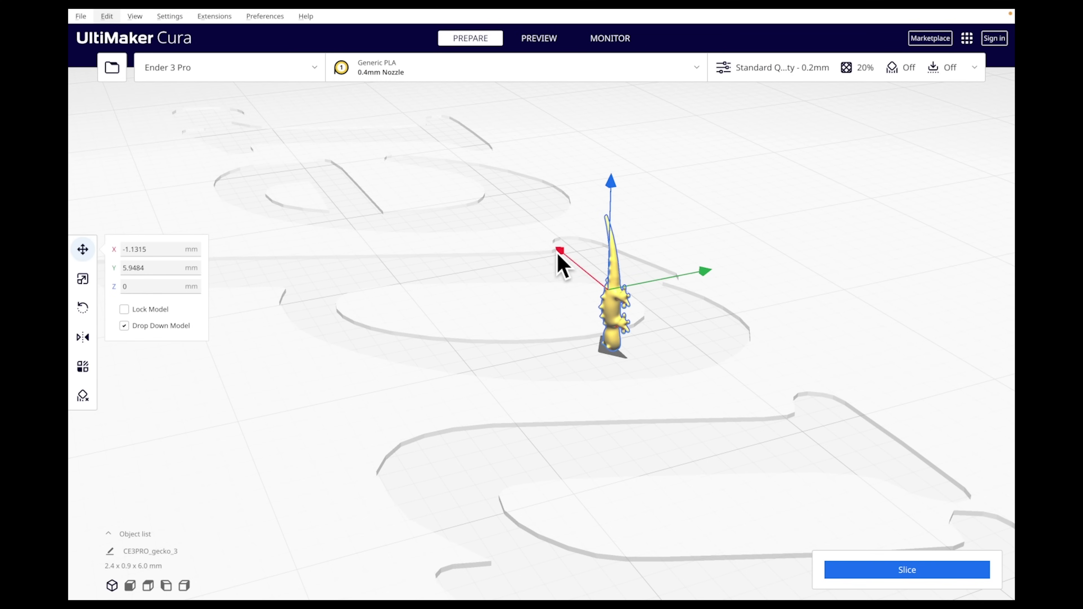
drag(562, 255, 565, 147)
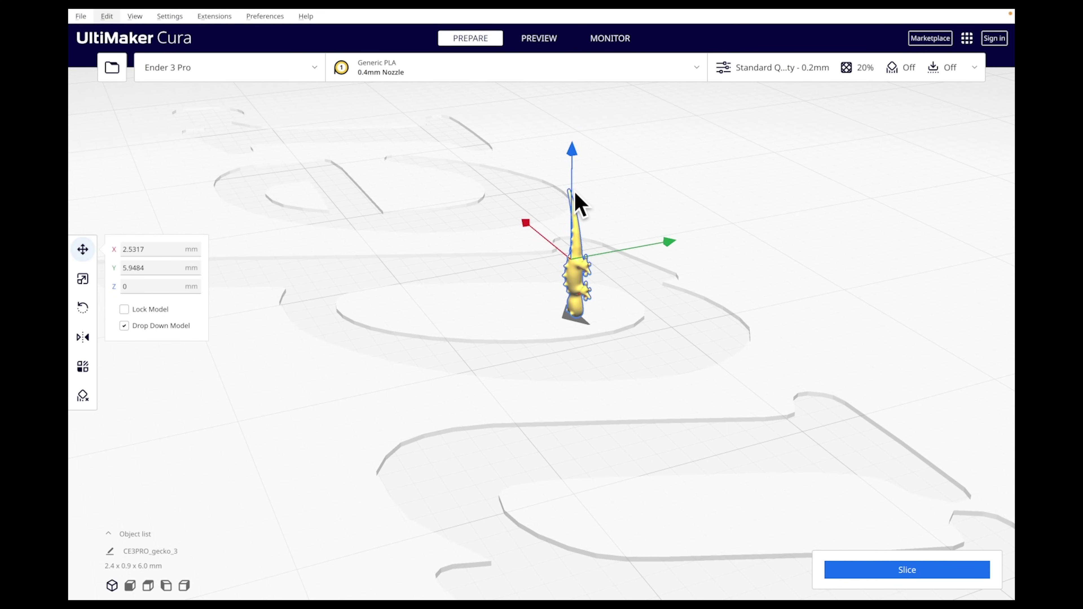
Turn off Drop Down Model and raise the gecko to about Z 3.9 mm above the build plate.
click(572, 175)
drag(571, 153, 571, 88)
click(123, 327)
click(573, 166)
click(580, 283)
drag(573, 158, 574, 56)
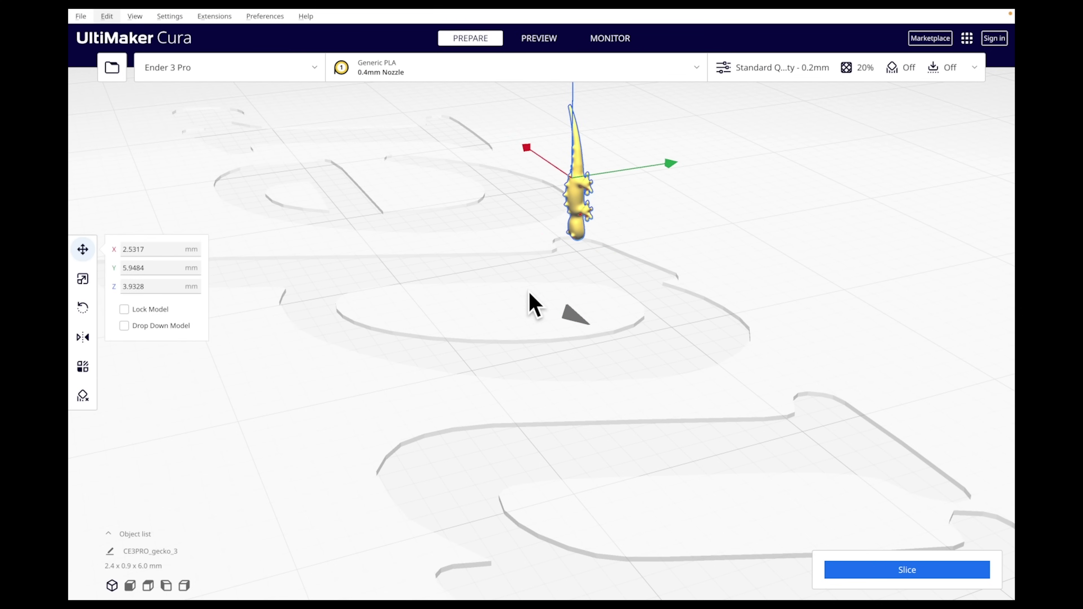
mouse_move(451, 302)
right_down()
mouse_move(525, 286)
mouse_move(452, 299)
right_up()
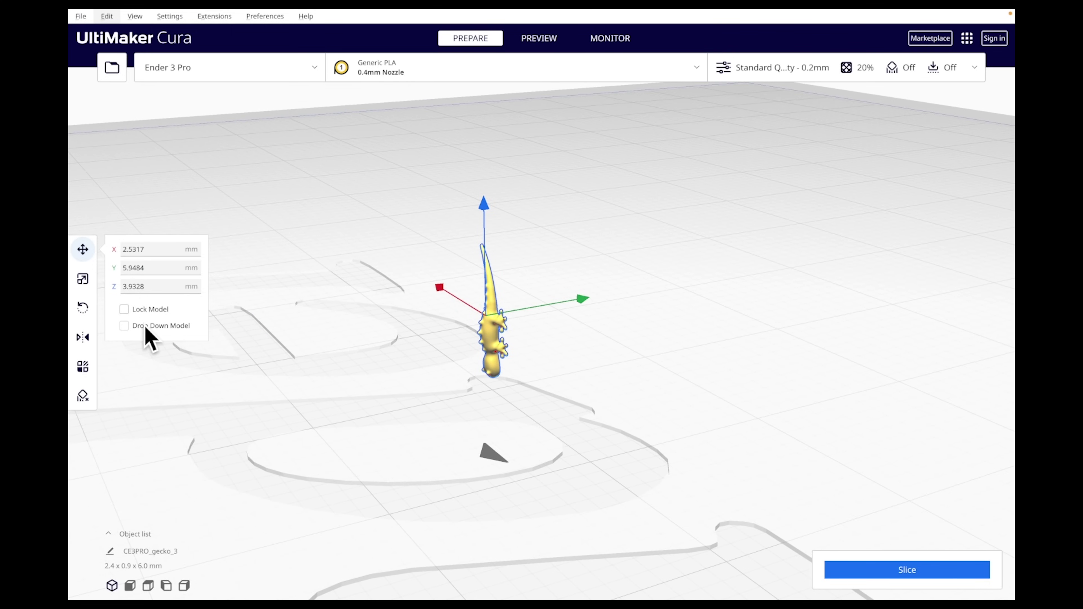
Turn Drop Down Model back on, then lock the gecko and try to move it.
click(124, 325)
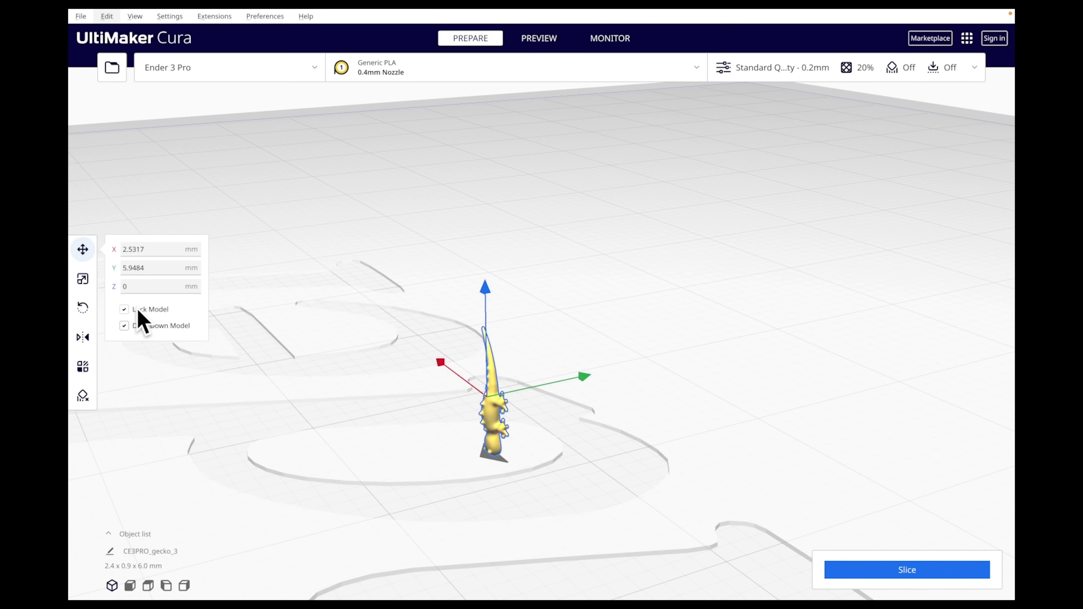
click(565, 490)
click(493, 408)
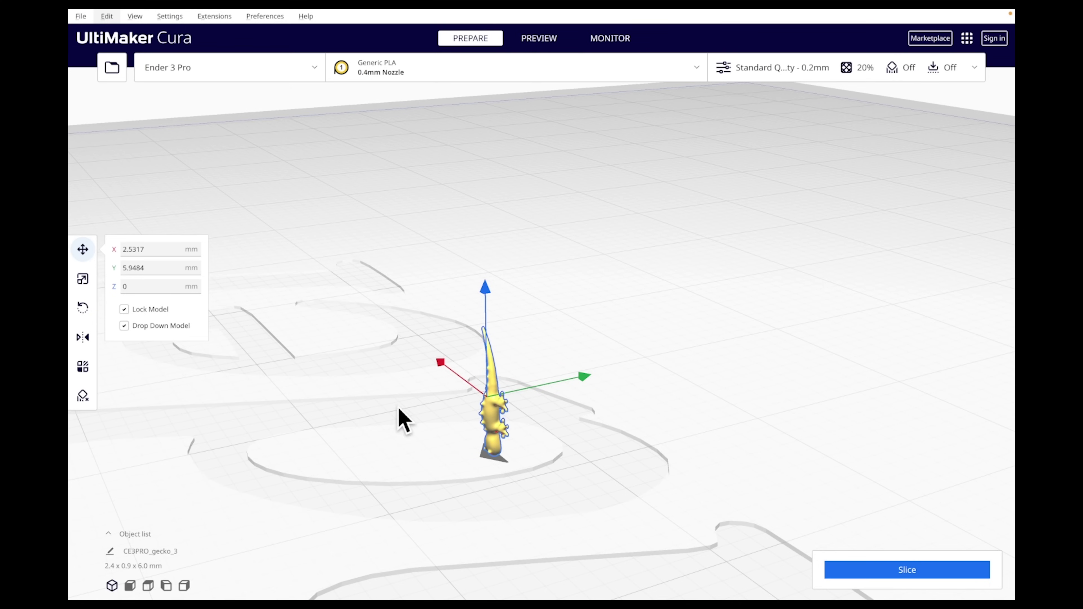
Unlock the gecko and move it on the build plate to about X 1.9 mm, Y 4.1 mm.
click(124, 309)
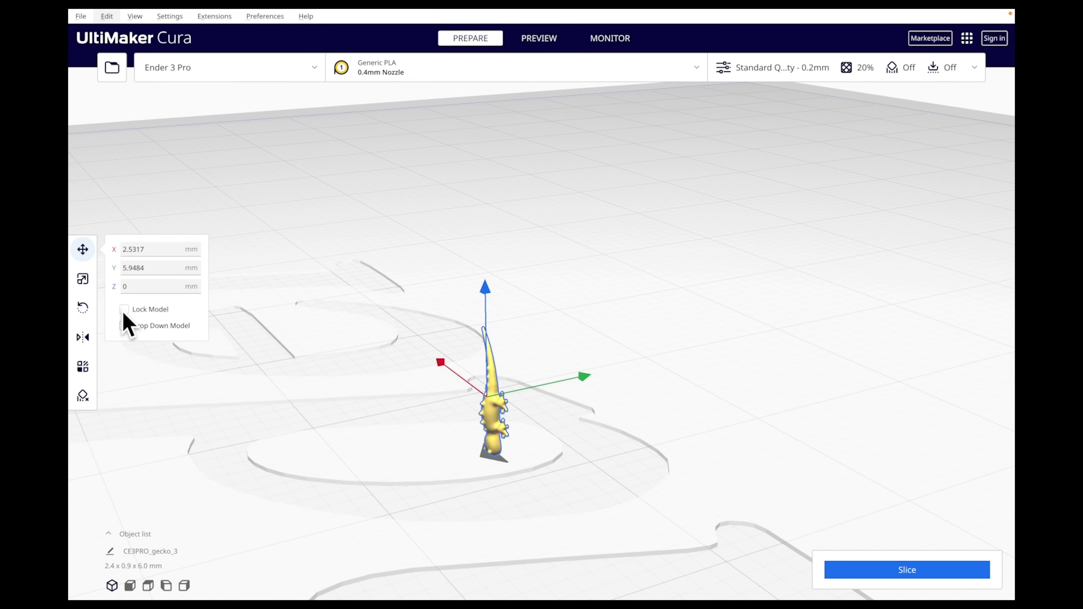
drag(496, 426, 472, 439)
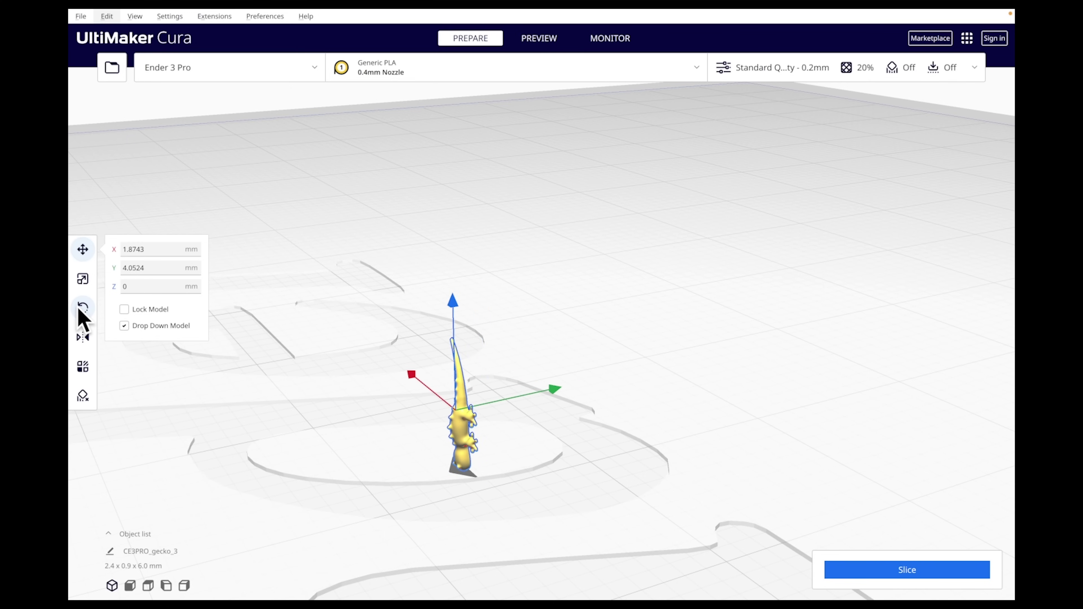
Scale the gecko up uniformly to about 32.2 x 12.3 x 79.6 mm.
click(84, 282)
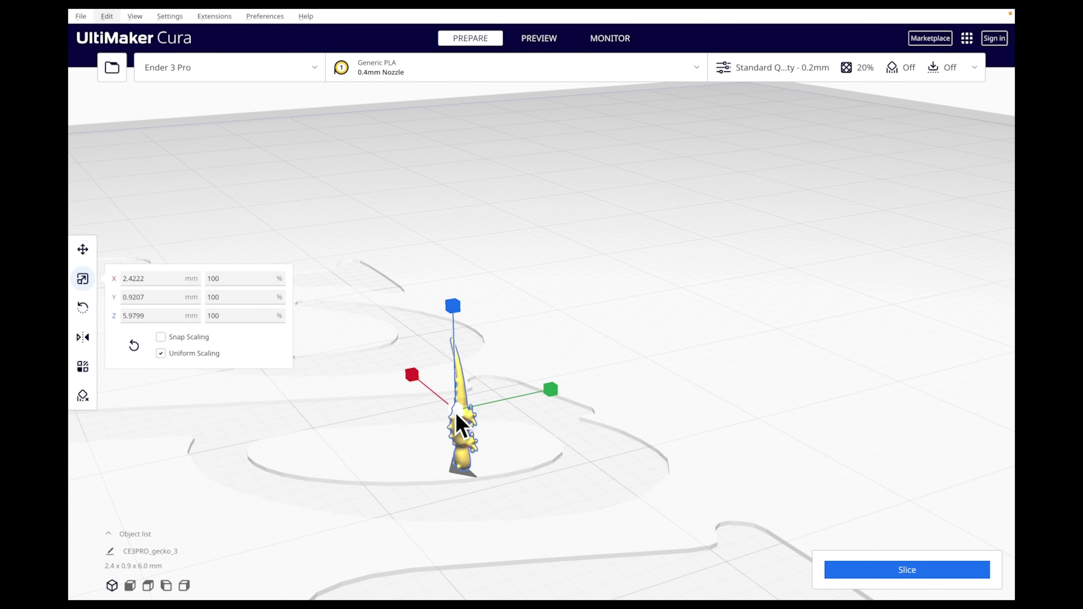
drag(458, 416, 467, 399)
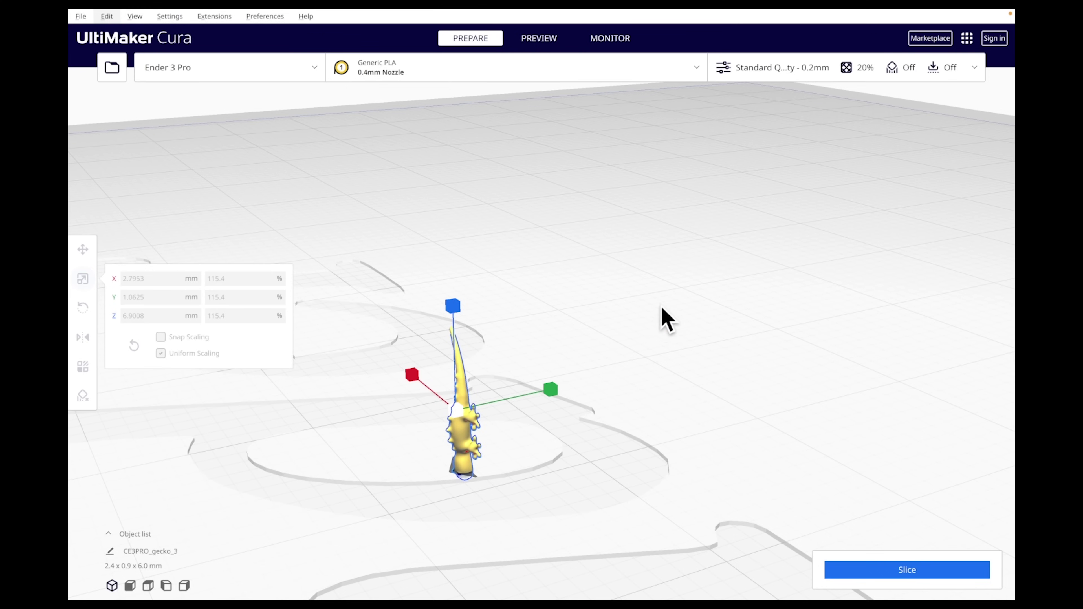
mouse_move(705, 127)
mouse_down()
mouse_move(704, 136)
mouse_move(705, 120)
mouse_up()
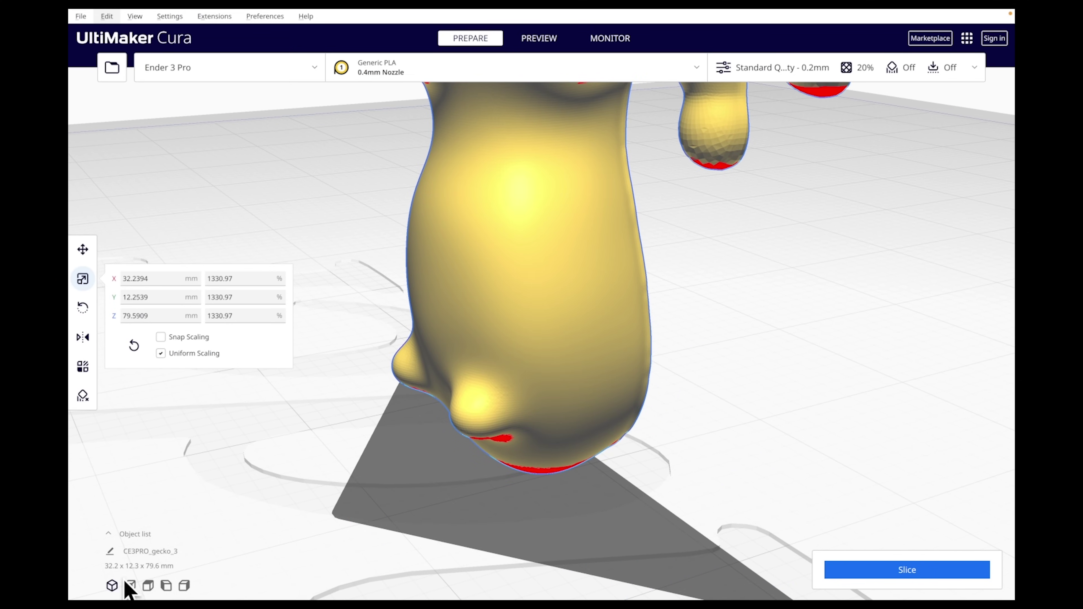
Enlarge the gecko uniformly to about 77.4 x 29.4 x 191.1 mm.
click(112, 586)
scroll(460, 460, up, 3)
scroll(460, 460, up, 2)
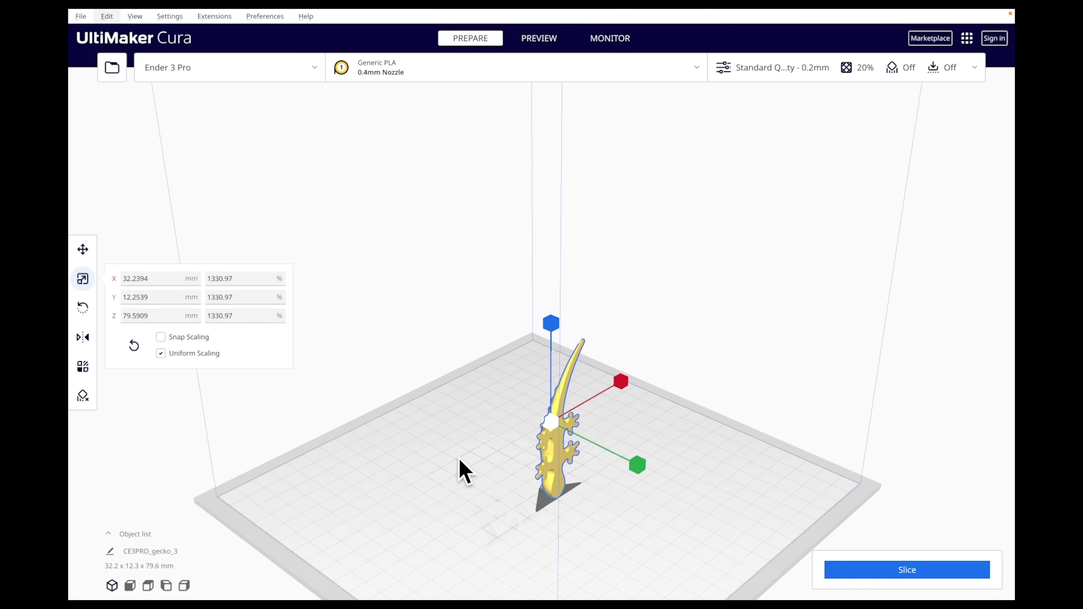
middle_drag(428, 499, 366, 436)
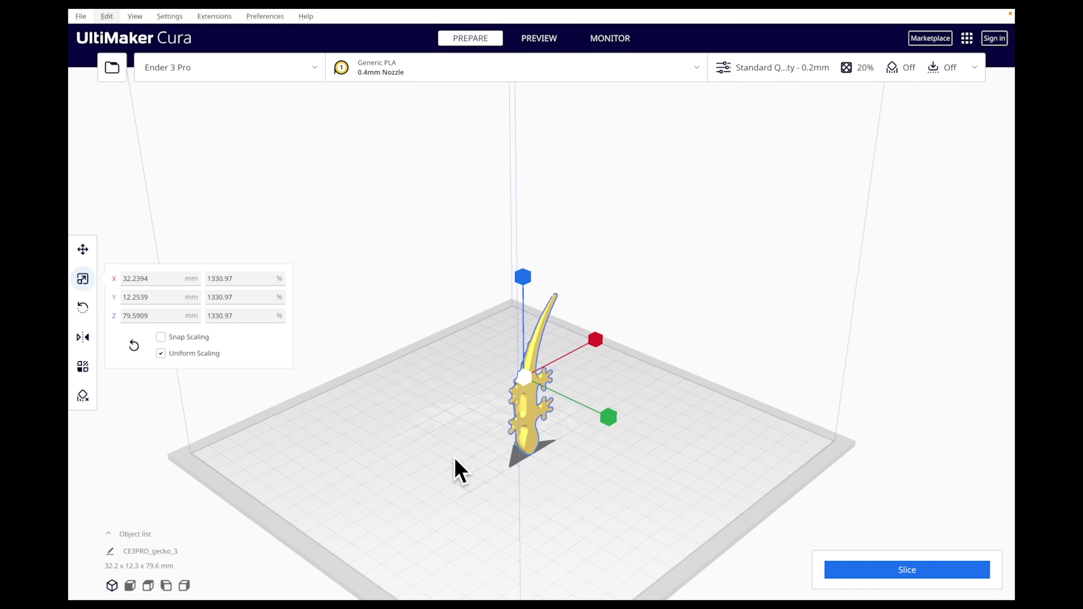
drag(521, 381, 592, 269)
right_drag(684, 448, 181, 418)
Rotate the upright gecko slightly about the vertical axis, then tip it about the red axis until it lies on its belly.
click(83, 308)
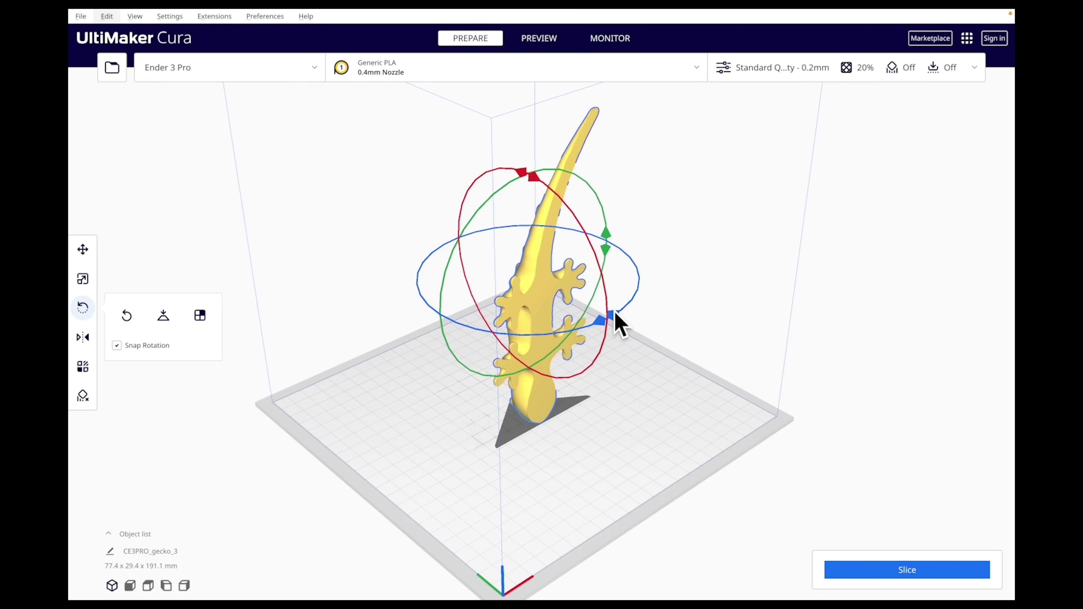
drag(615, 315, 660, 310)
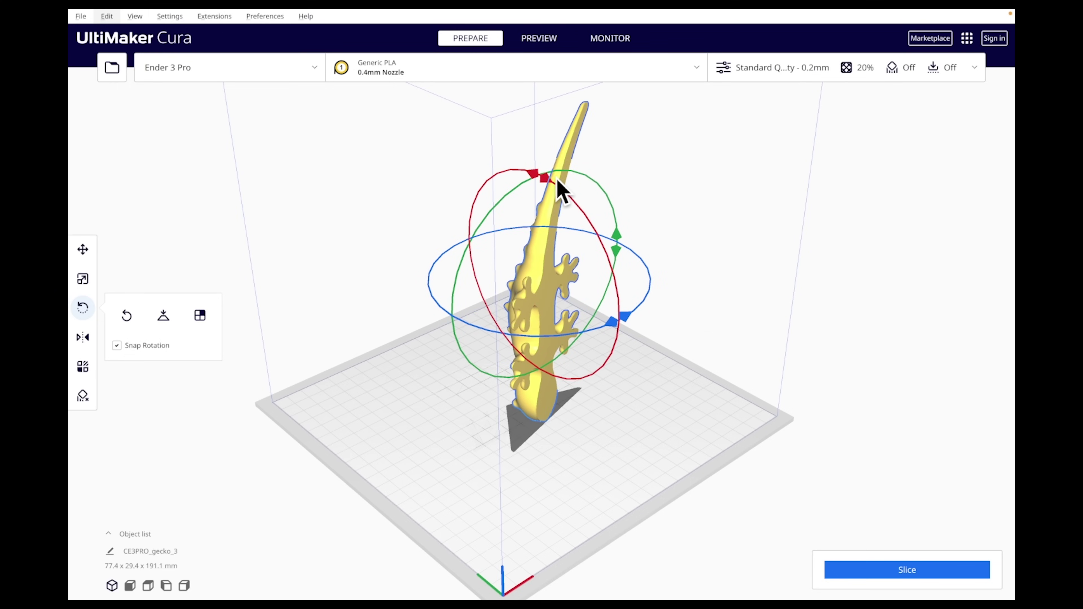
drag(545, 179, 602, 322)
right_drag(475, 515, 590, 450)
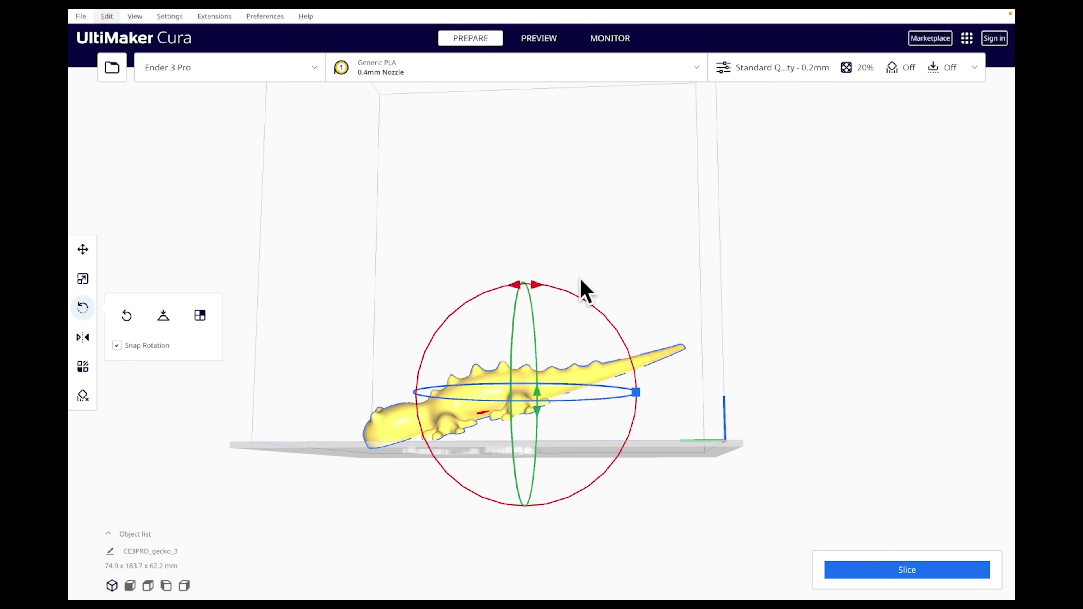
drag(571, 292, 600, 306)
Align the underside face of the gecko's tail to the build plate so the model lies flat.
right_drag(619, 291, 510, 298)
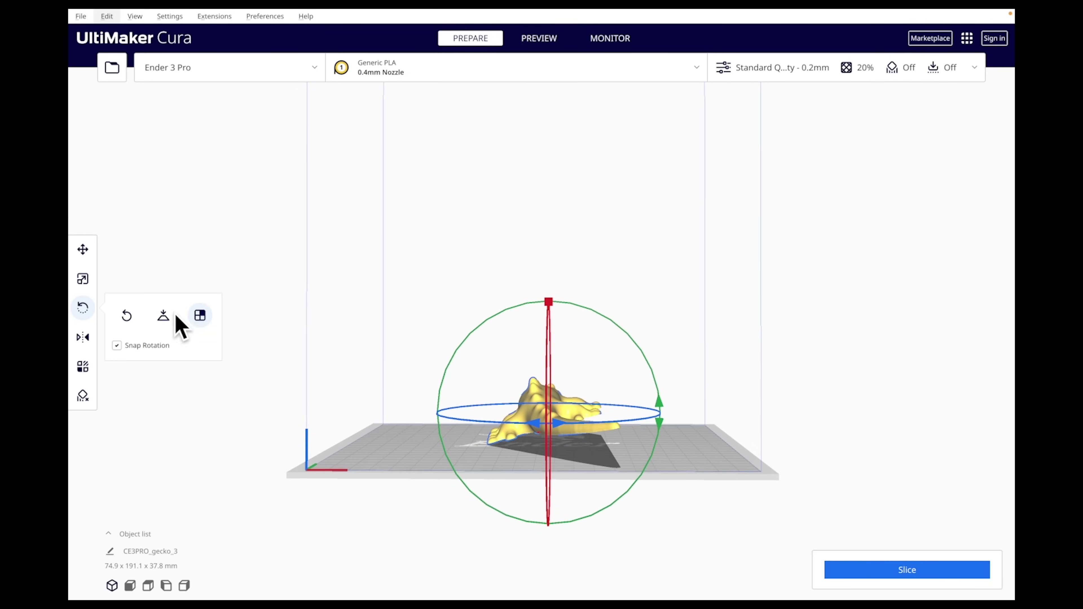
click(200, 316)
right_drag(370, 474, 346, 341)
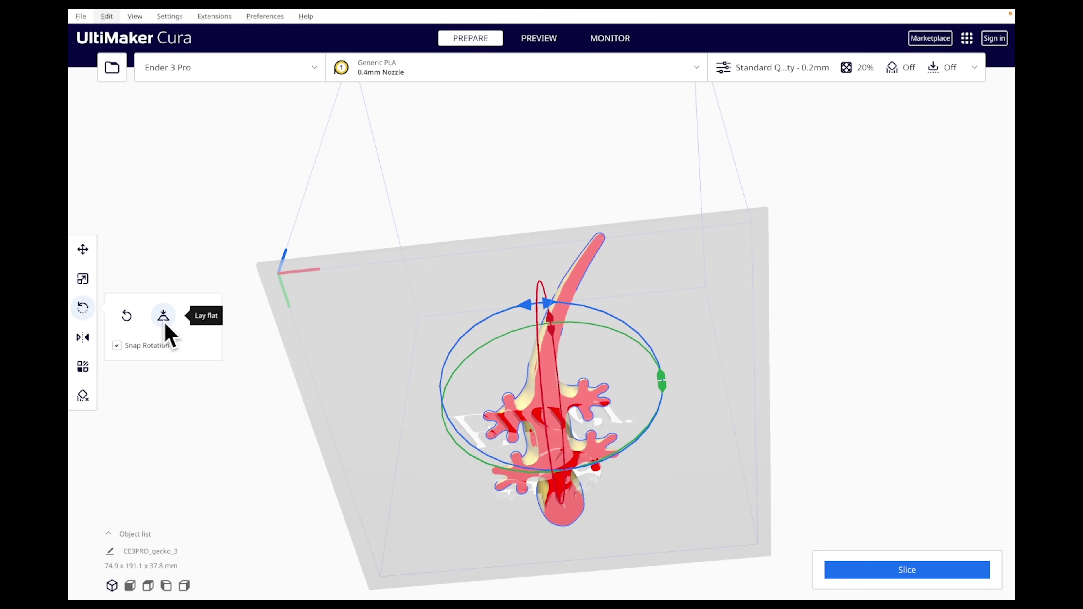
click(198, 316)
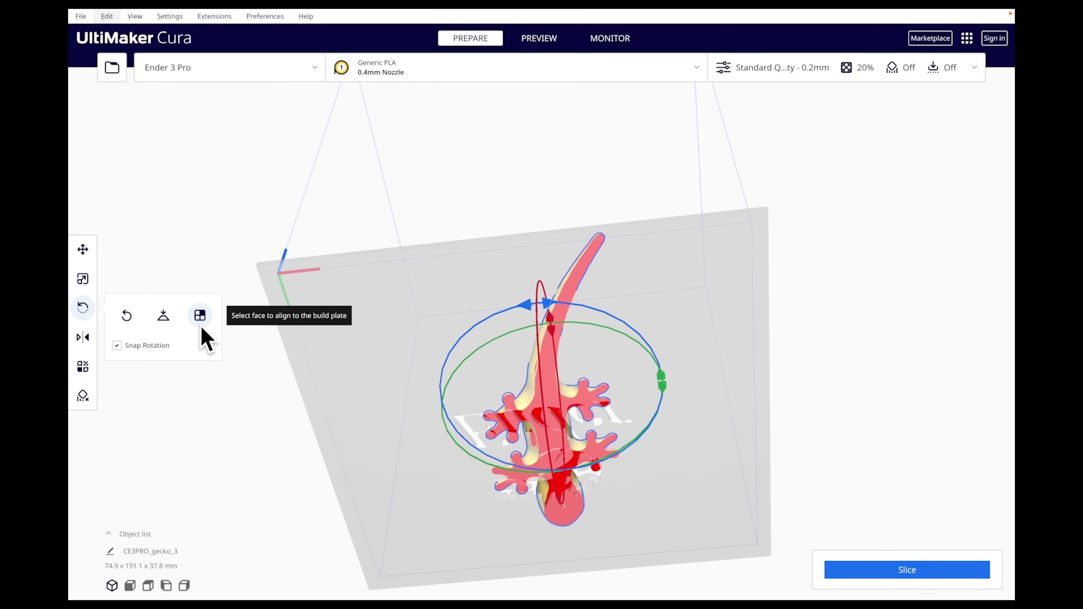
click(204, 309)
right_drag(664, 489, 654, 457)
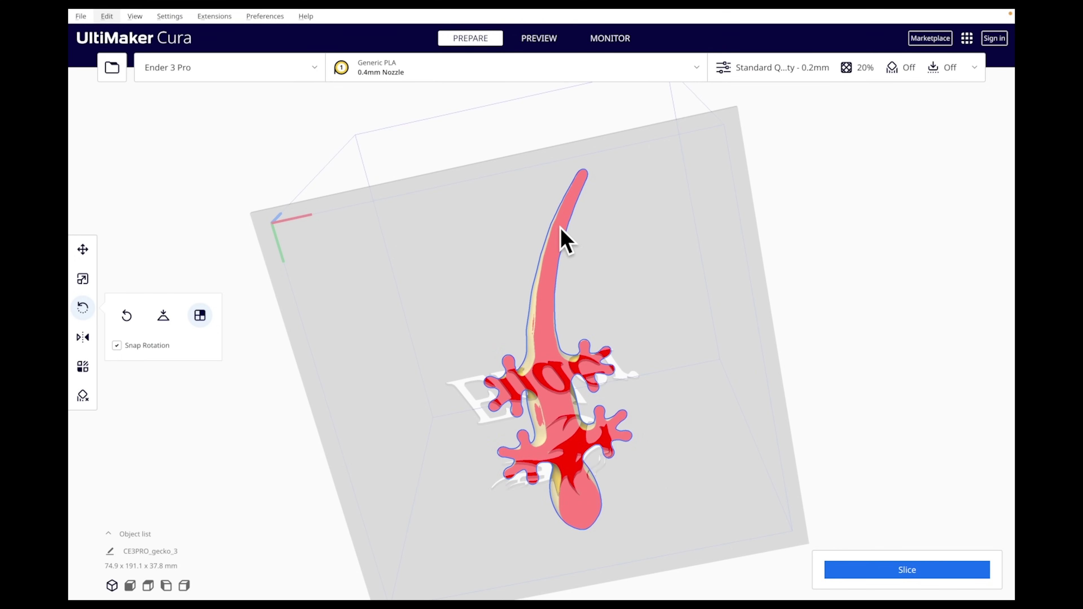
click(552, 255)
right_drag(649, 215, 636, 449)
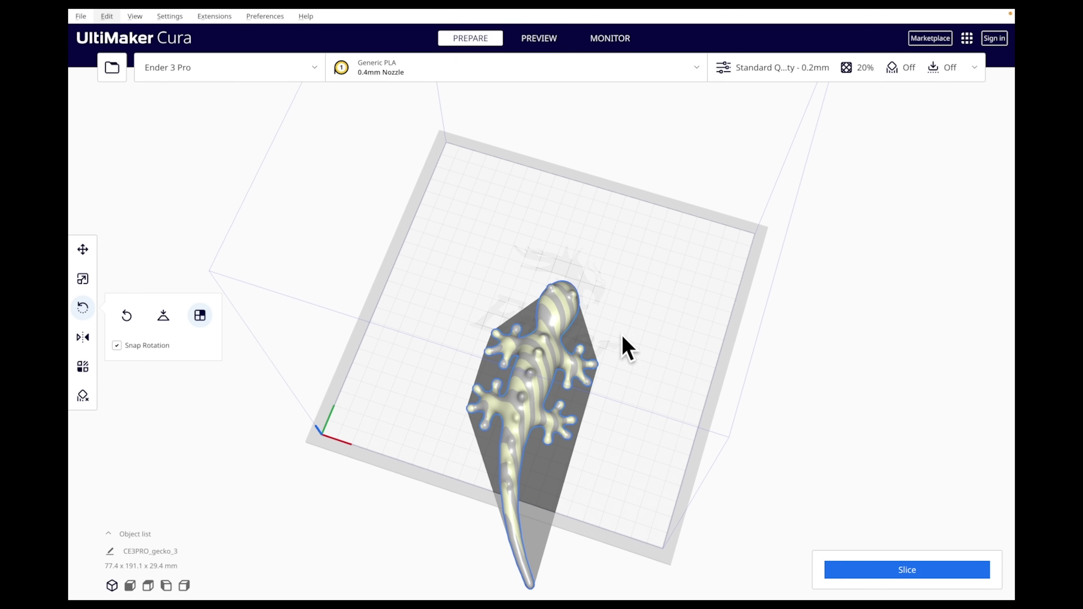
Move the gecko fully onto the build plate and, in the top view, place it at about X -5.3 mm, Y 1.9 mm.
right_drag(355, 401, 687, 464)
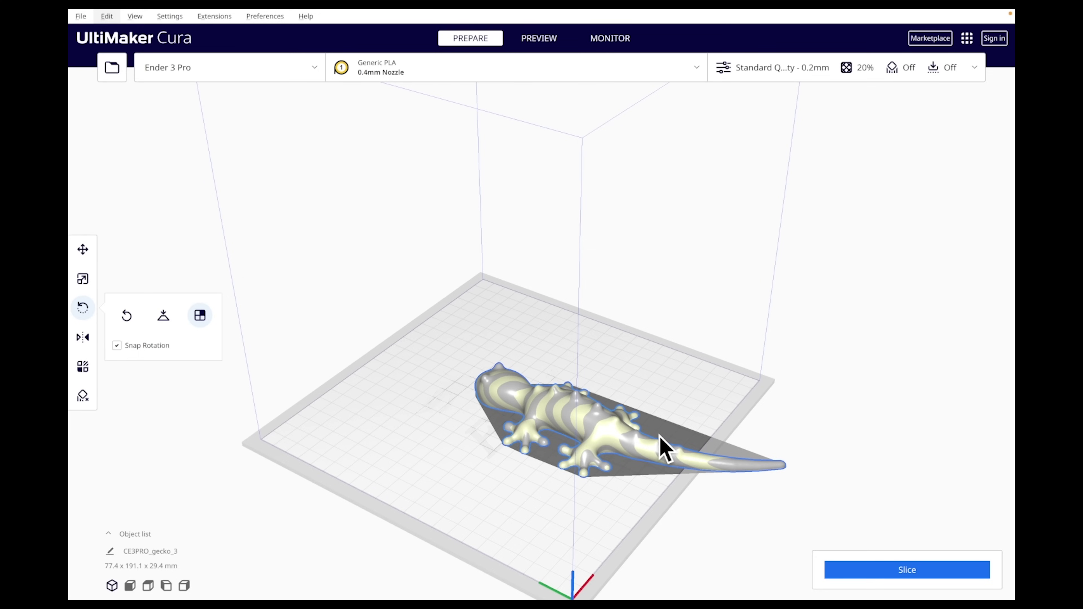
click(83, 251)
drag(585, 437, 486, 405)
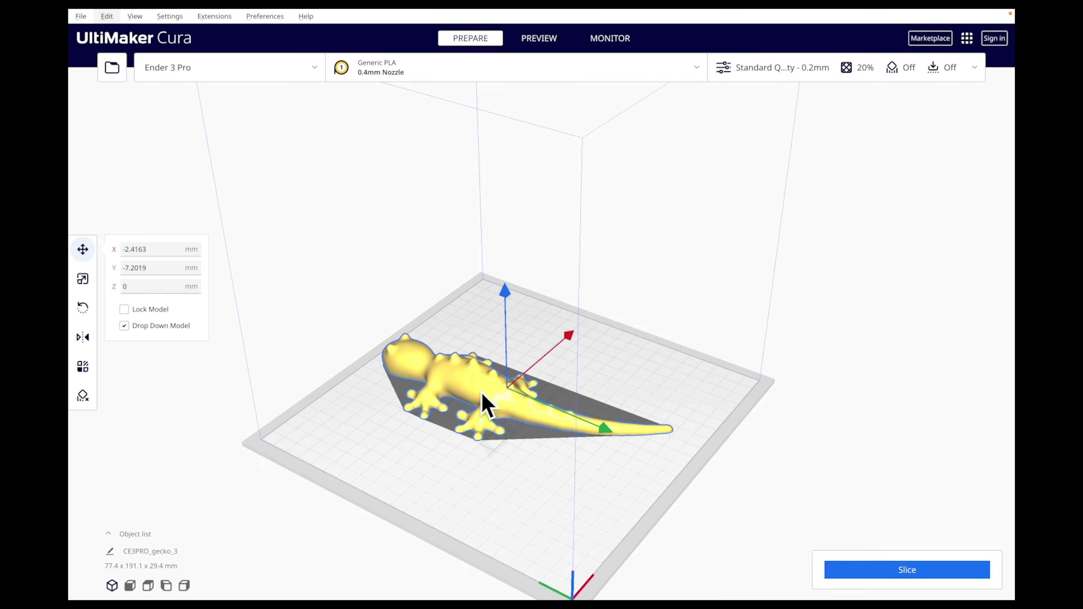
right_drag(449, 446, 411, 510)
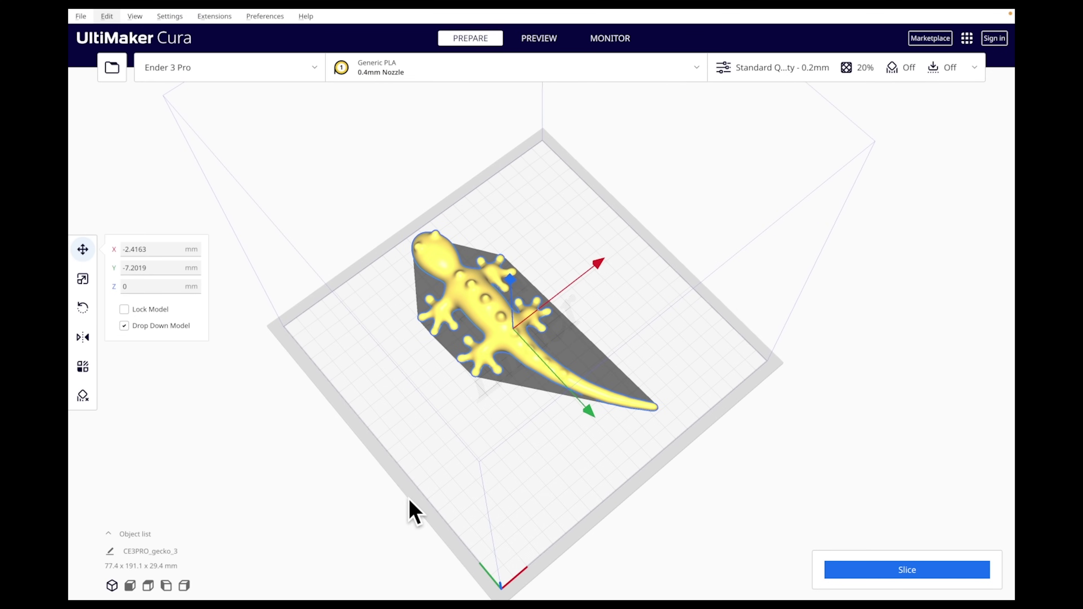
click(147, 585)
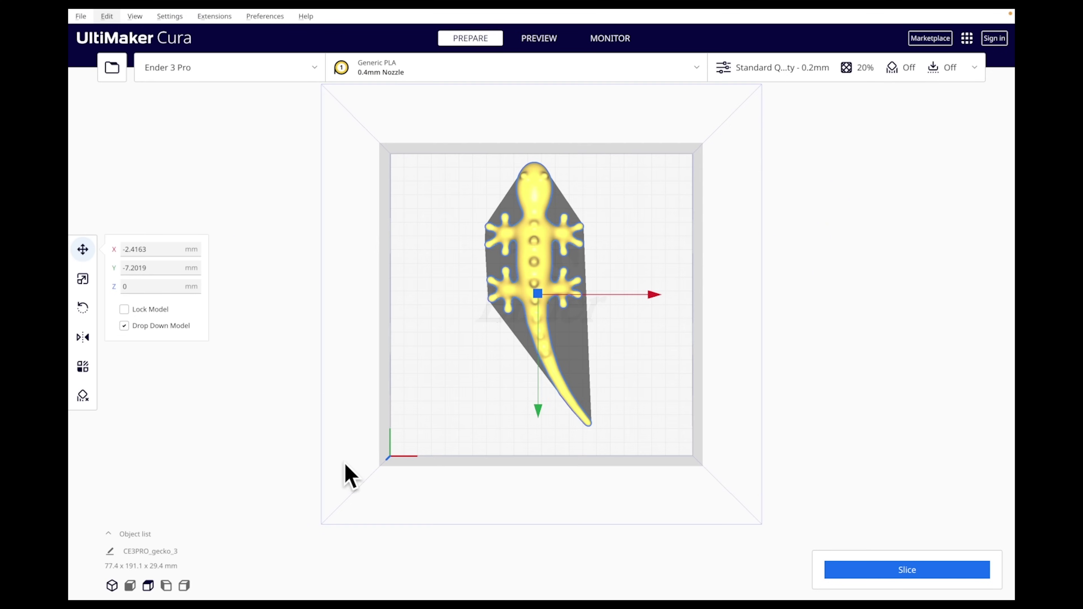
drag(540, 240, 540, 258)
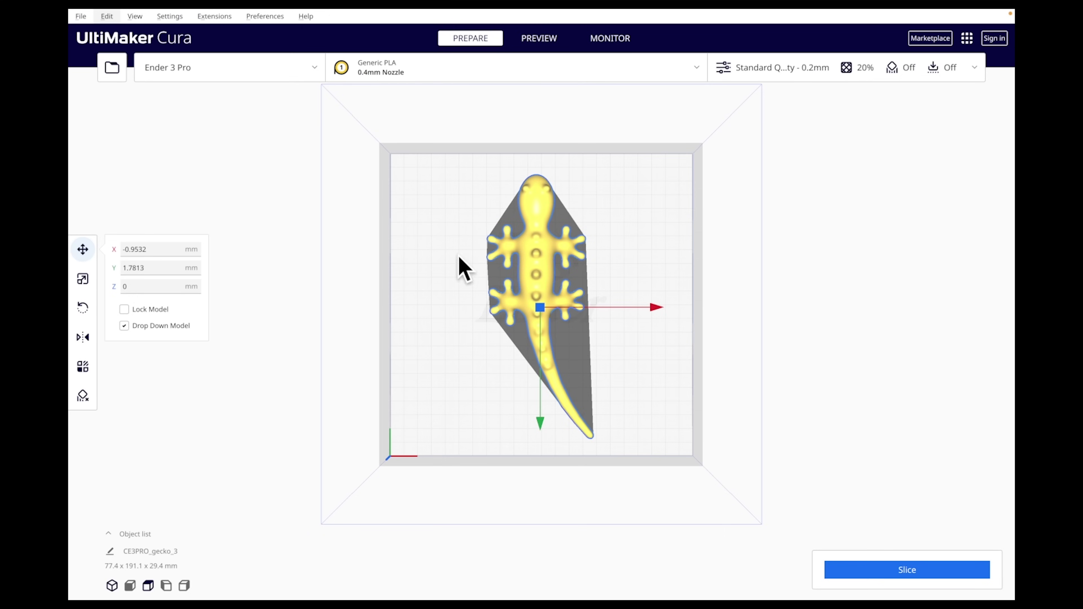
mouse_move(529, 258)
mouse_down()
mouse_move(544, 271)
mouse_move(513, 274)
mouse_move(529, 256)
mouse_up()
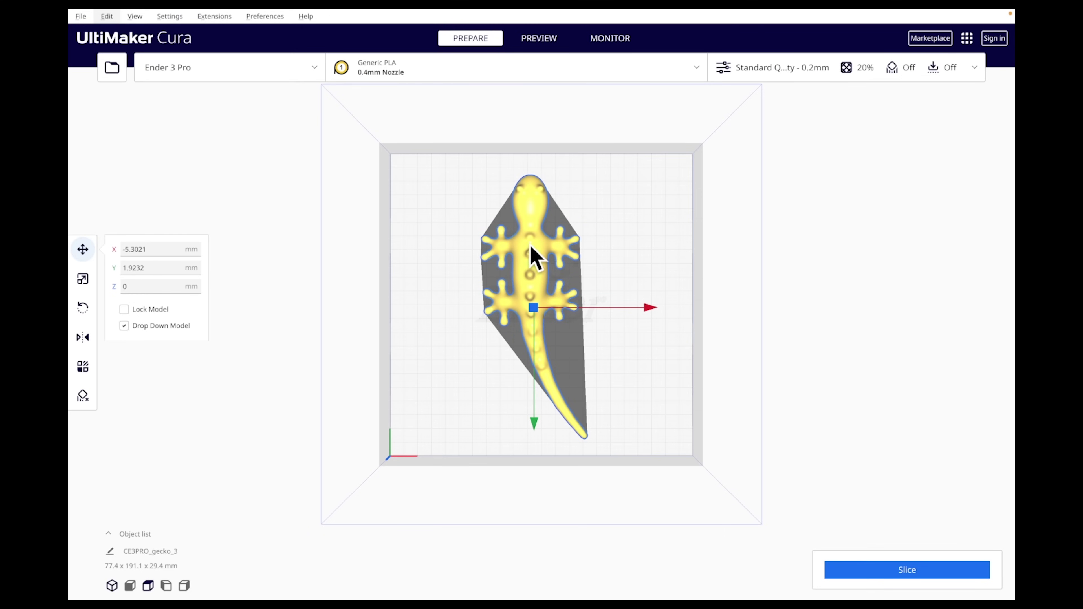
Center the selected gecko on the build plate.
right_click(529, 249)
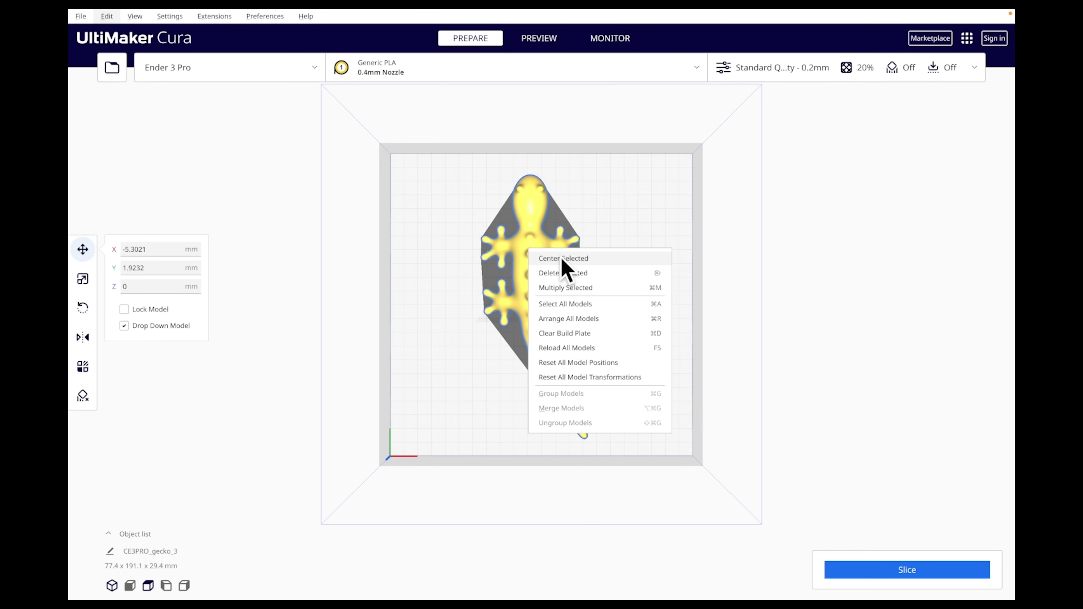
click(610, 258)
click(838, 275)
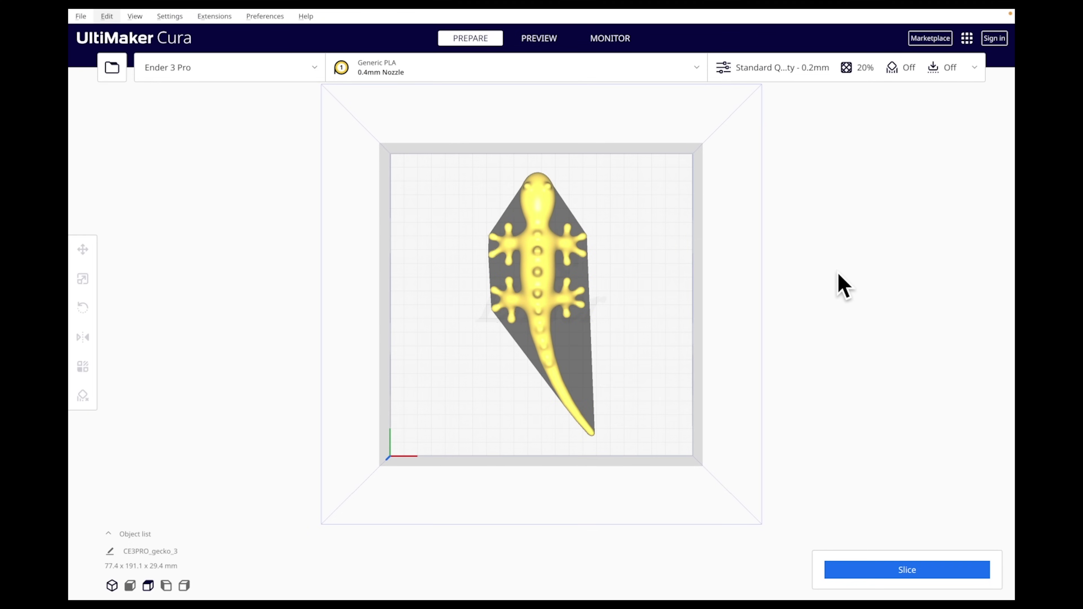
right_click(542, 284)
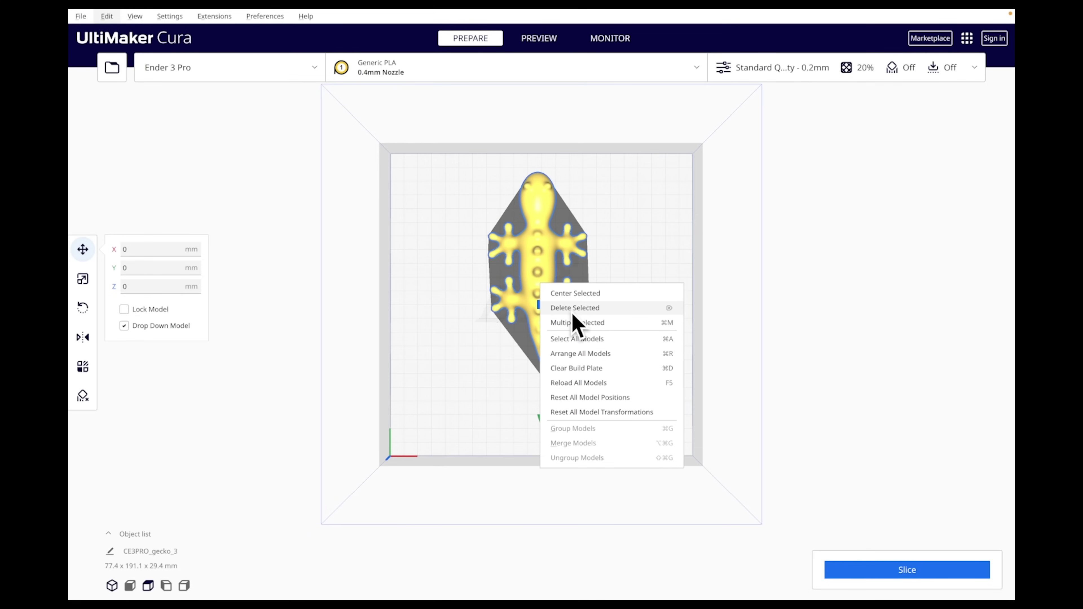
click(580, 294)
Rotate the gecko diagonally about the vertical axis and move it to about X -3.0 mm, Y -8.8 mm.
click(83, 308)
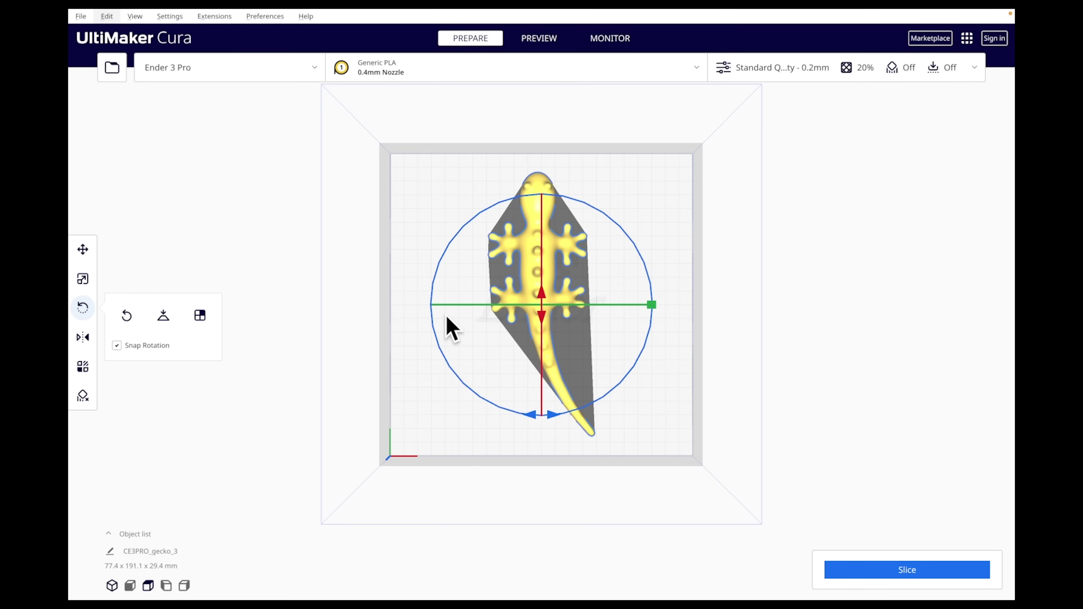
drag(476, 397, 641, 217)
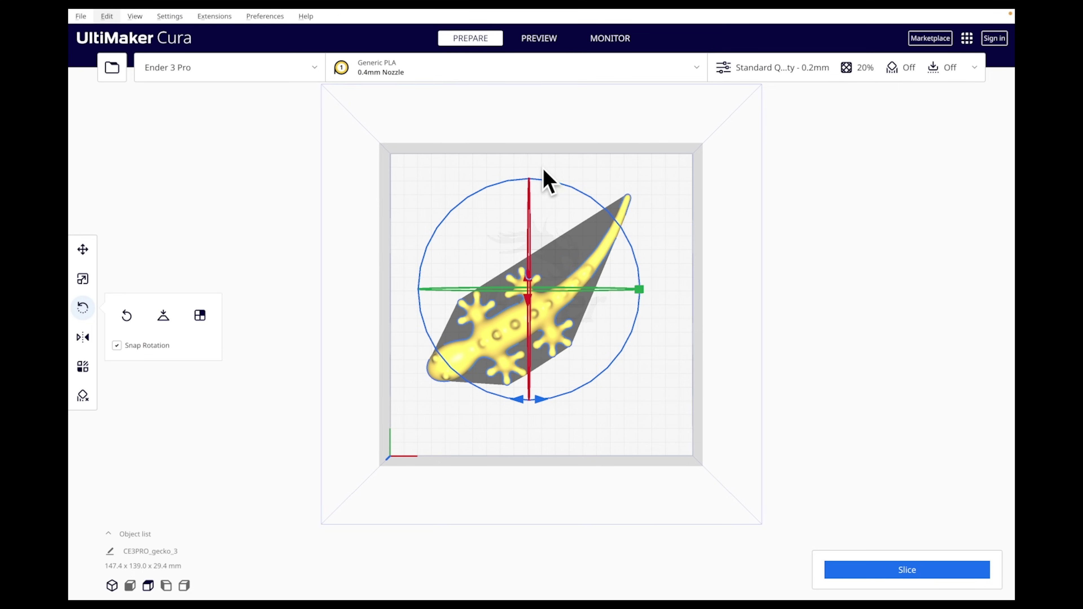
click(82, 250)
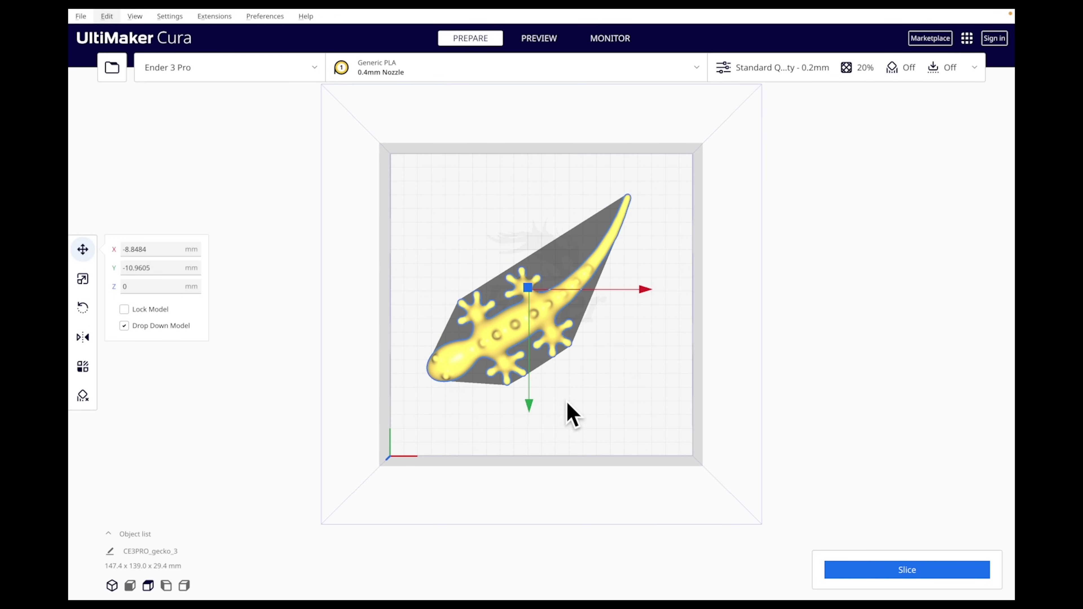
drag(544, 314, 575, 334)
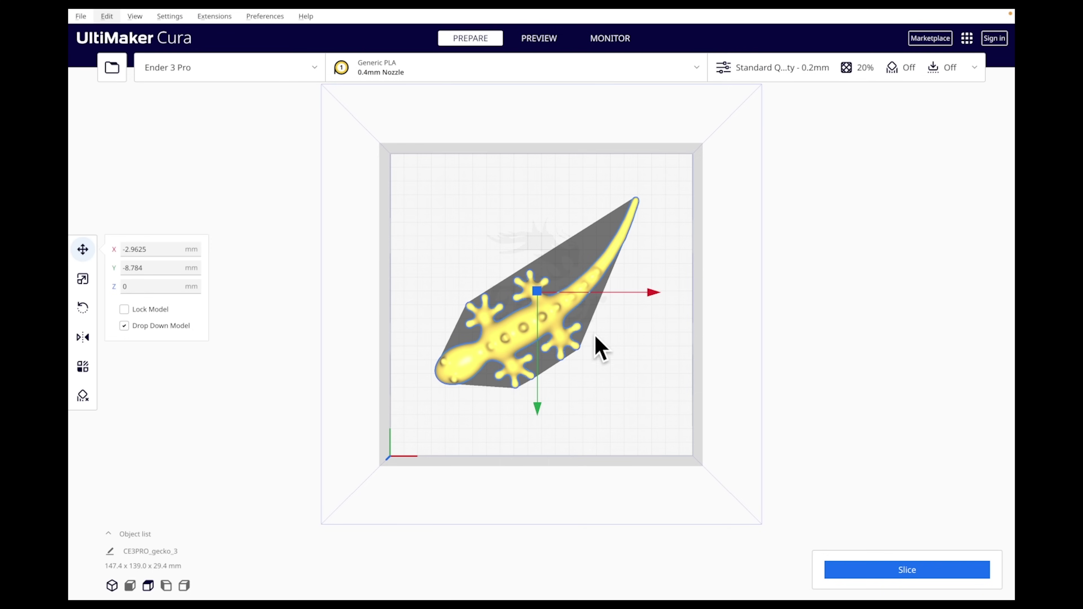
Deselect the gecko, show it from the top, and switch the camera view to Orthographic.
right_drag(626, 411, 618, 450)
click(146, 588)
click(252, 478)
right_drag(251, 479, 346, 483)
click(148, 585)
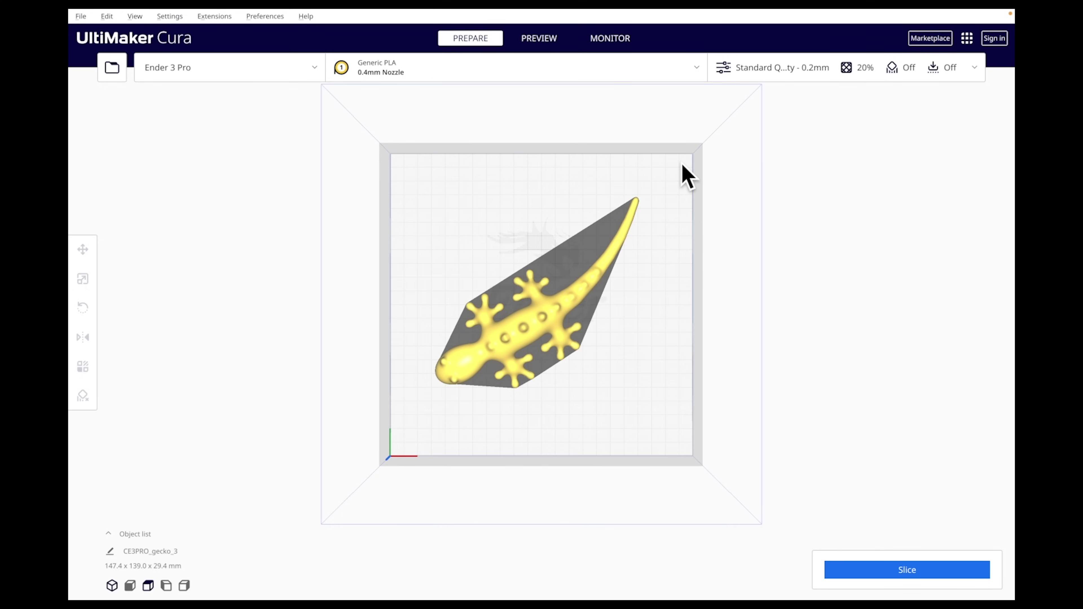
click(140, 18)
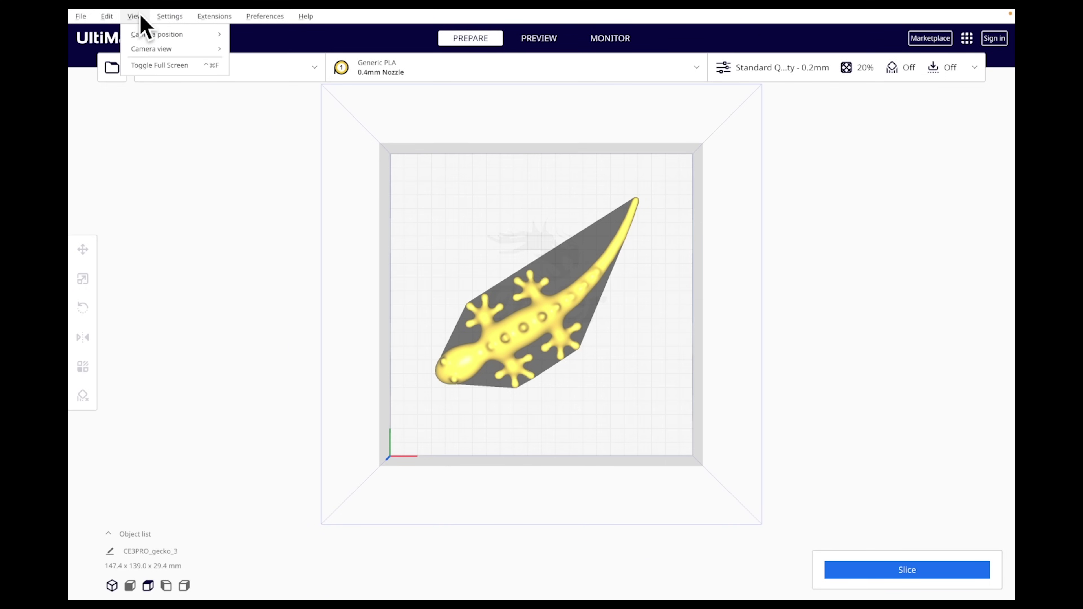
mouse_move(144, 47)
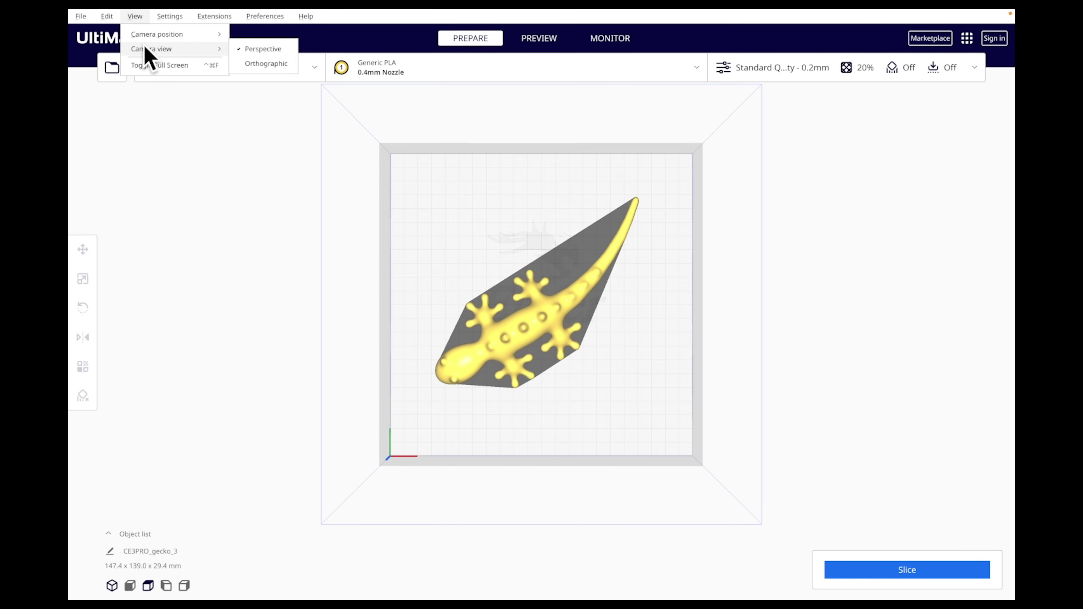
click(261, 64)
Examine the gecko in the orthographic camera view from the top, the left and right sides, and in 3D.
scroll(492, 337, down, 1)
scroll(493, 337, up, 6)
scroll(493, 337, down, 3)
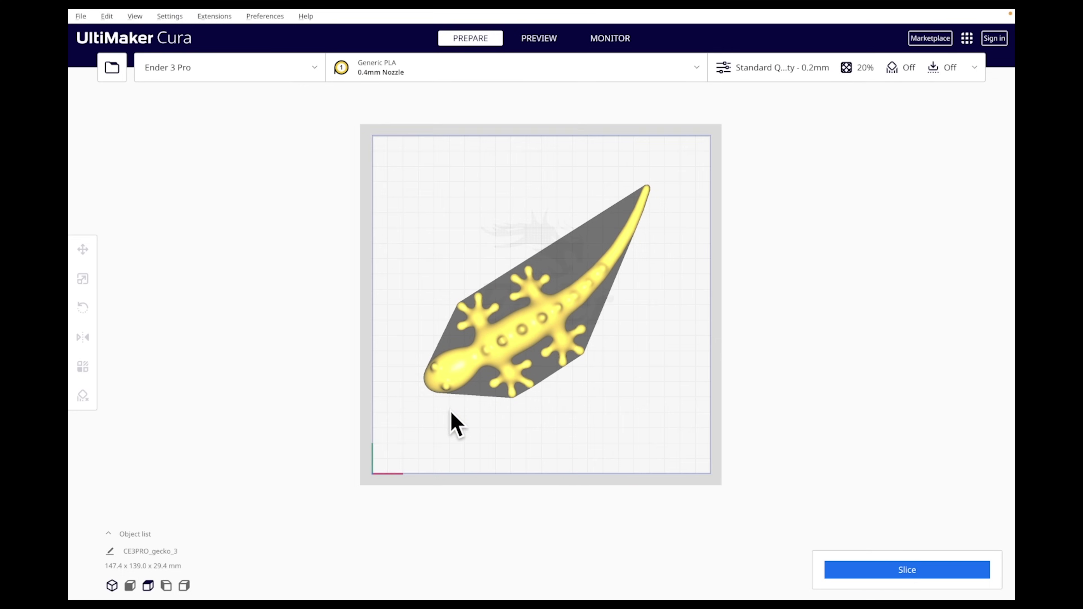
click(166, 586)
click(179, 586)
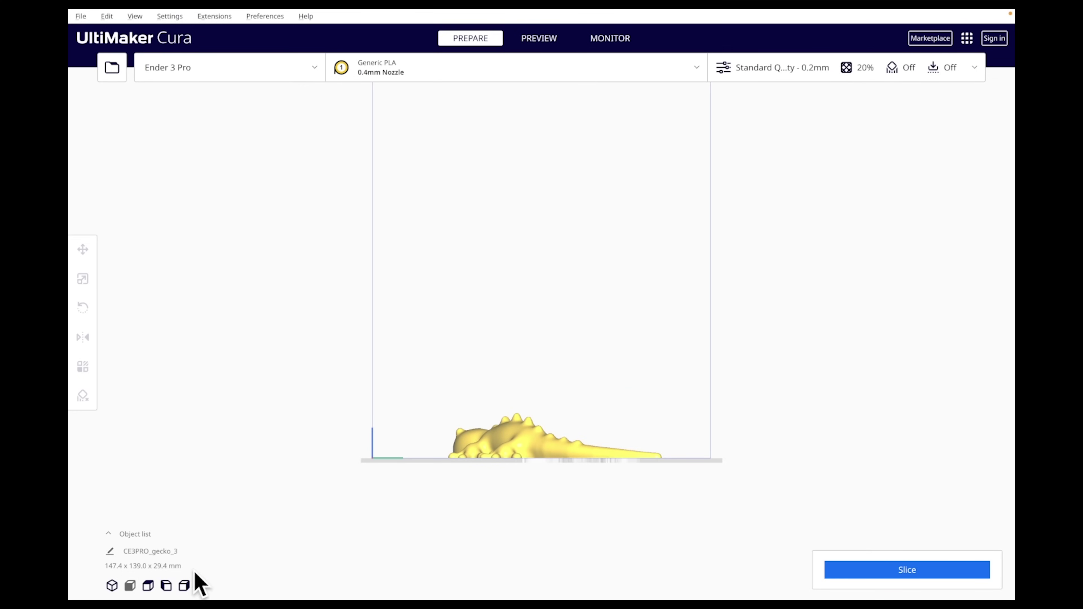
click(149, 586)
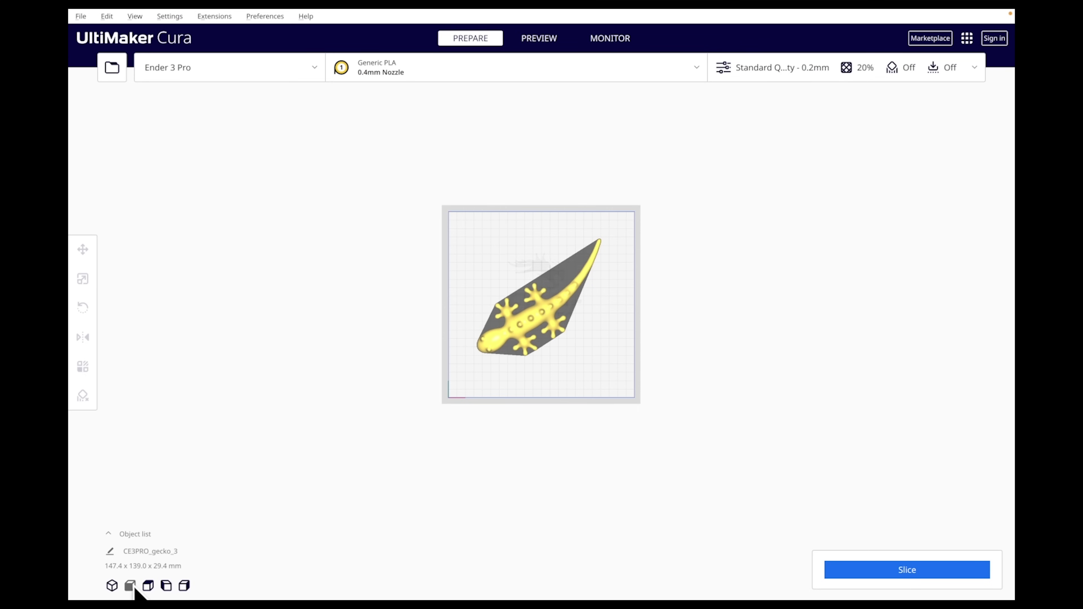
click(112, 586)
key(ctrl+a)
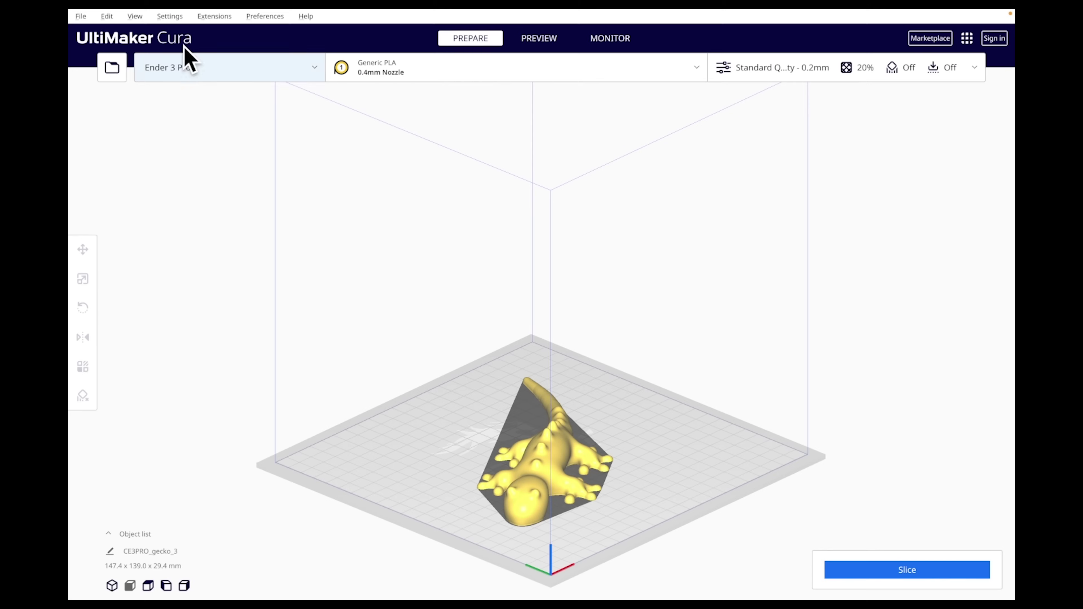
Set the interface theme to UltiMaker Dark in the general preferences and return to the build plate view.
click(260, 18)
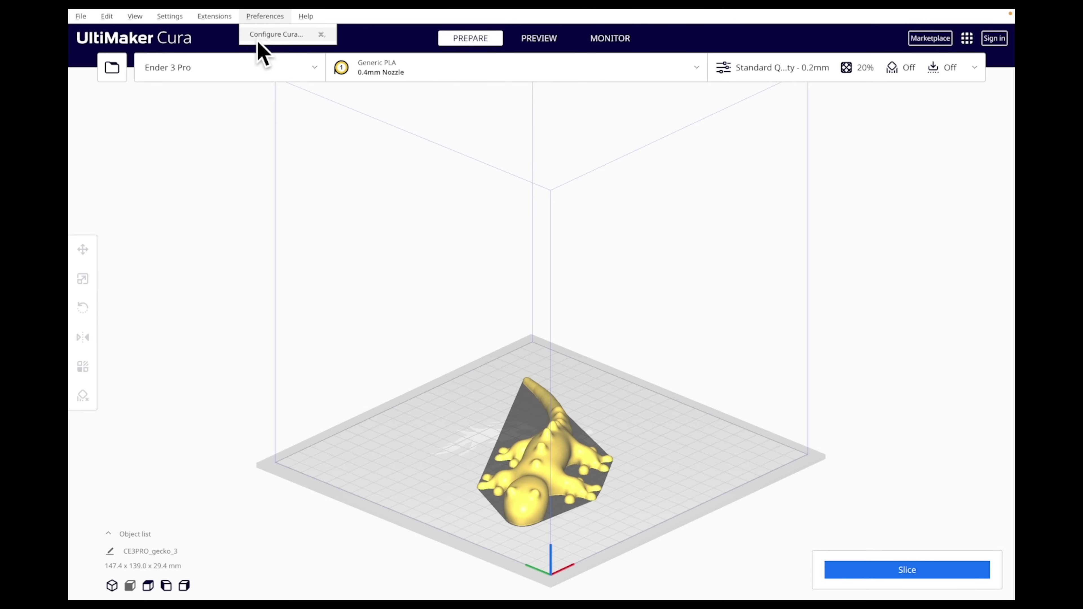
click(288, 37)
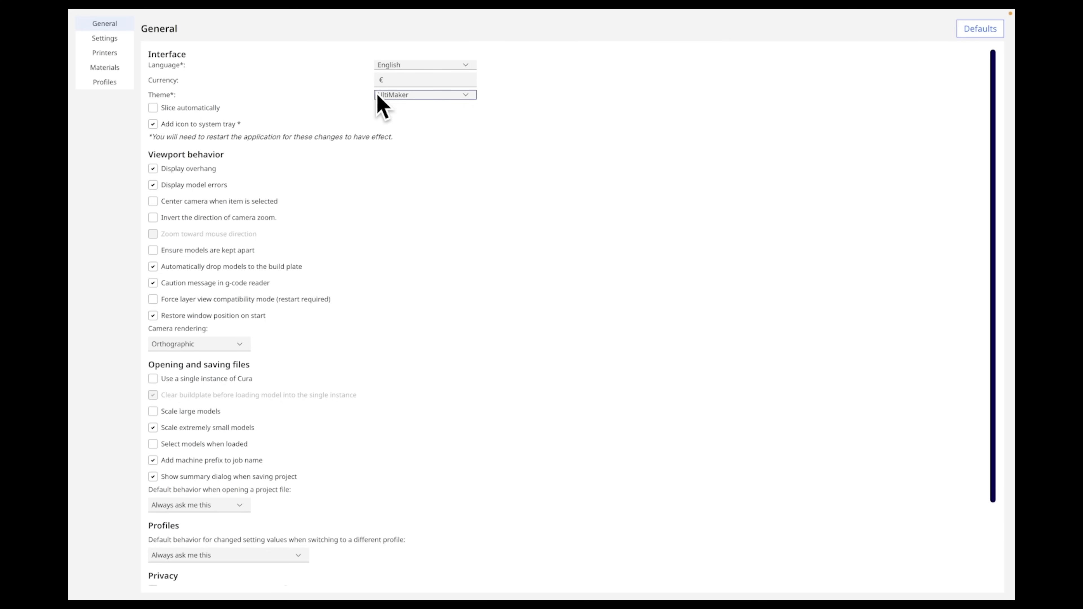
click(467, 98)
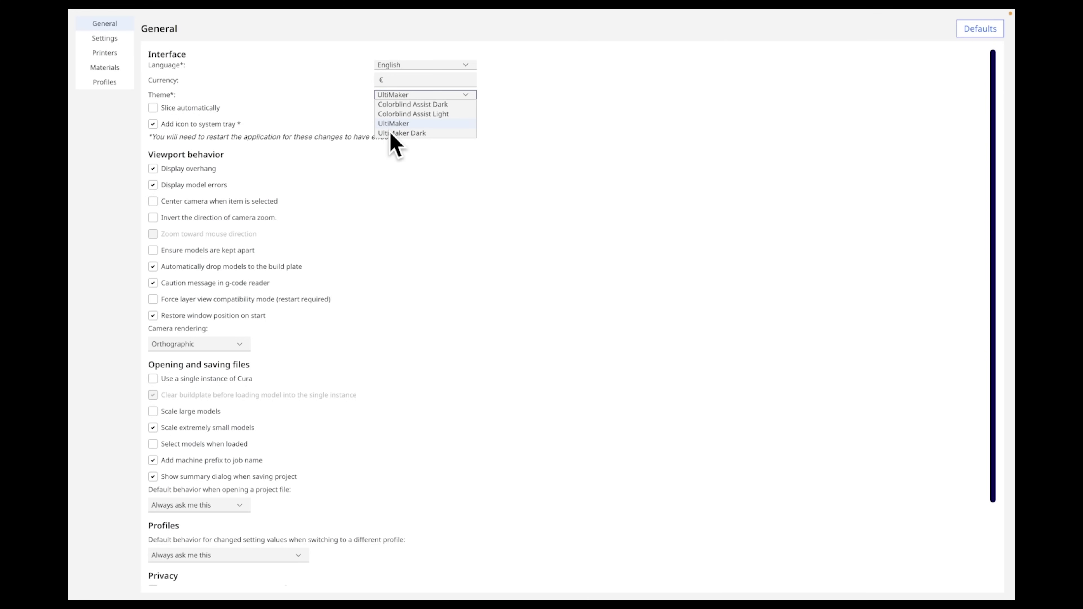
click(403, 133)
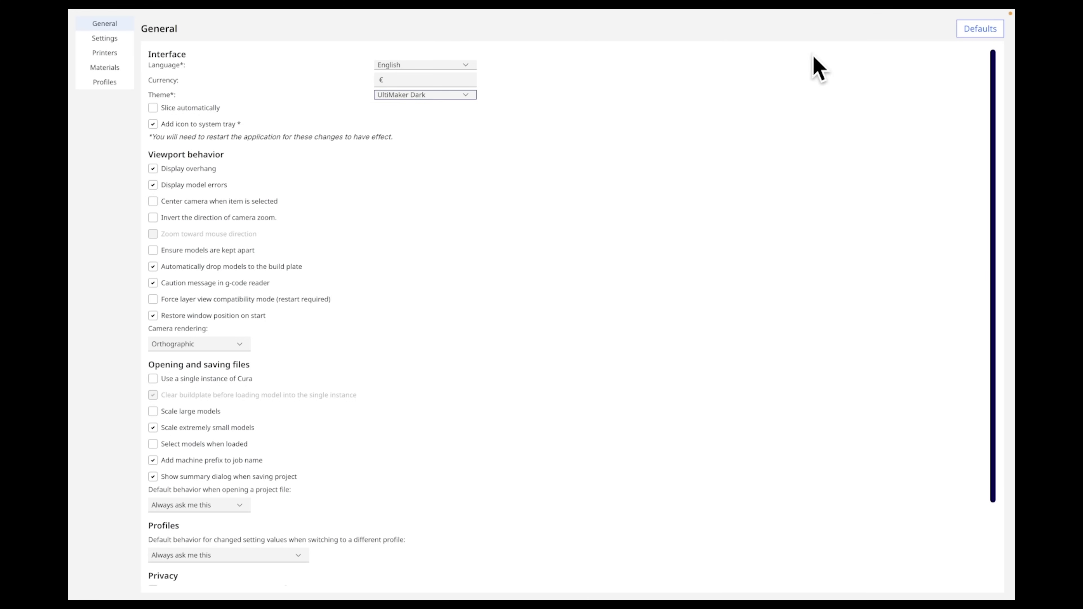
key(ctrl+Left)
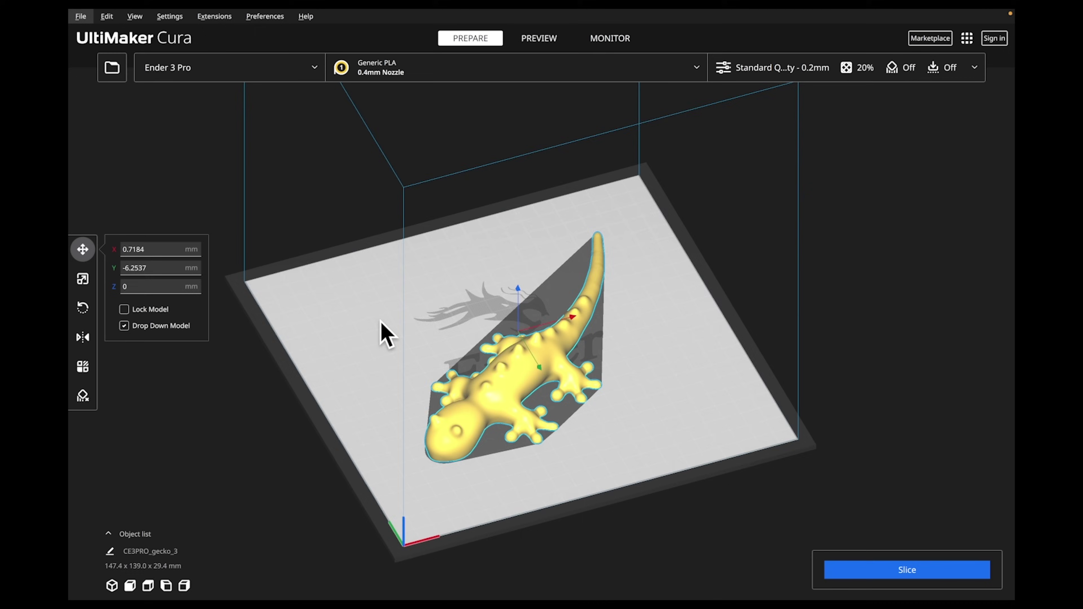
Move the gecko on the build plate to about X 4.3 mm, Y -17.5 mm.
right_drag(380, 331, 365, 313)
drag(510, 375, 511, 372)
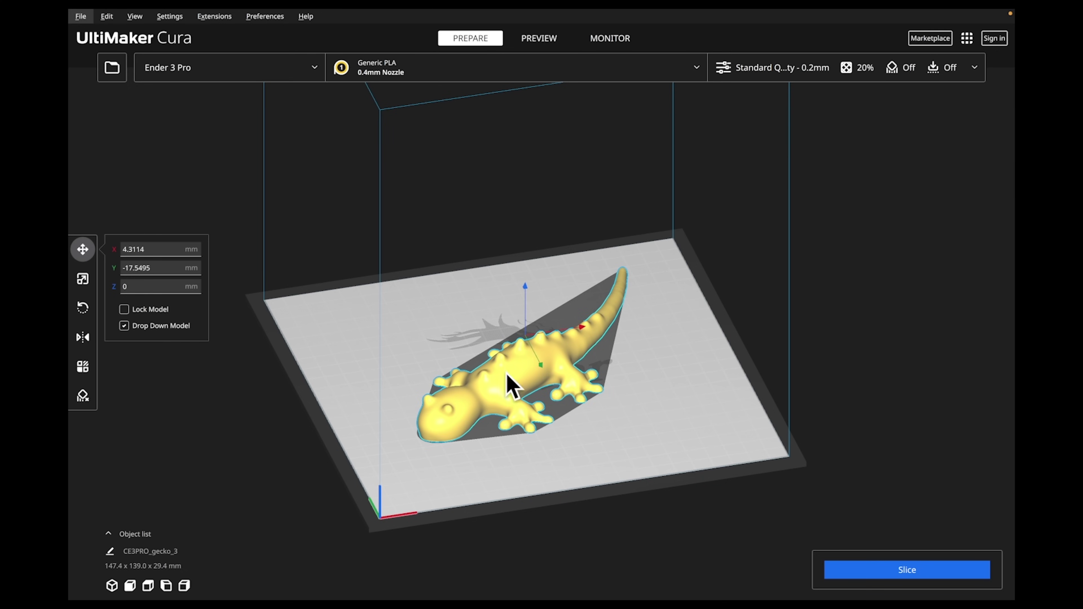
right_drag(555, 488, 573, 502)
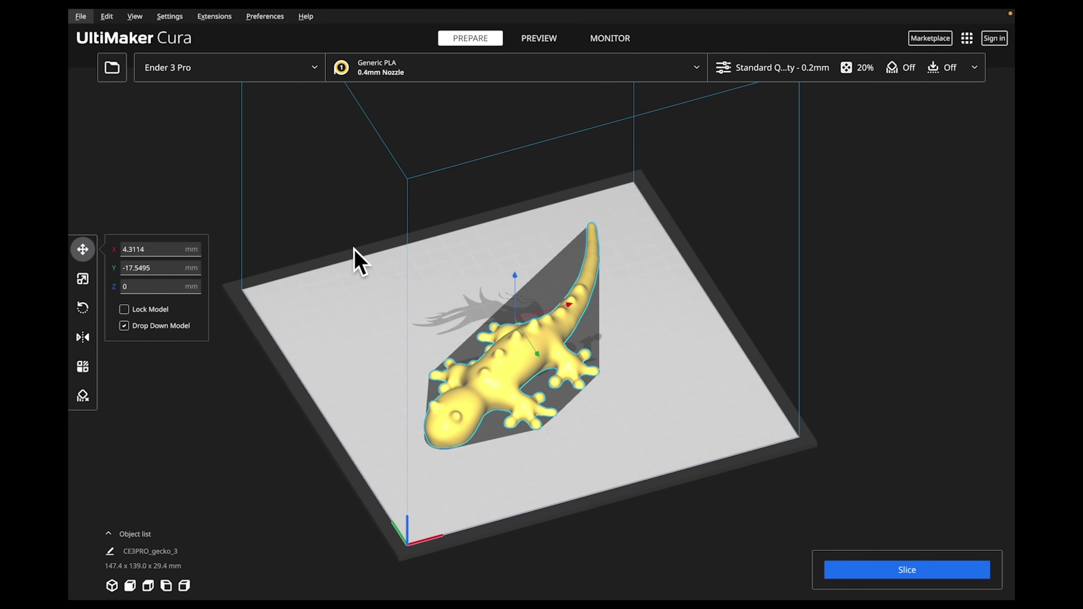
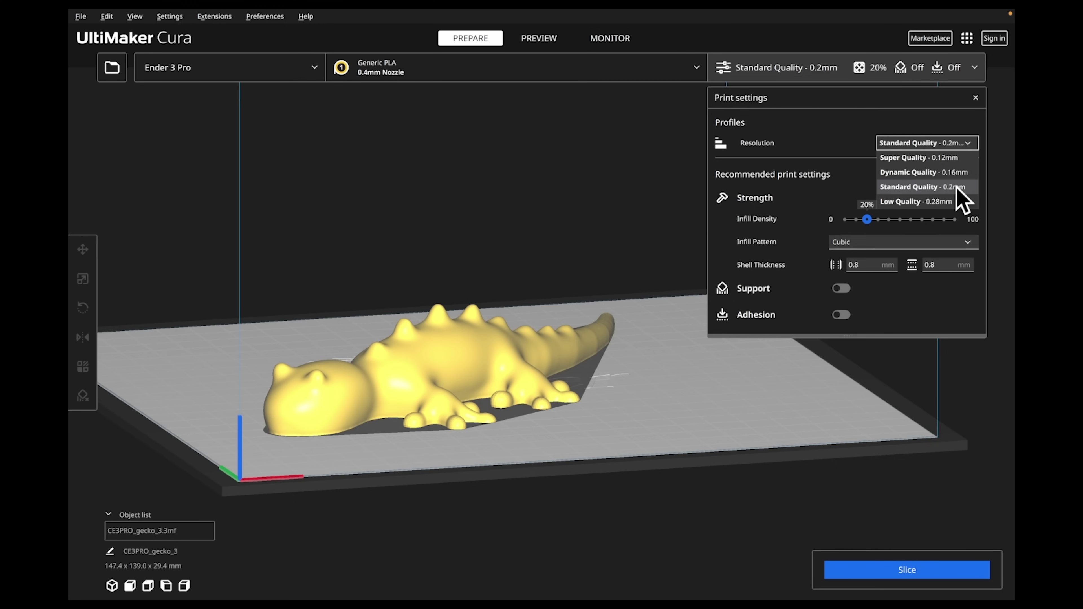
Keep the Standard Quality 0.2 mm resolution, try infill densities of 0%, 100% and 10%, and return to 20%.
click(955, 187)
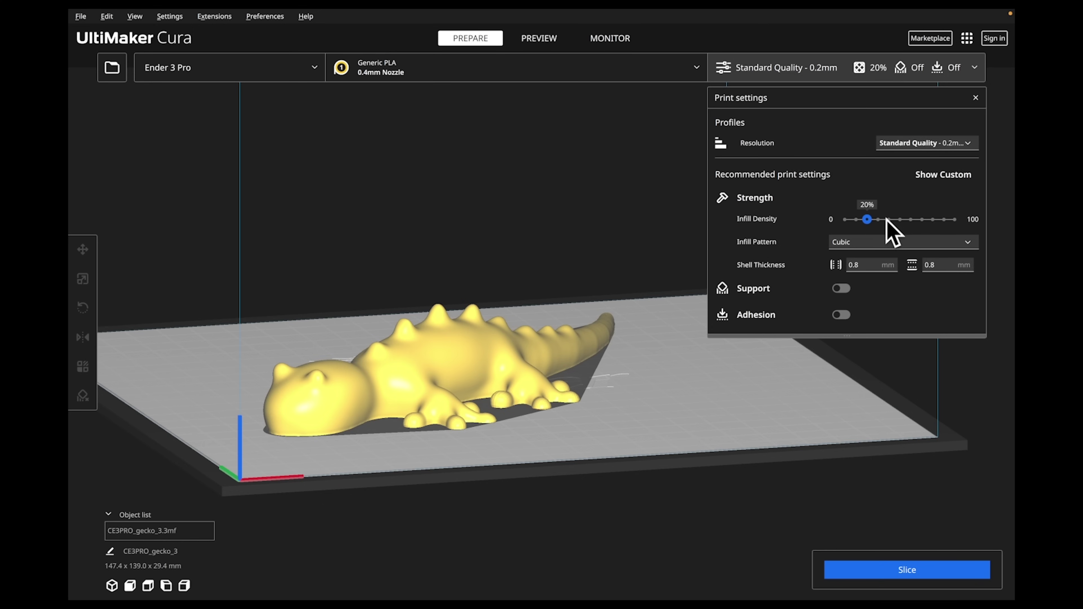
drag(867, 219, 834, 243)
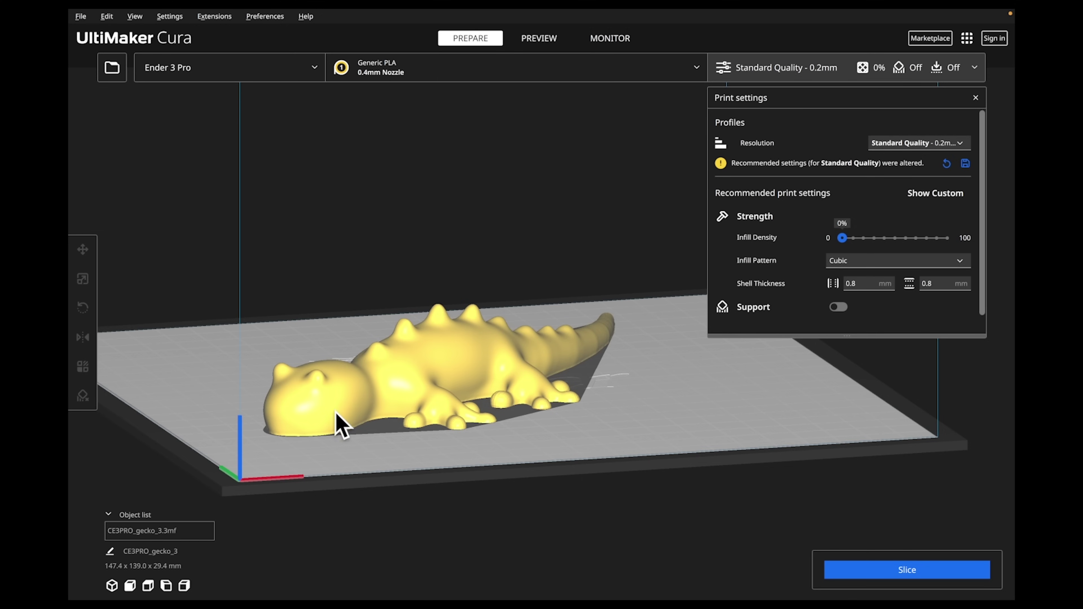
drag(842, 238, 961, 239)
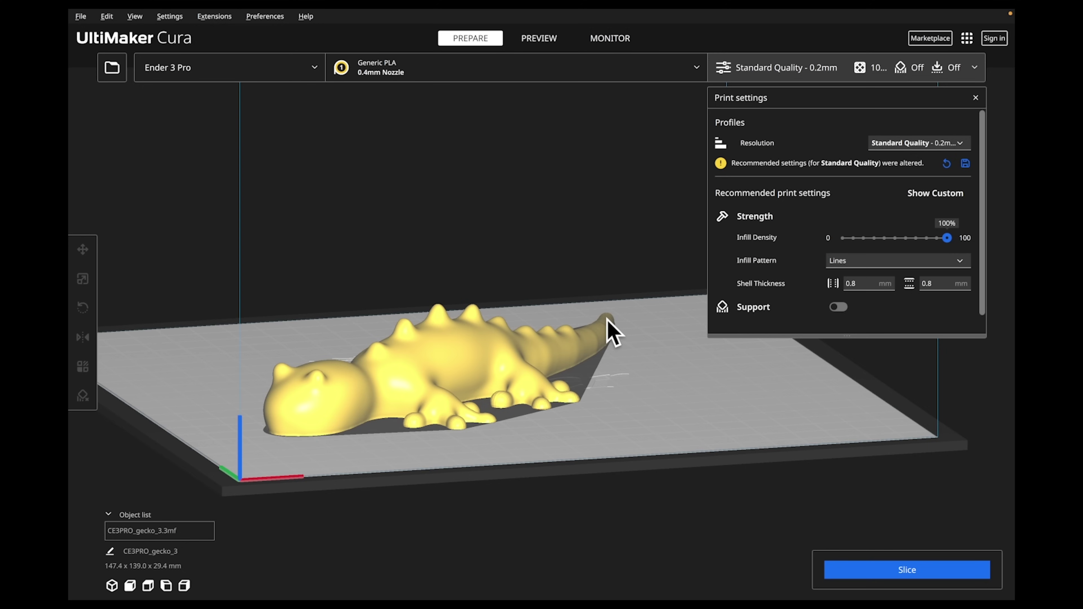
click(853, 238)
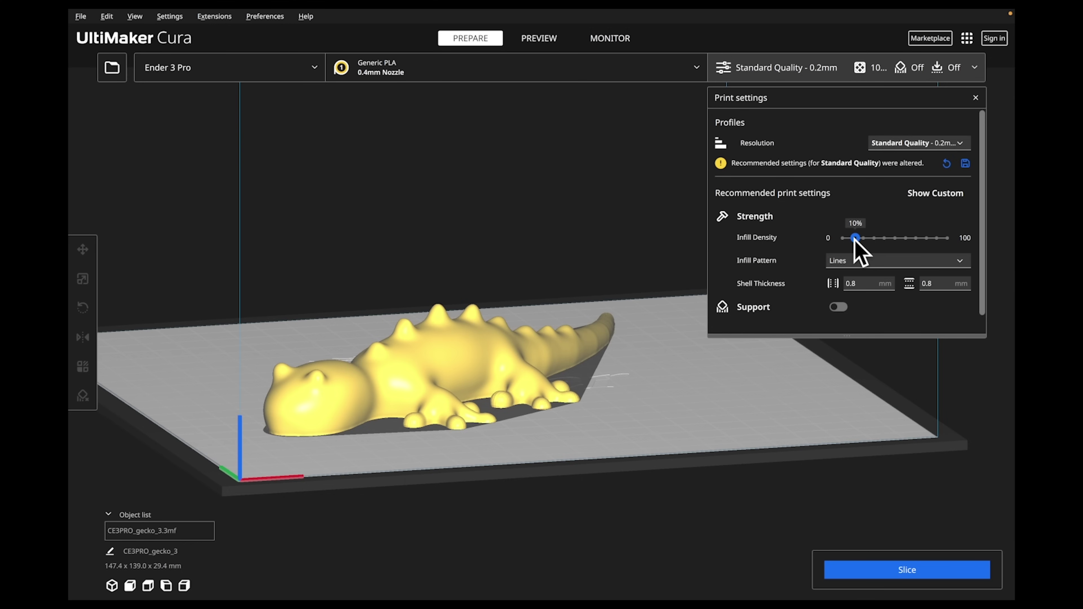
drag(853, 238, 863, 242)
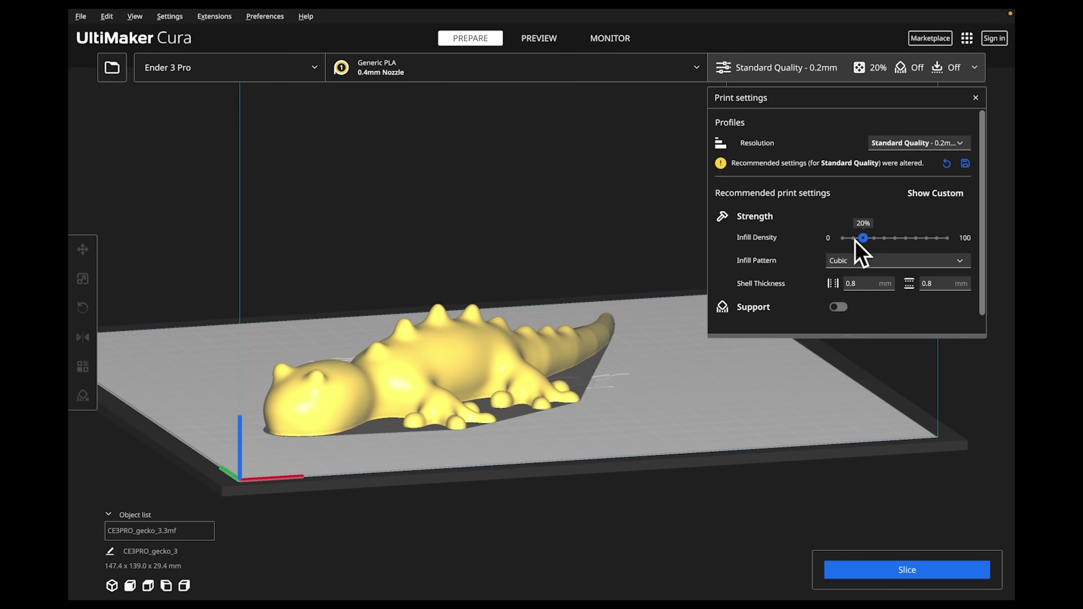
Keep the Cubic infill pattern and set both the wall and the top/bottom shell thickness to 1.2 mm.
click(904, 261)
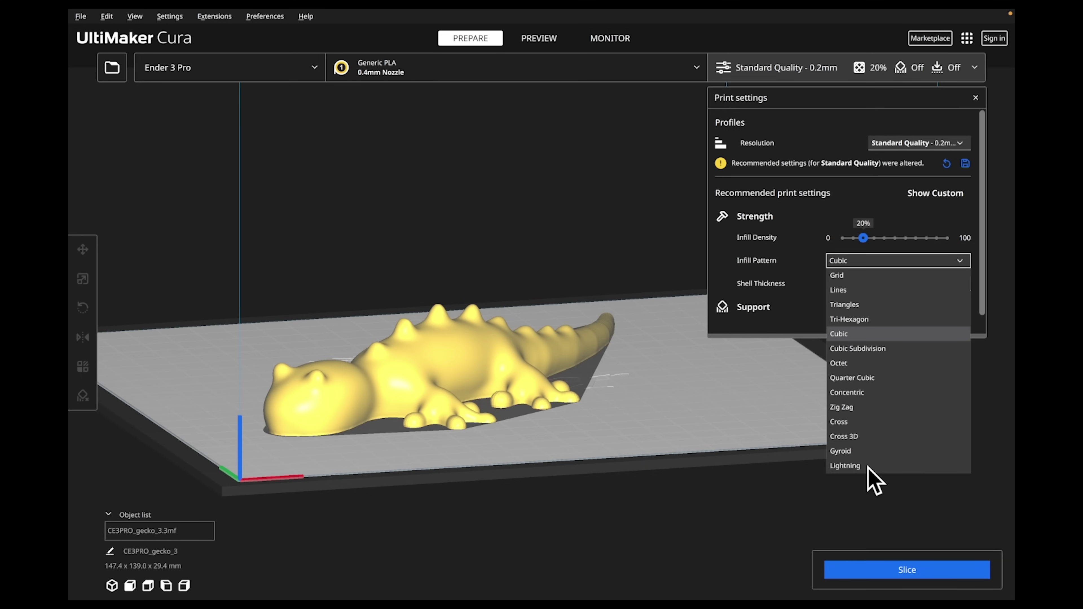
click(867, 334)
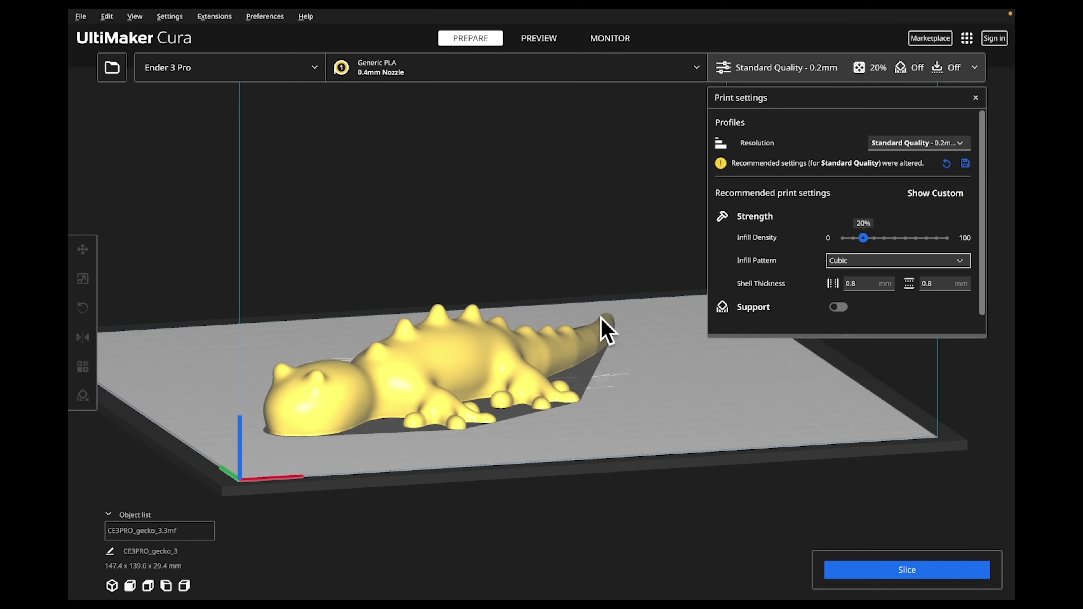
double_click(861, 287)
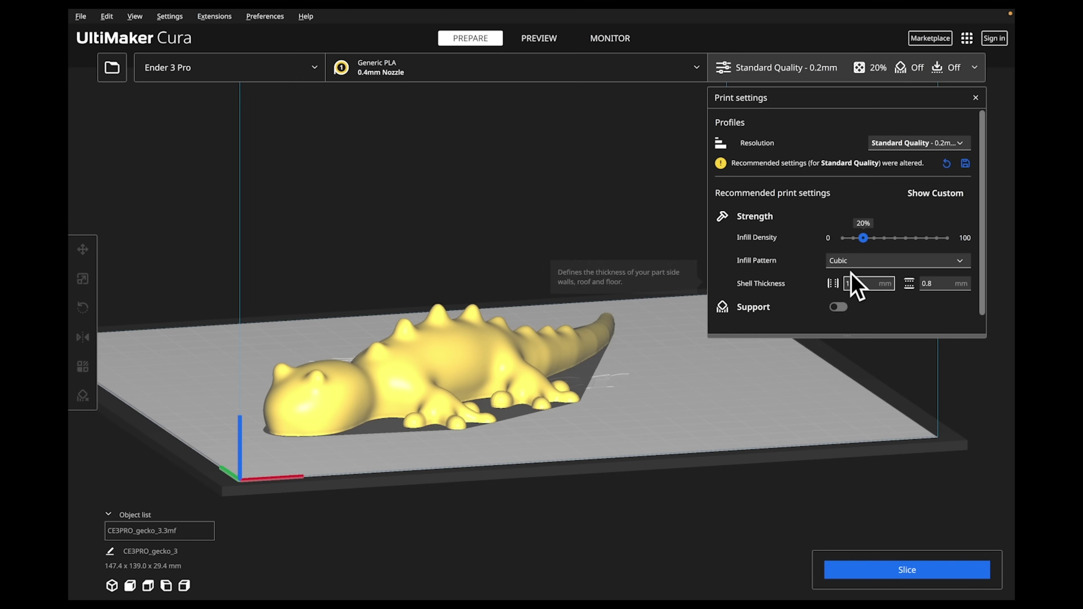
double_click(938, 283)
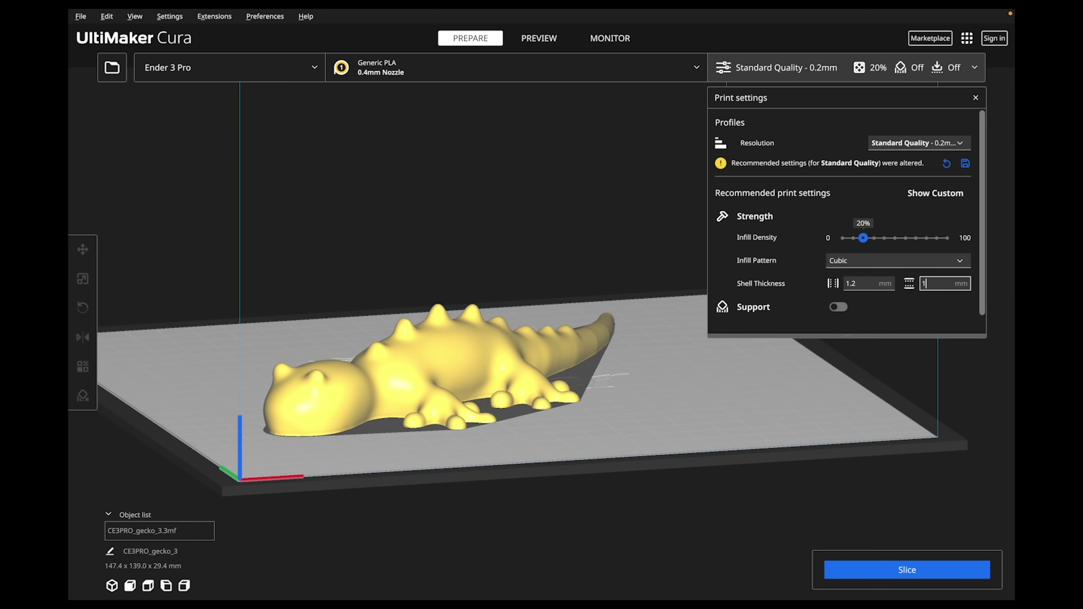
click(801, 265)
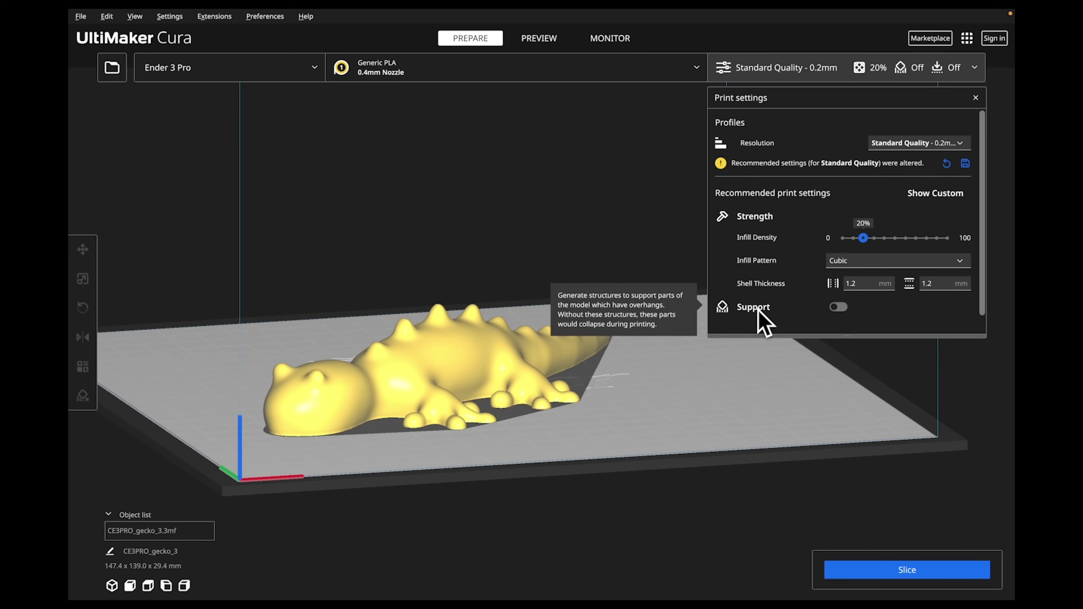
Enable build plate adhesion in the recommended print settings.
scroll(793, 315, down, 1)
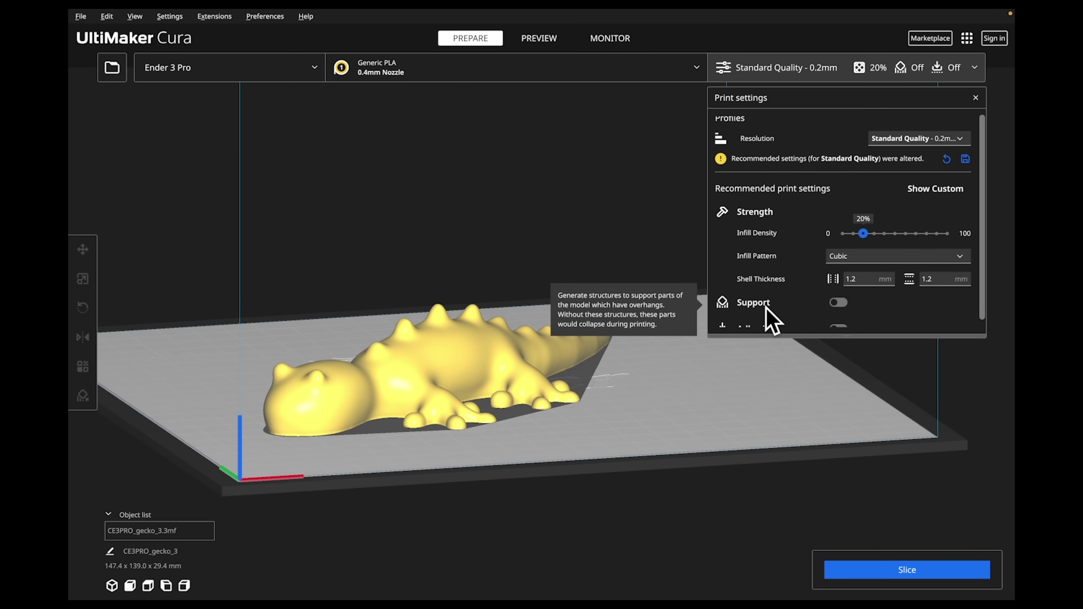
scroll(766, 305, down, 3)
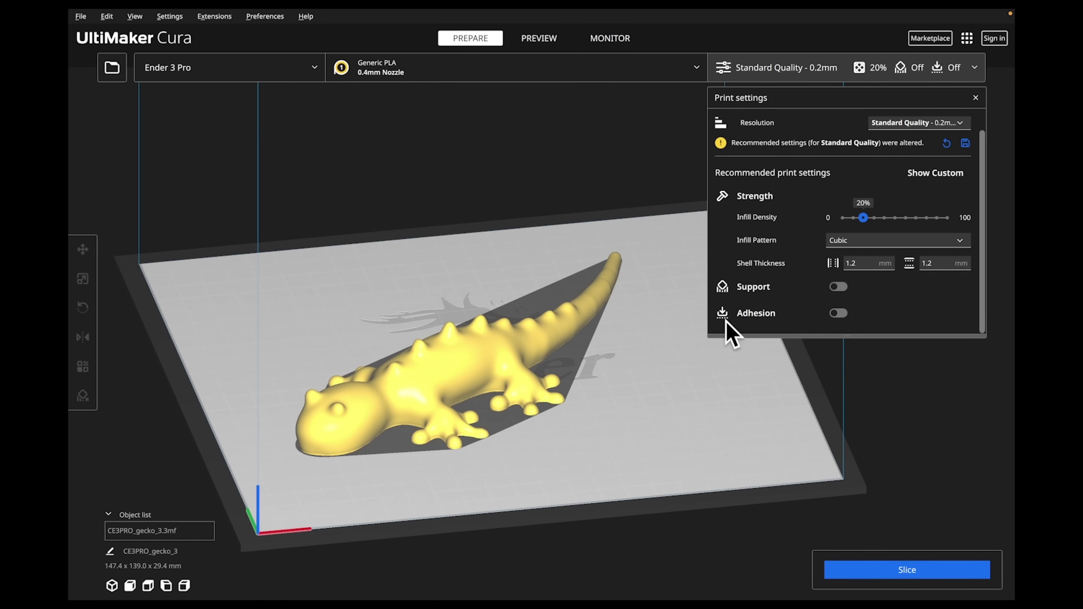
click(838, 314)
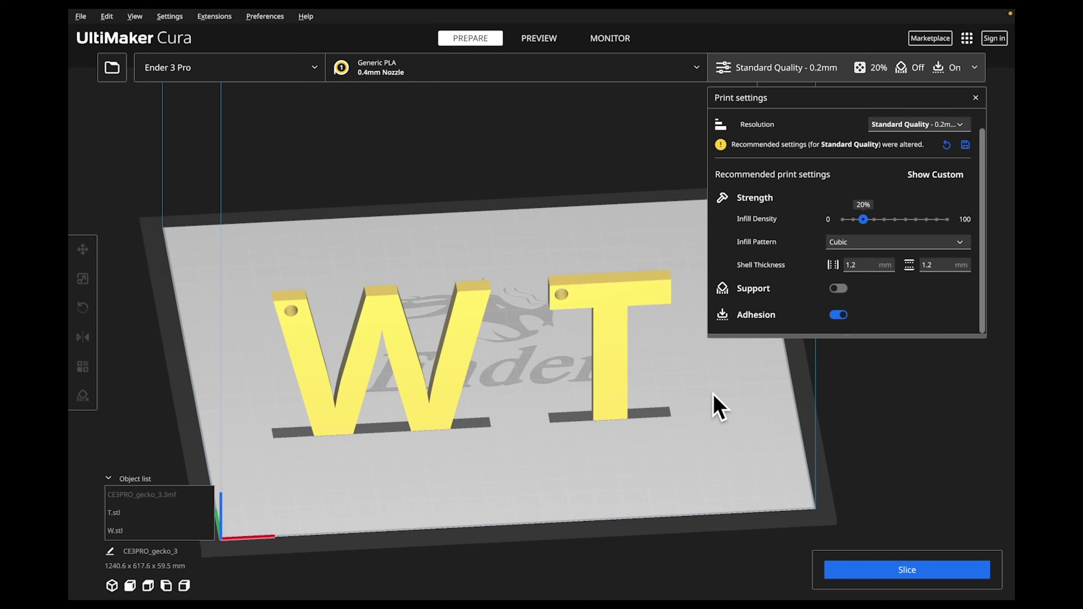
Inspect the W and T letters from below for overhangs and enable support structures for them.
right_drag(730, 420, 685, 387)
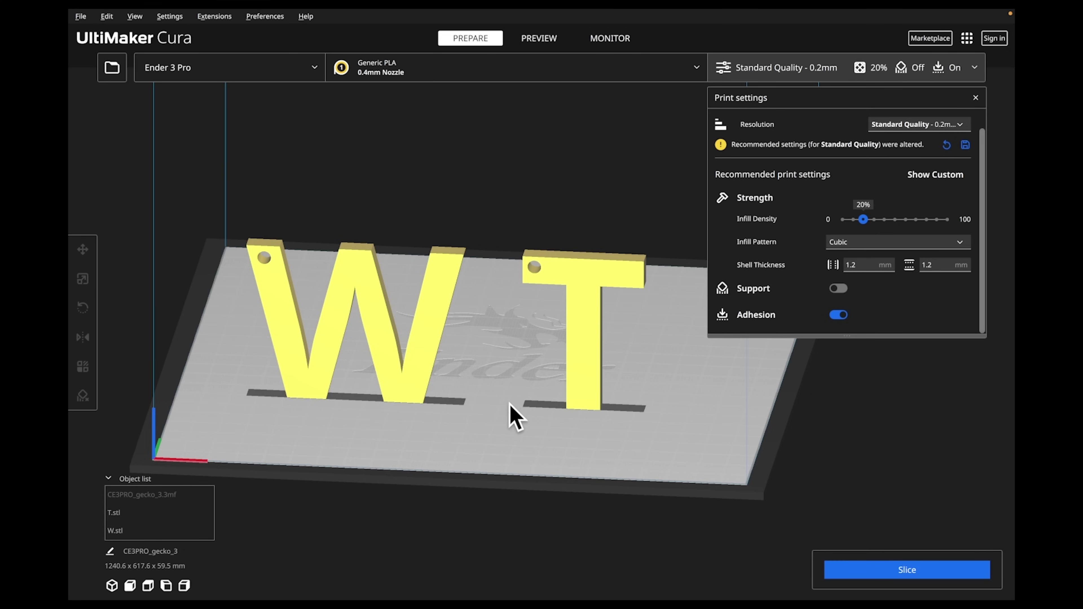
right_drag(491, 387, 510, 263)
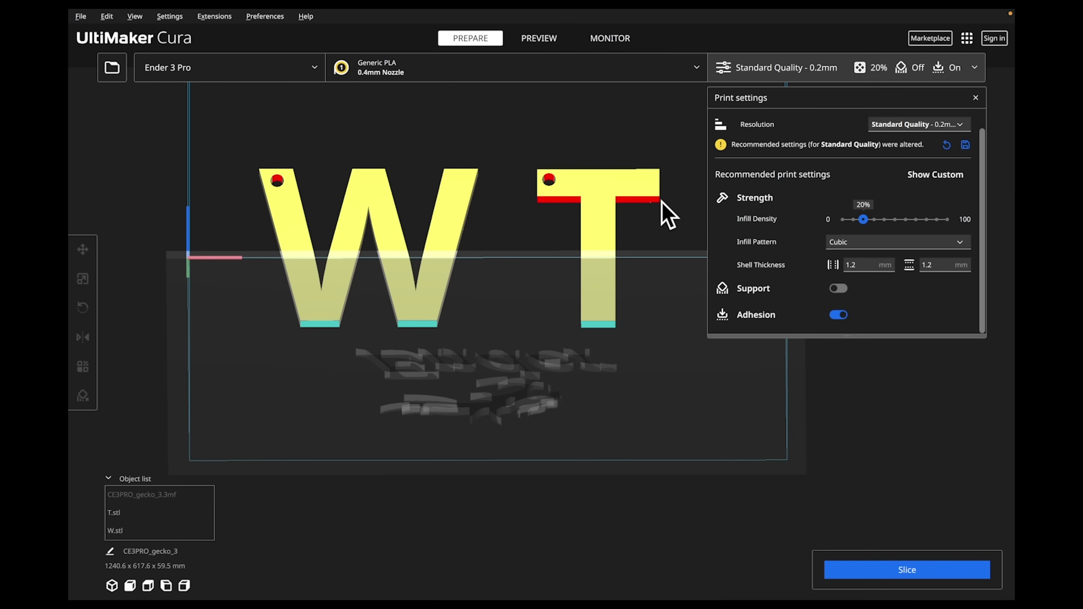
click(838, 289)
drag(983, 219, 983, 254)
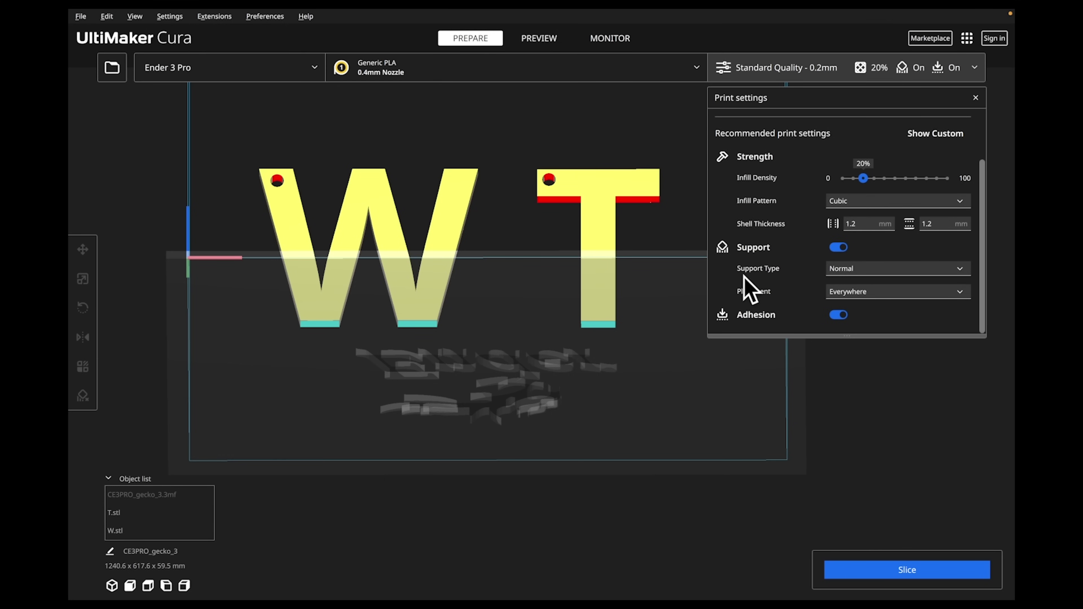
mouse_move(752, 306)
right_drag(671, 246, 669, 245)
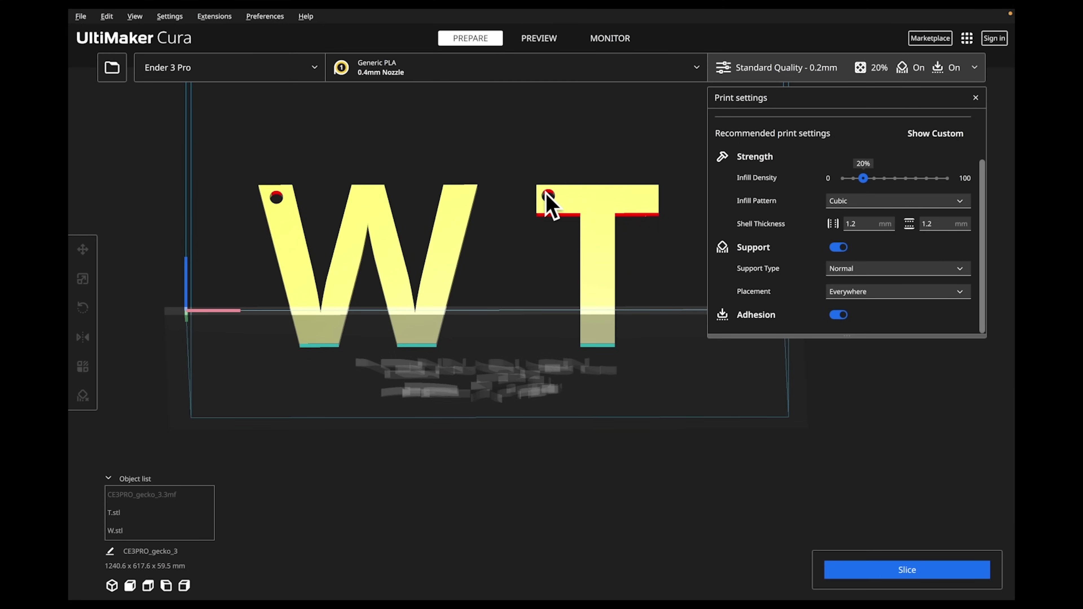
right_drag(556, 224, 634, 290)
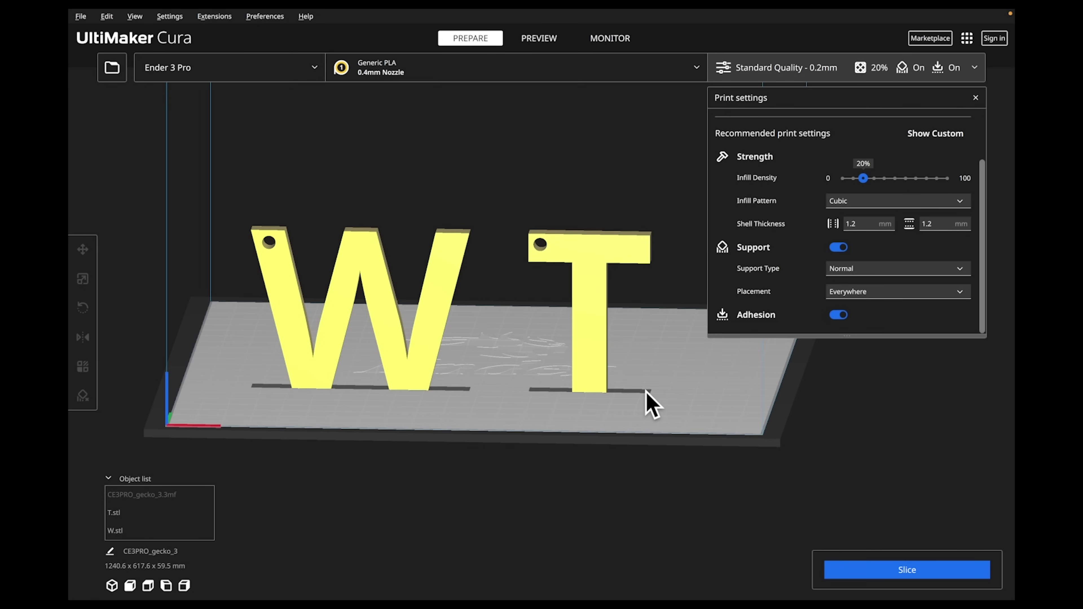
Set the support placement to Touching Buildplate and the support type to Tree.
click(916, 294)
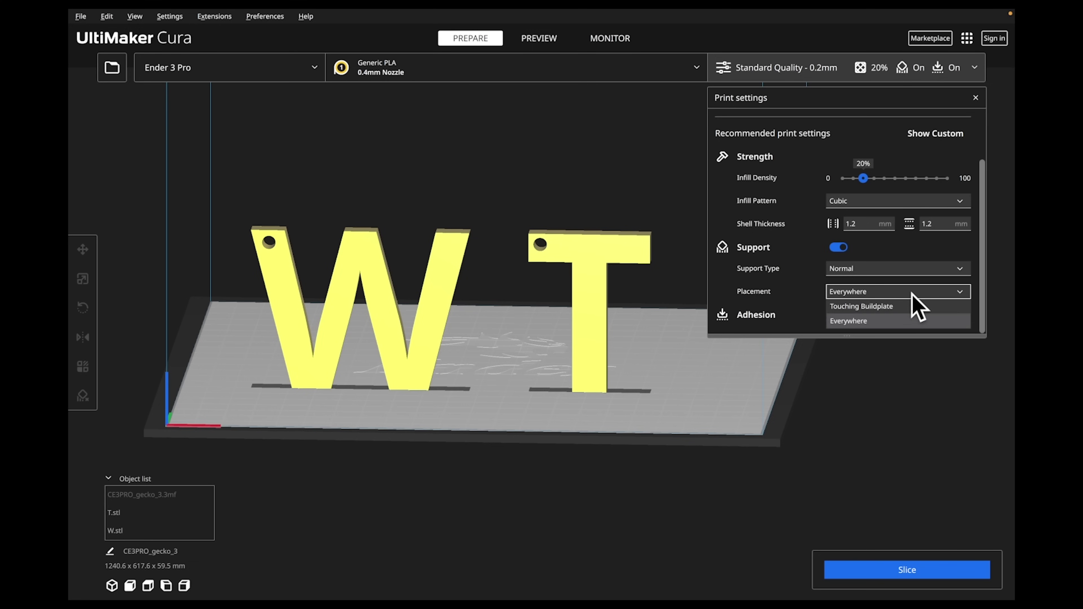
click(862, 308)
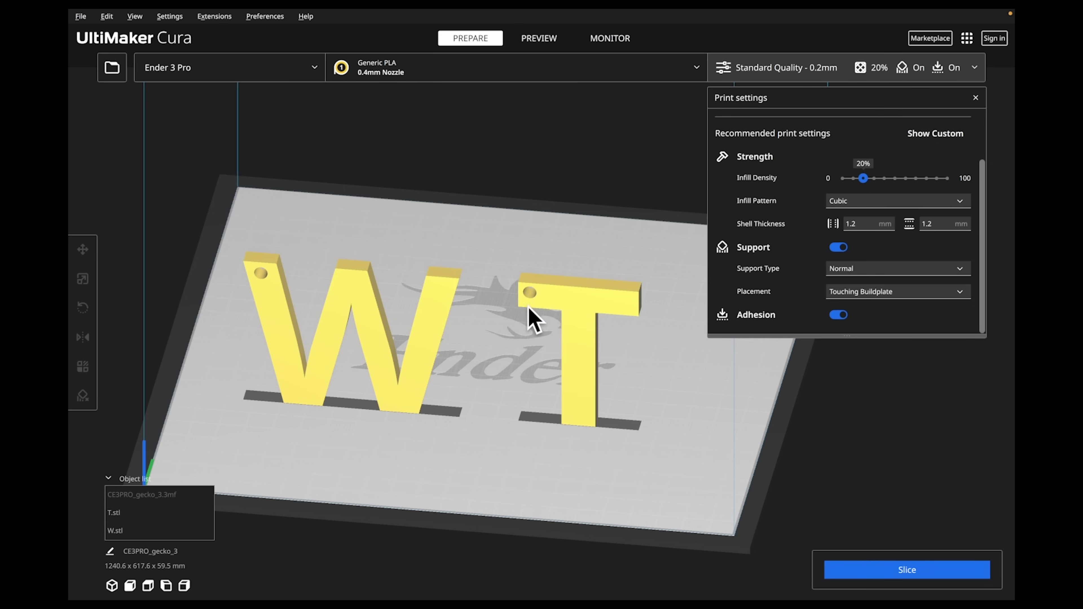
click(926, 269)
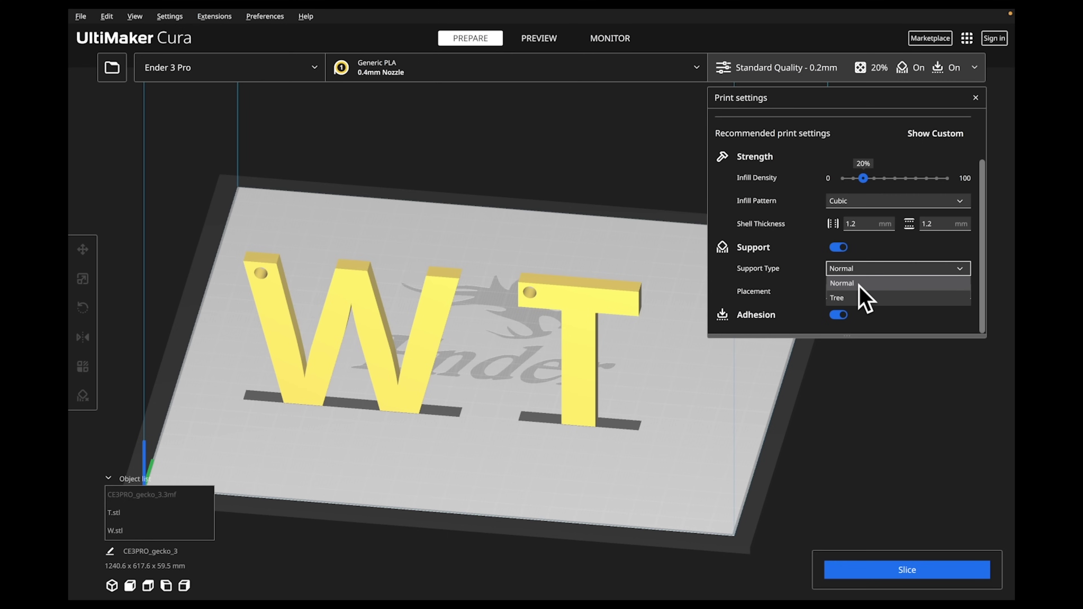
click(801, 263)
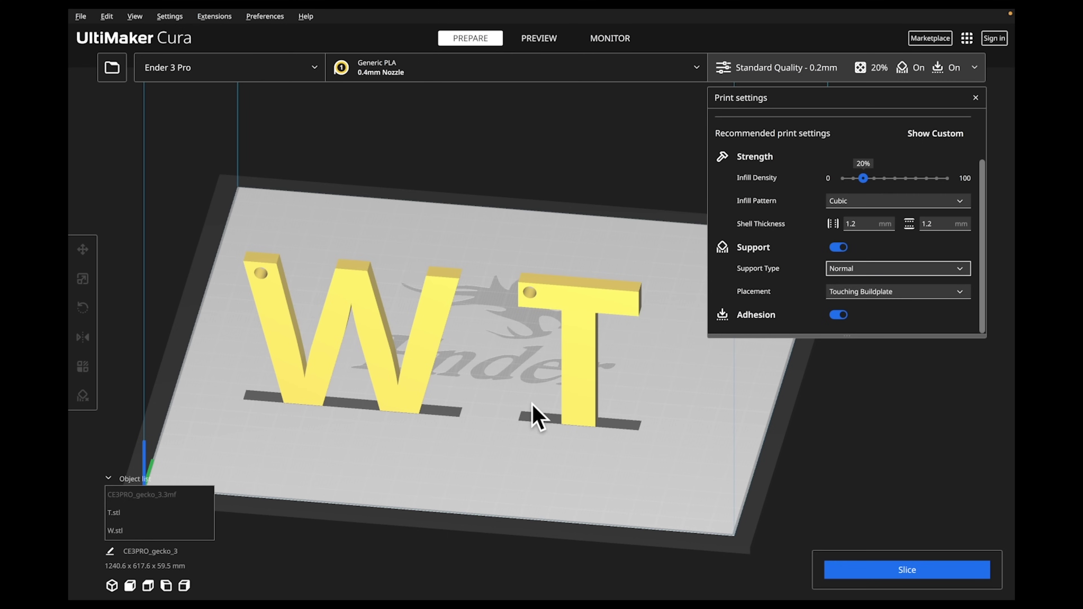
right_drag(437, 474, 471, 431)
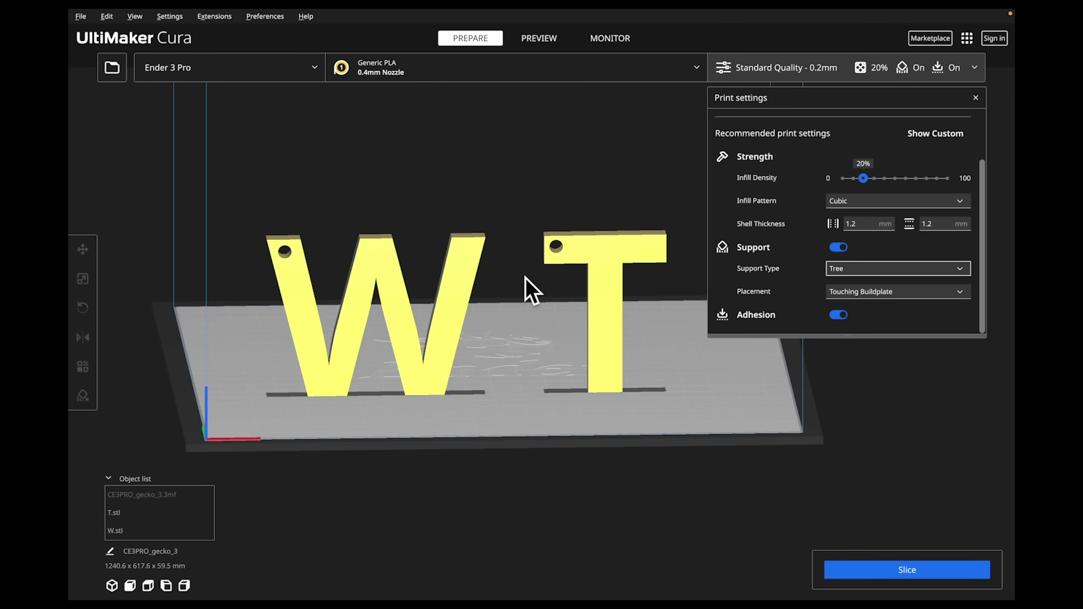
Slice the W and T letters with support disabled and show their layer preview from above.
click(838, 248)
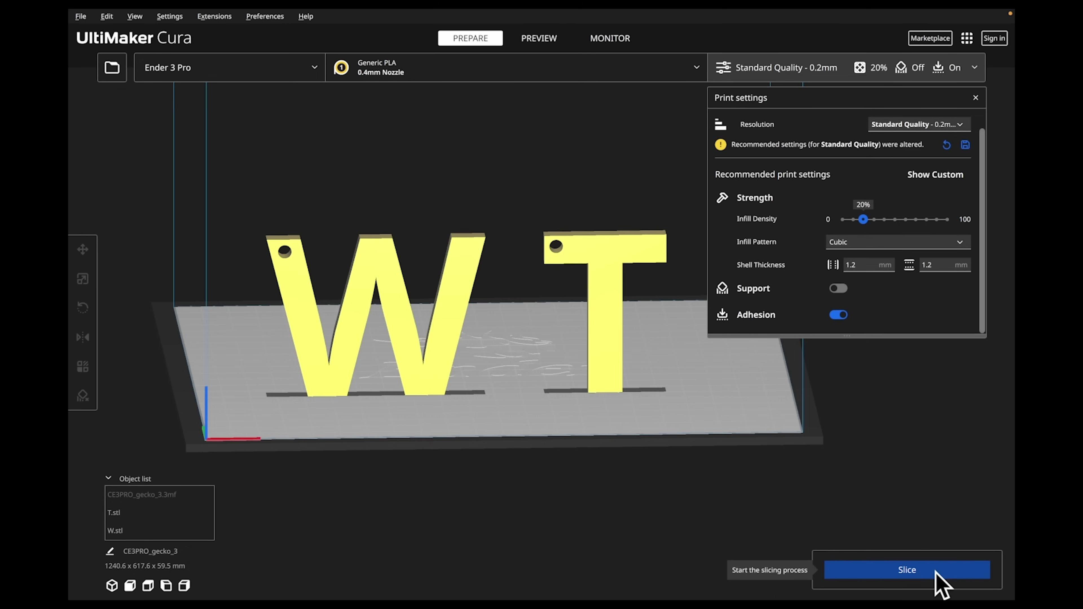
click(959, 569)
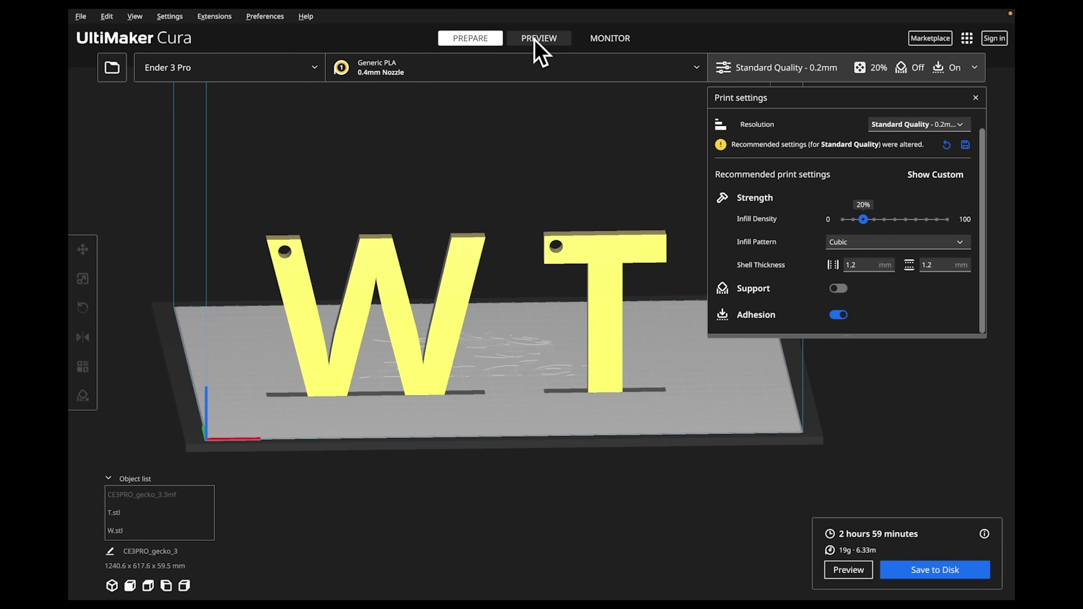
click(848, 571)
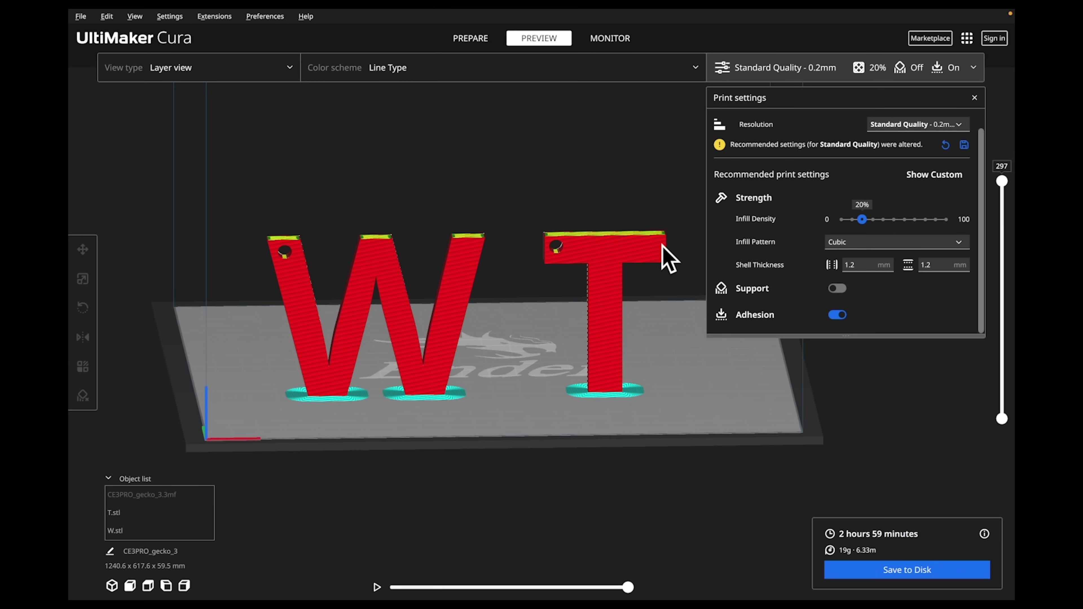
right_drag(418, 386, 665, 320)
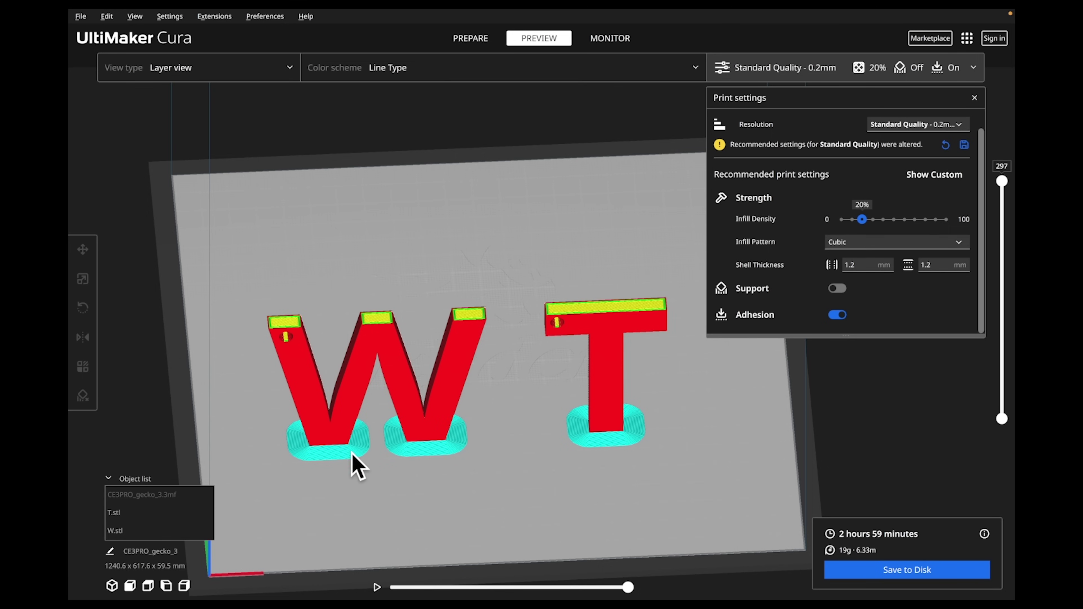
Scrub the layer preview of the W and T letters down to layer 1, then up through layer 135 to layer 246.
mouse_move(780, 320)
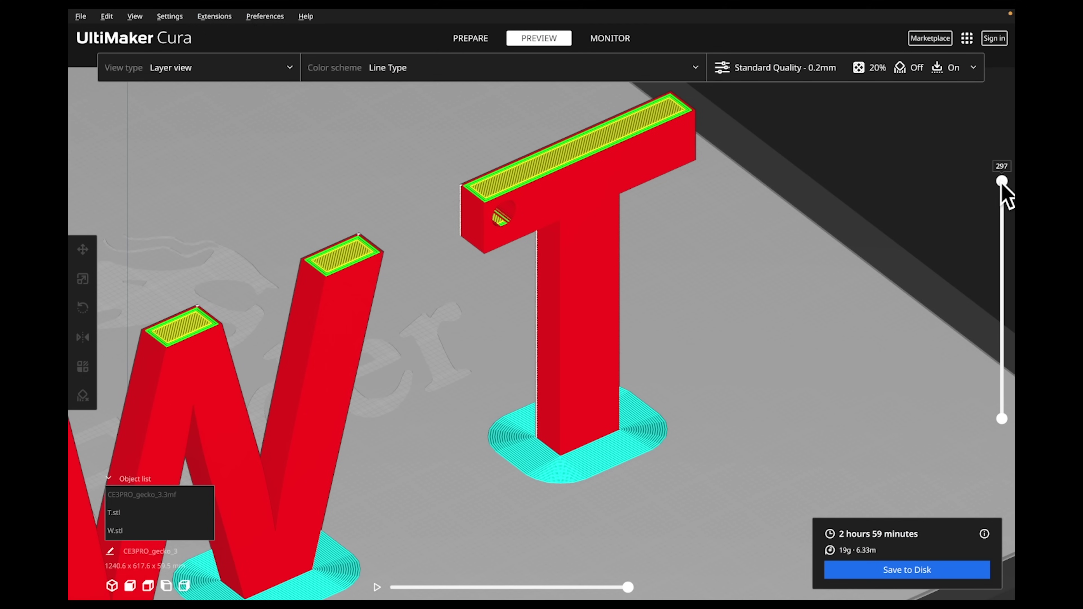
drag(1002, 182, 999, 416)
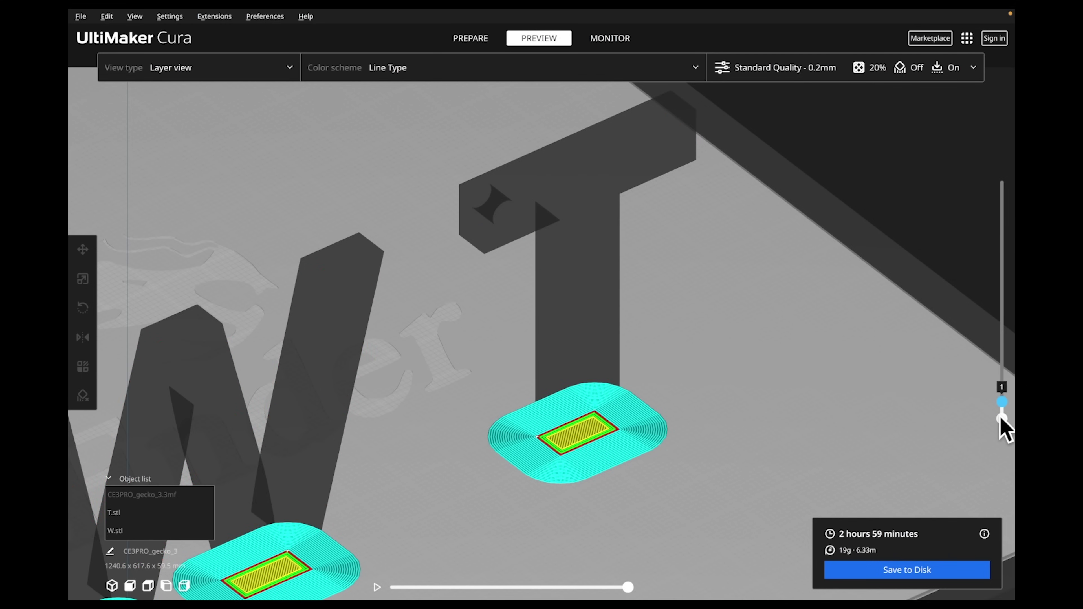
drag(999, 411, 1008, 309)
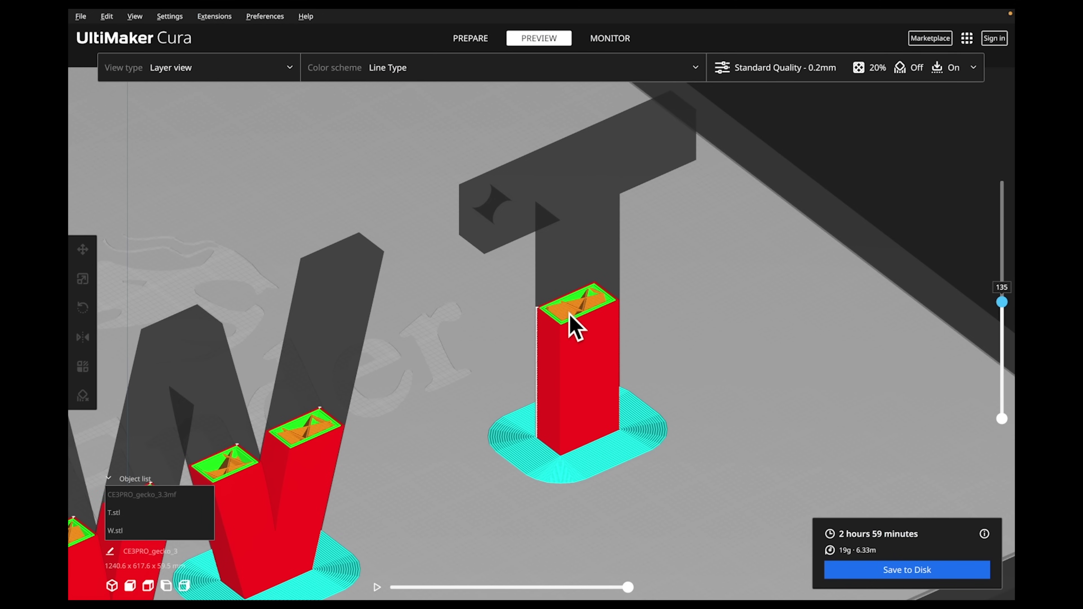
drag(1003, 298, 999, 215)
right_drag(763, 366, 655, 422)
middle_drag(658, 351, 868, 421)
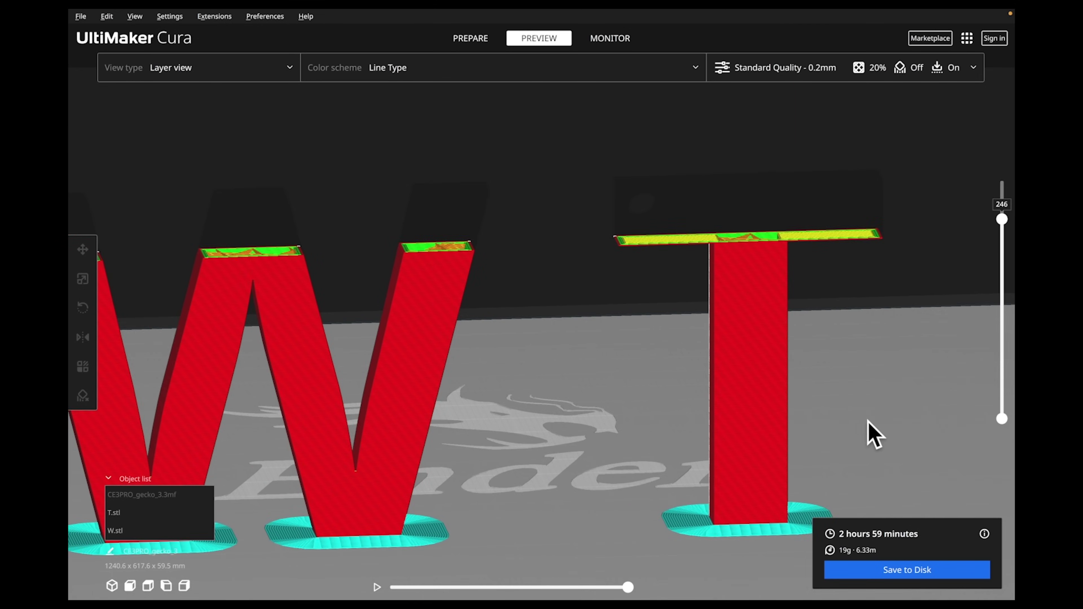
Examine the unsupported overhang of the T's crossbar up close at layer 246.
scroll(868, 421, down, 3)
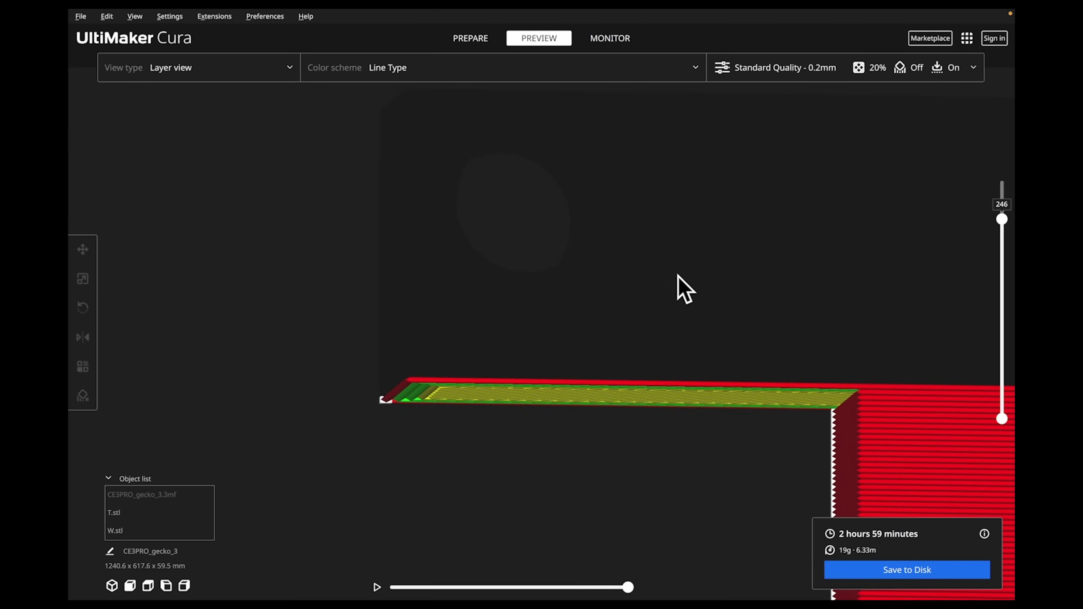
middle_drag(679, 276, 617, 281)
right_drag(556, 346, 556, 361)
middle_drag(560, 357, 602, 301)
right_drag(601, 300, 604, 333)
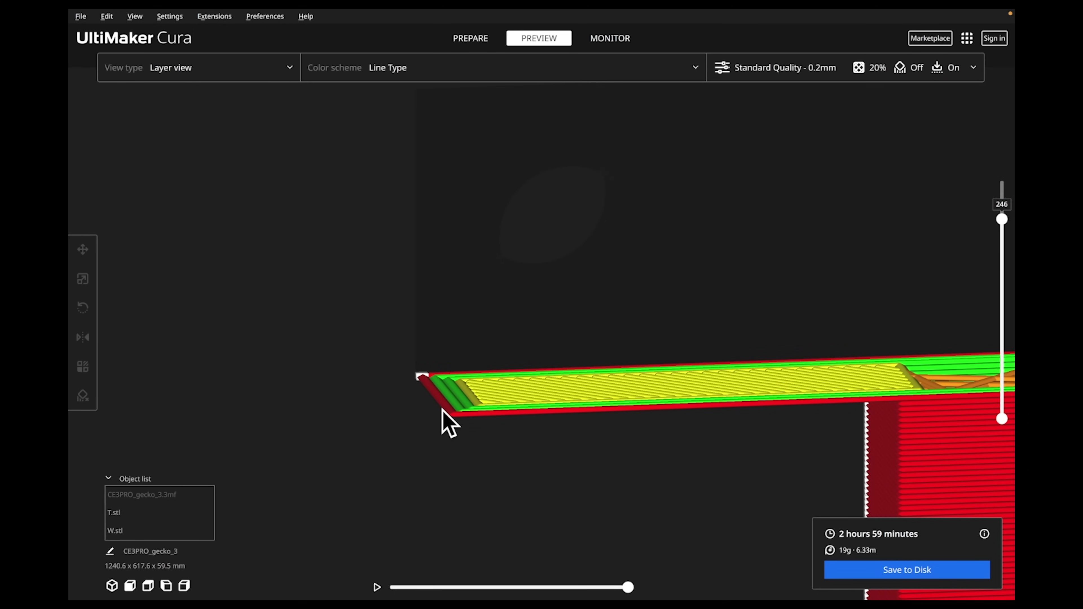
middle_drag(817, 454, 803, 436)
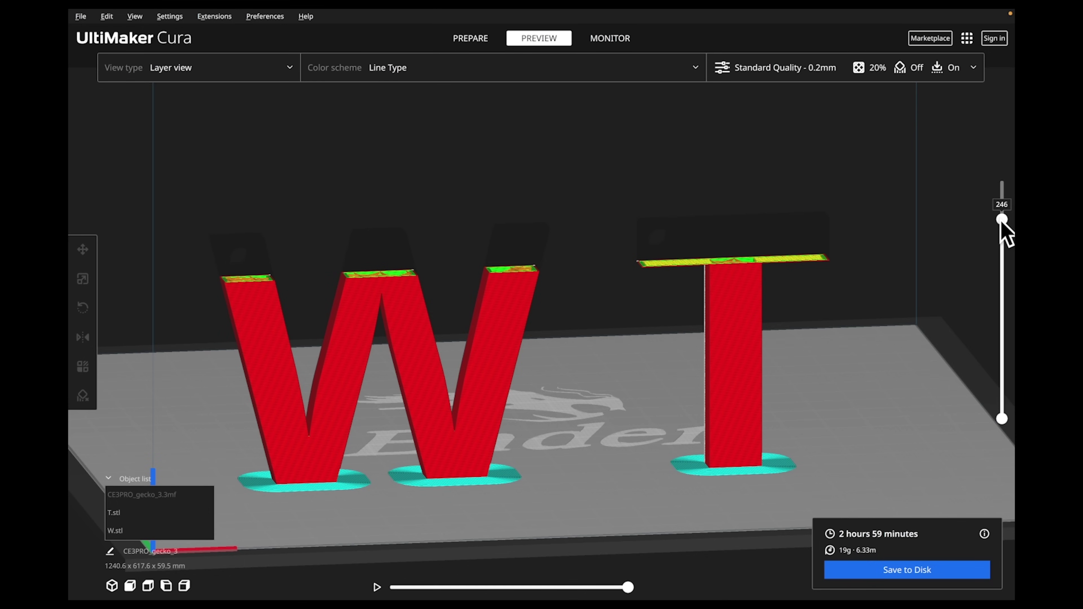
Show all 297 layers and inspect the letters' holes and overhangs from below and above.
drag(1002, 219, 938, 189)
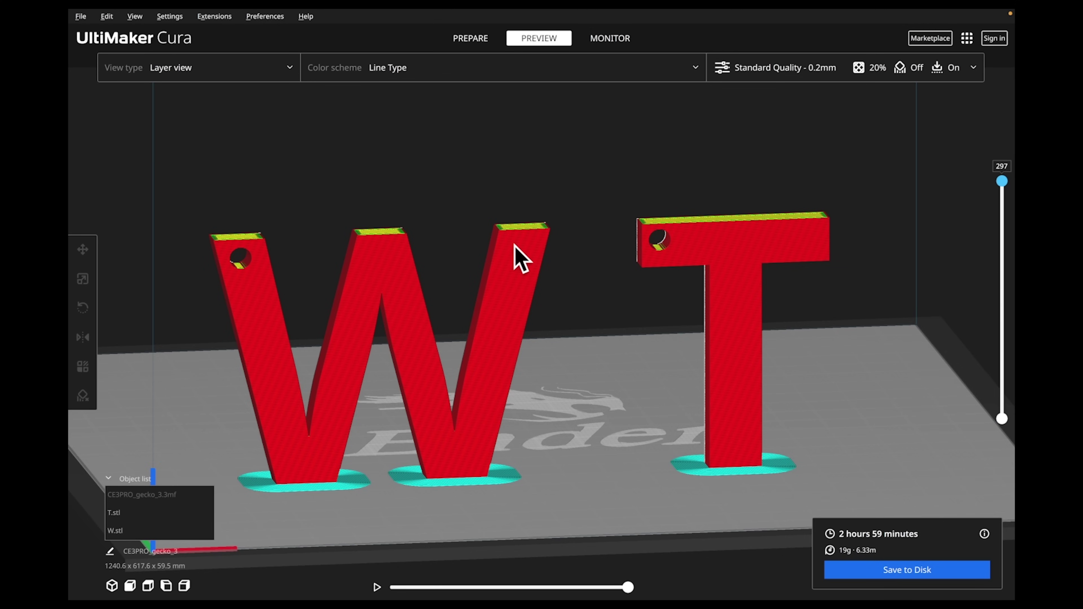
right_drag(321, 318, 312, 278)
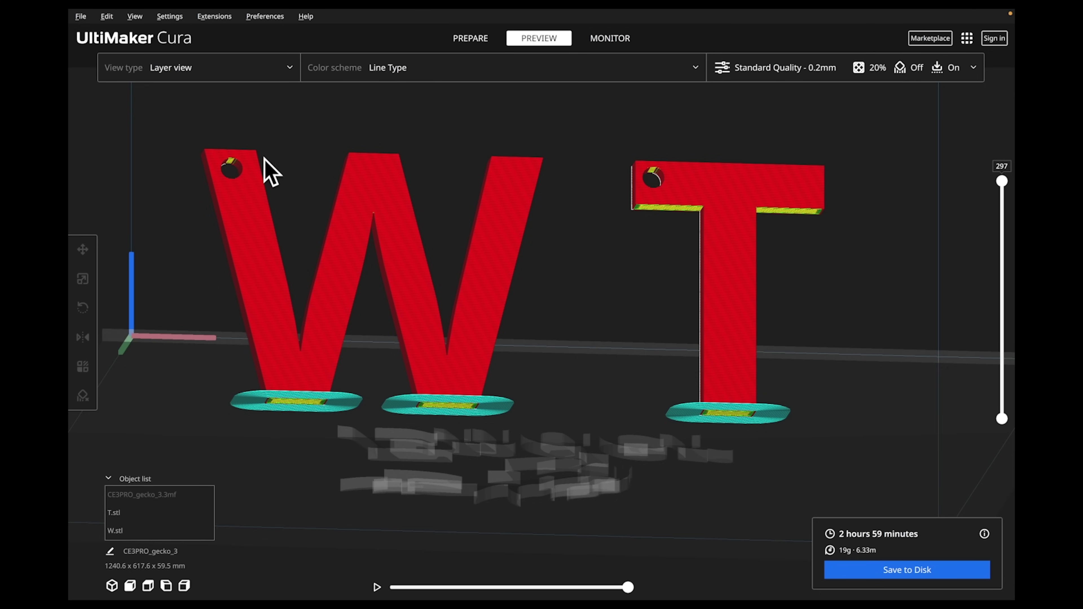
right_drag(271, 182, 373, 223)
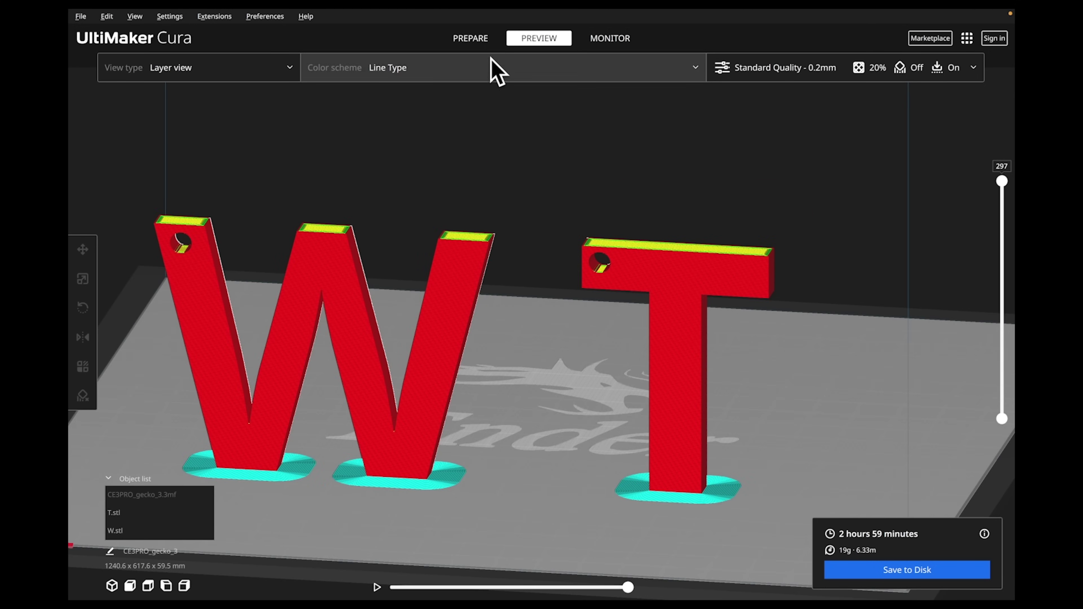
Enable support for the W and T letters, set the support type to Normal, and slice them.
click(482, 38)
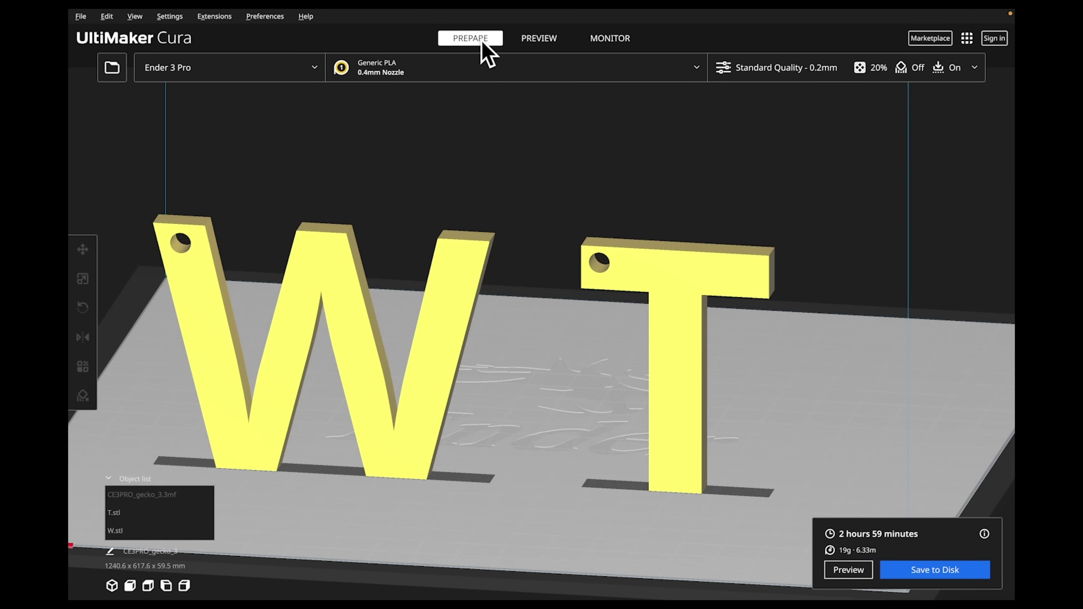
middle_drag(517, 425, 531, 410)
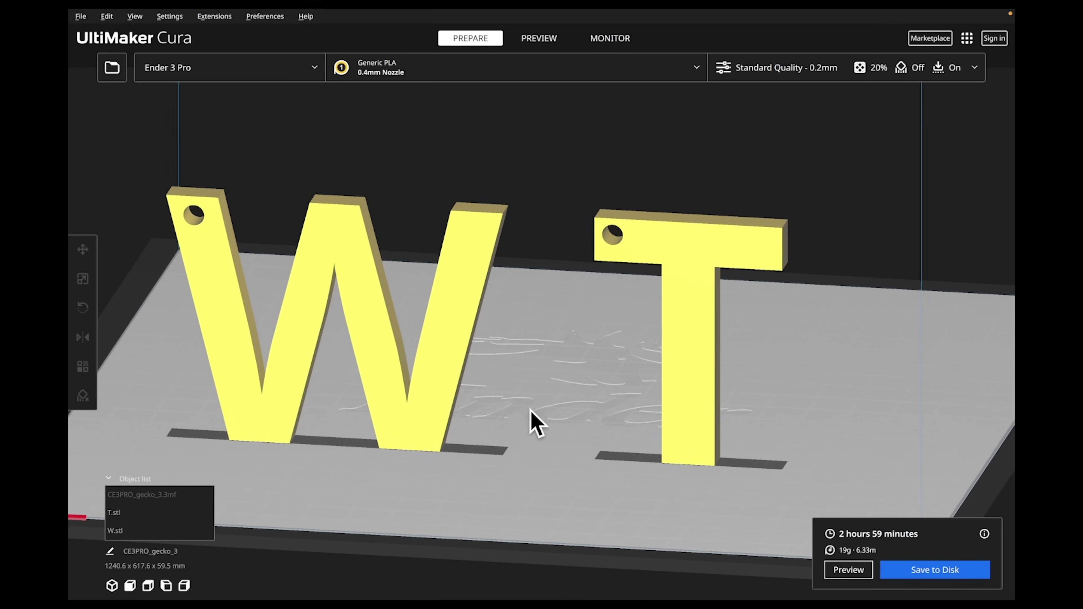
click(820, 71)
click(839, 289)
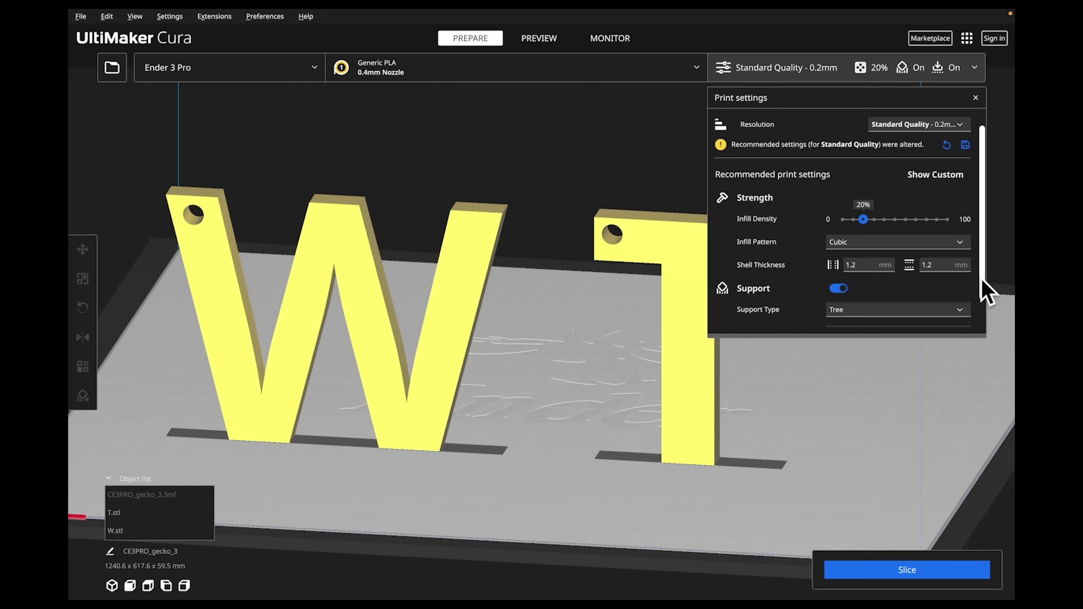
drag(984, 295, 984, 314)
click(923, 282)
click(857, 295)
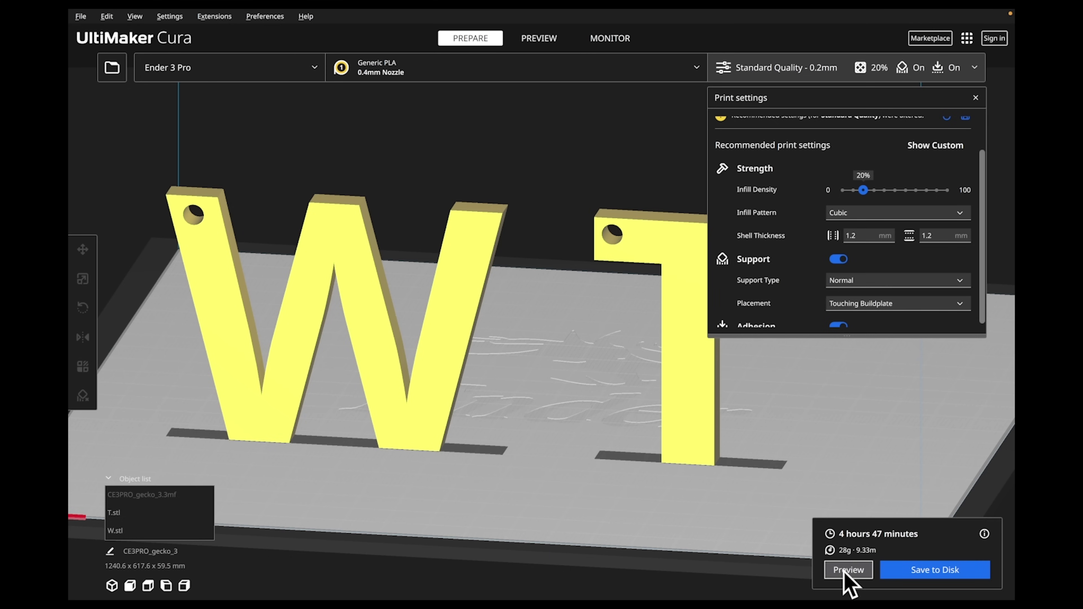
Show the layer preview and inspect the Normal supports around the T and W letters.
click(846, 571)
middle_drag(595, 500, 466, 501)
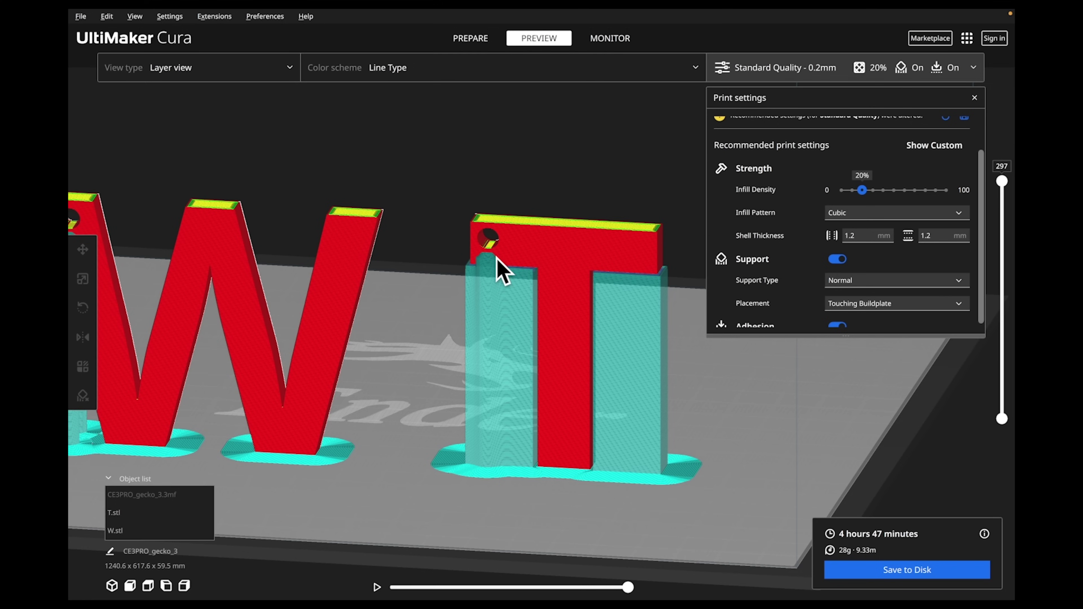
middle_drag(375, 431, 390, 420)
right_drag(392, 422, 363, 394)
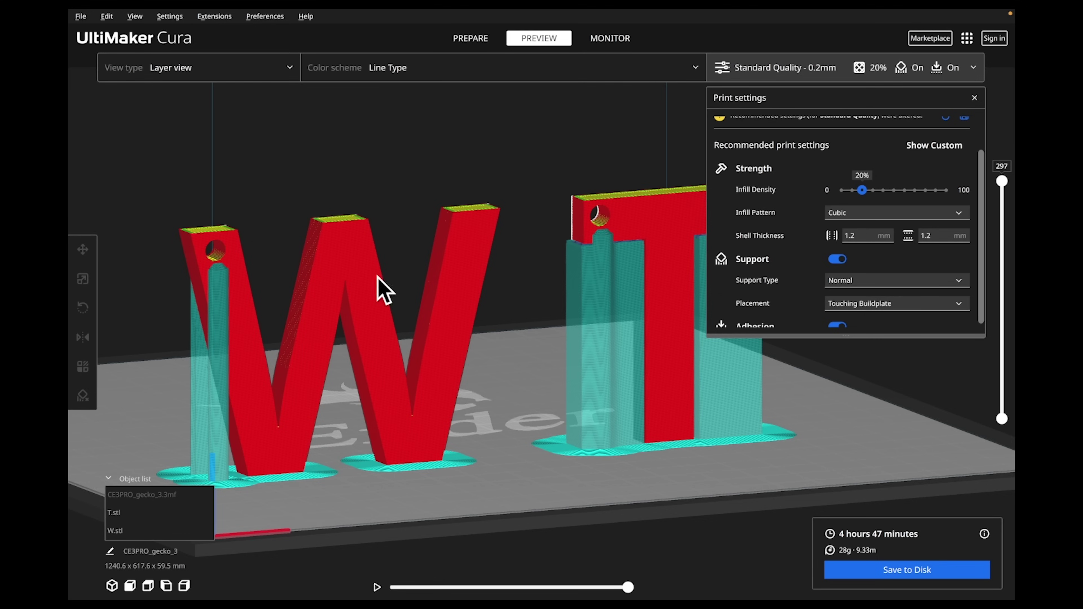
Examine from the front the gap between the supports and the T's crossbar, and the area around its hole.
click(131, 586)
scroll(593, 358, up, 8)
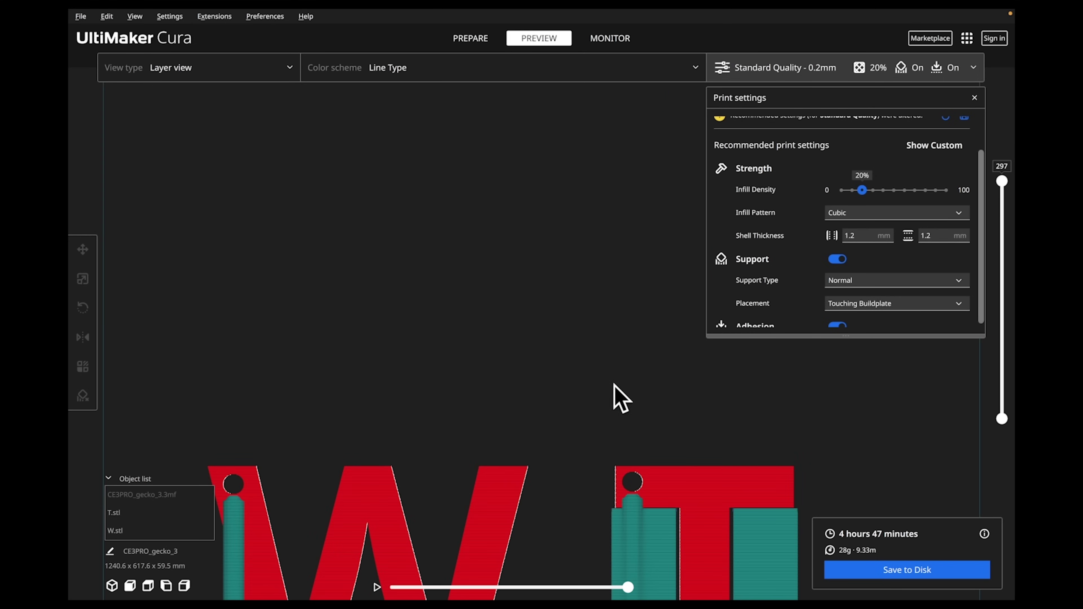
scroll(453, 290, up, 6)
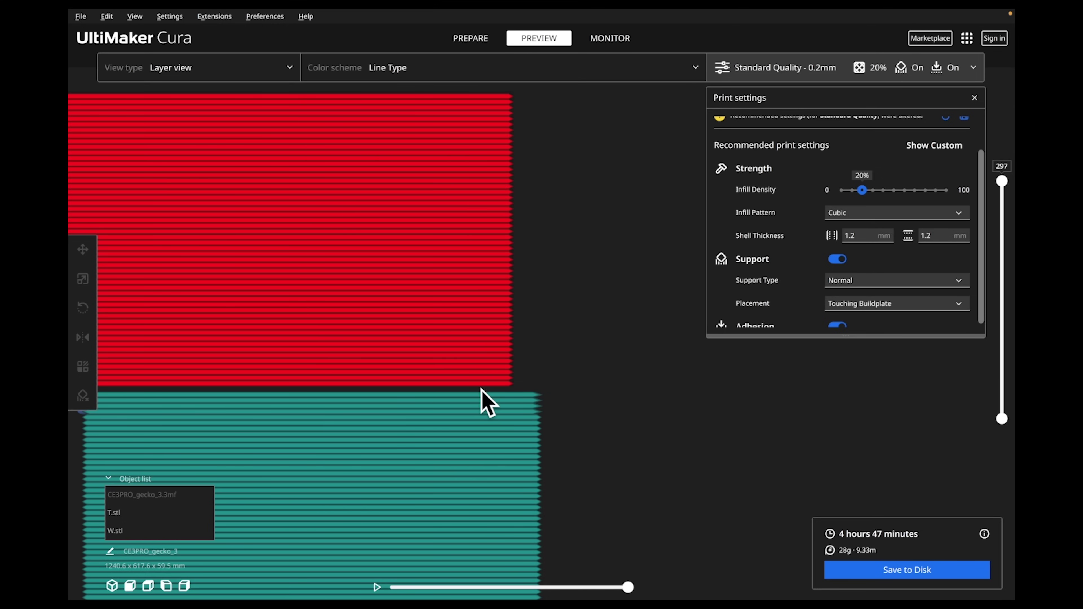
scroll(273, 411, up, 5)
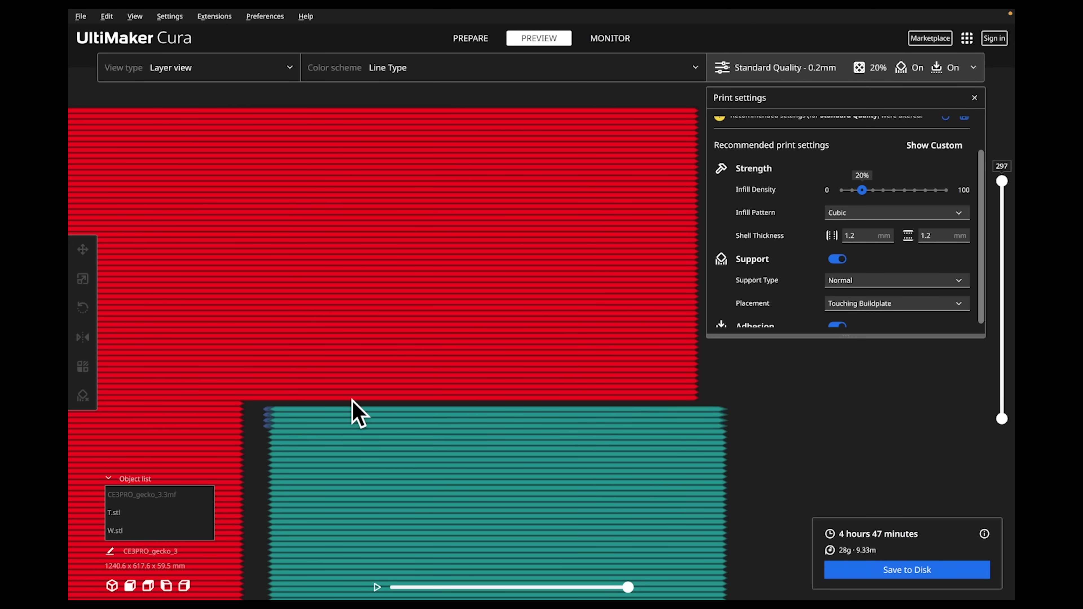
scroll(179, 278, down, 5)
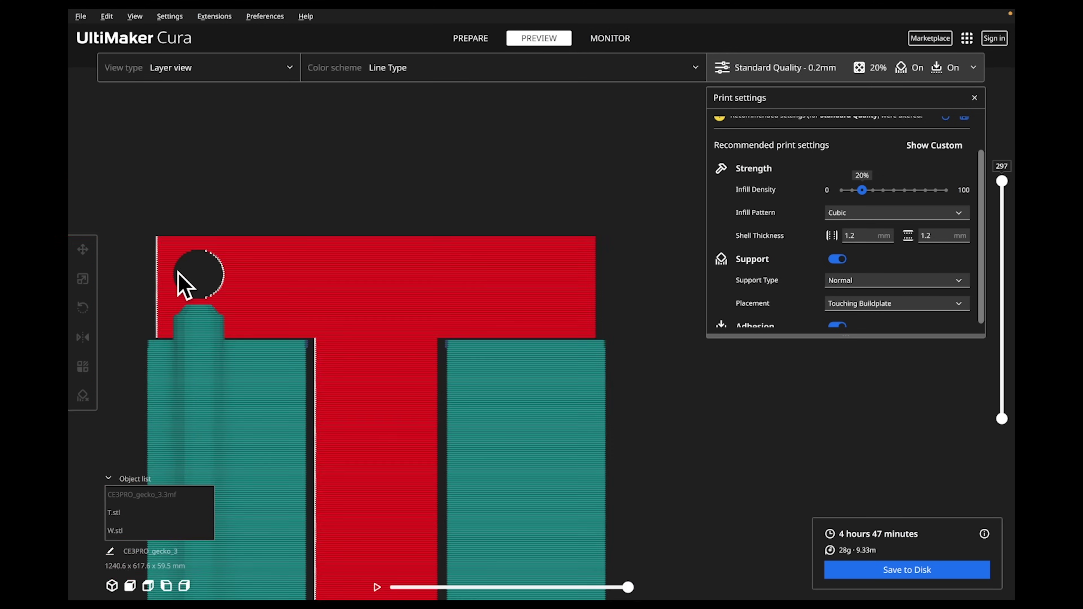
scroll(275, 282, down, 3)
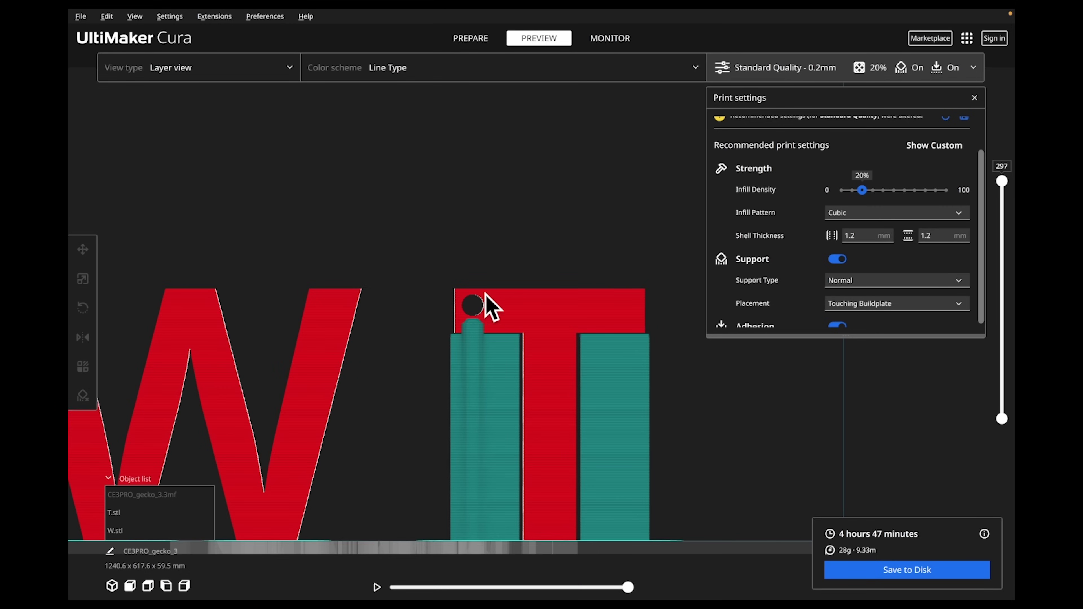
scroll(464, 311, up, 2)
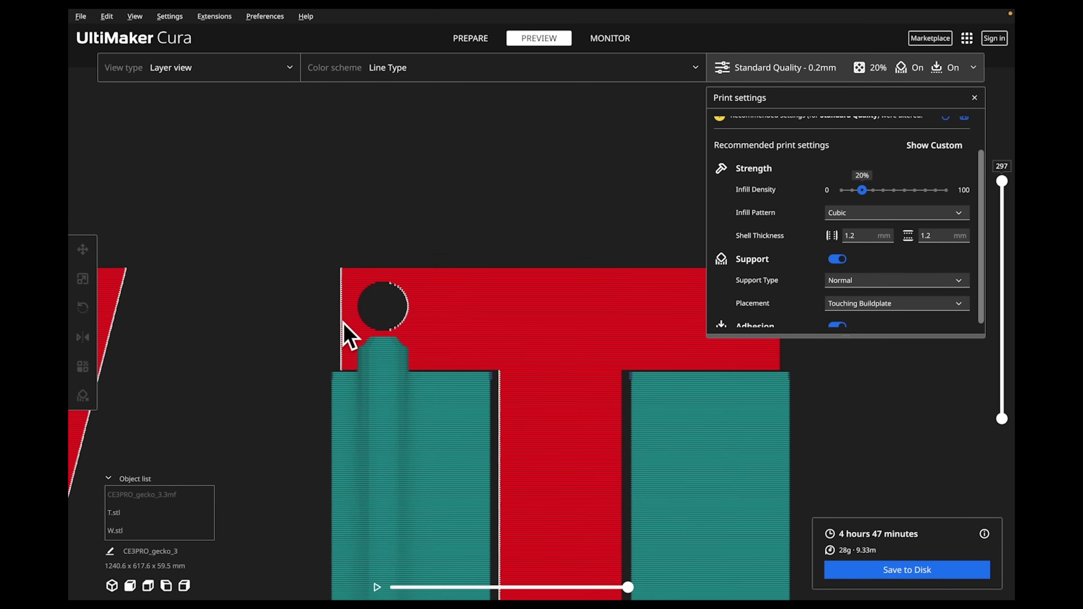
Try the support placement Everywhere, reslice, and inspect the support inside the T's hole.
click(872, 304)
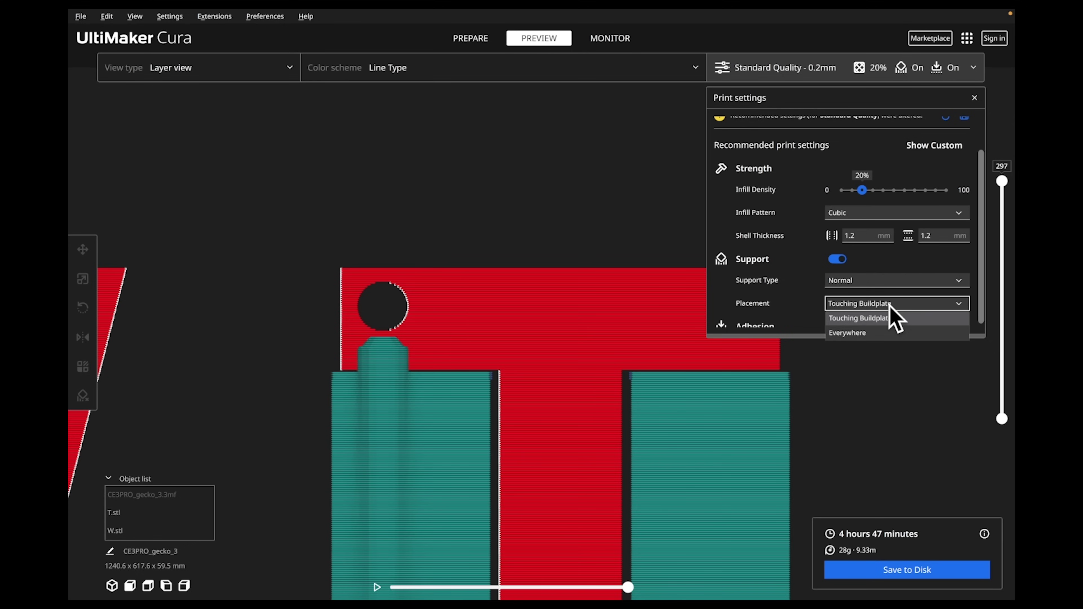
click(851, 334)
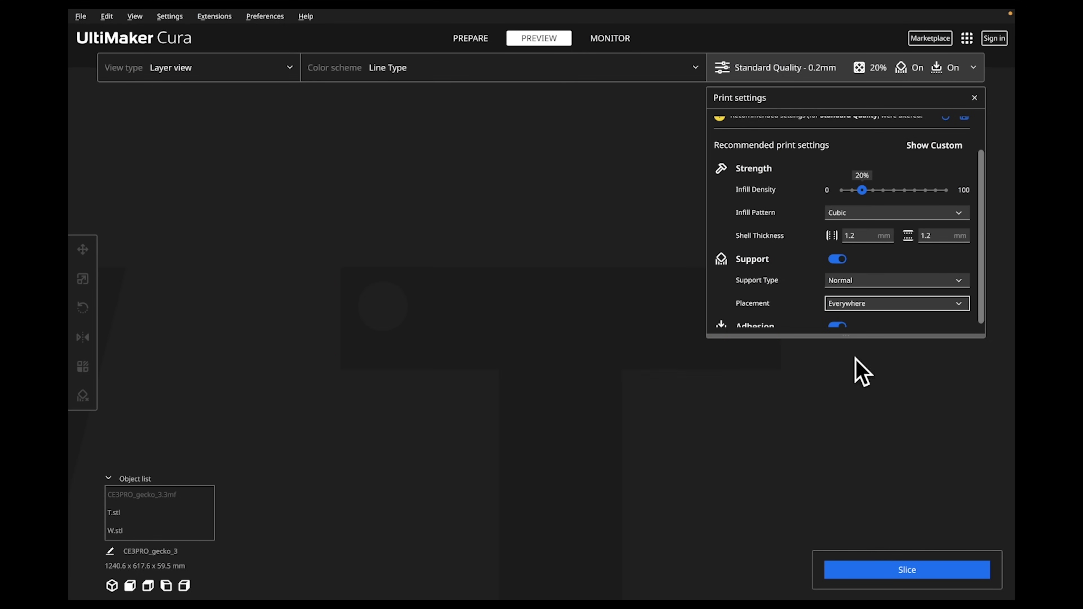
click(878, 548)
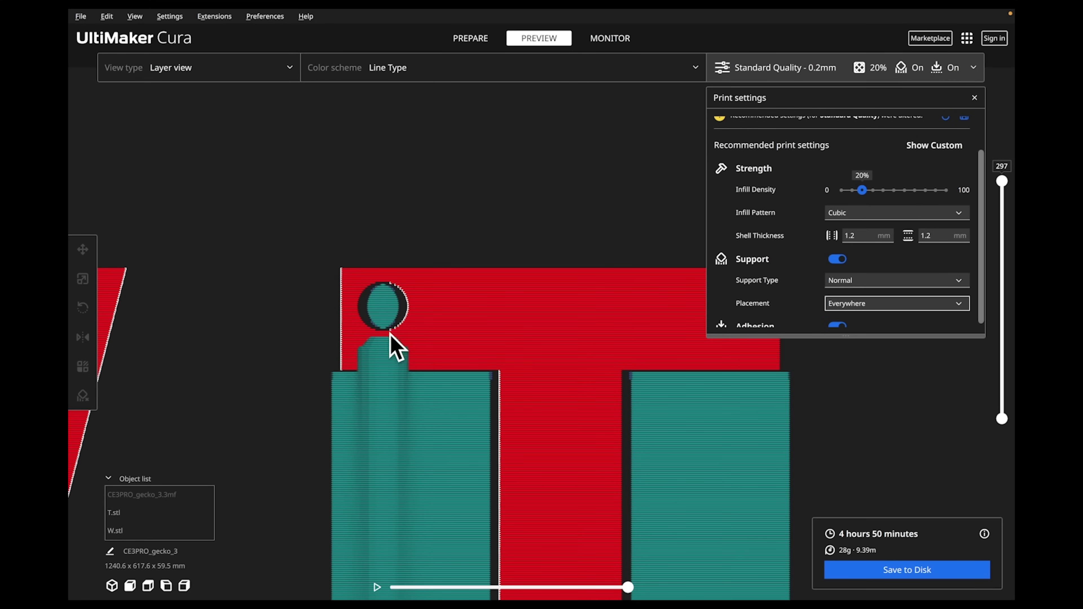
right_drag(285, 315, 295, 329)
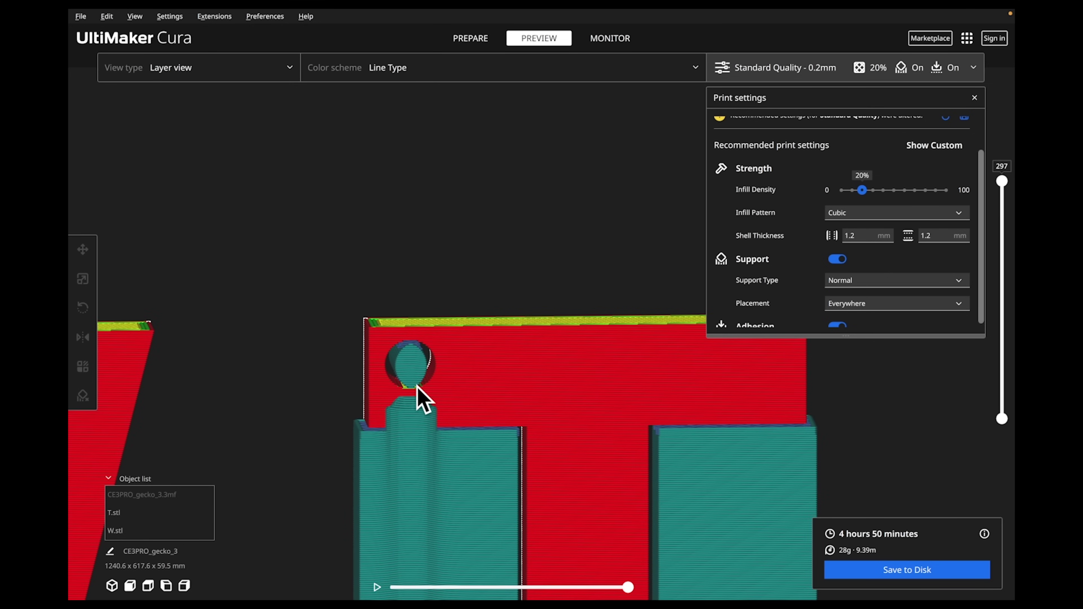
mouse_move(1002, 182)
mouse_down()
mouse_move(1005, 212)
mouse_move(1005, 194)
mouse_up()
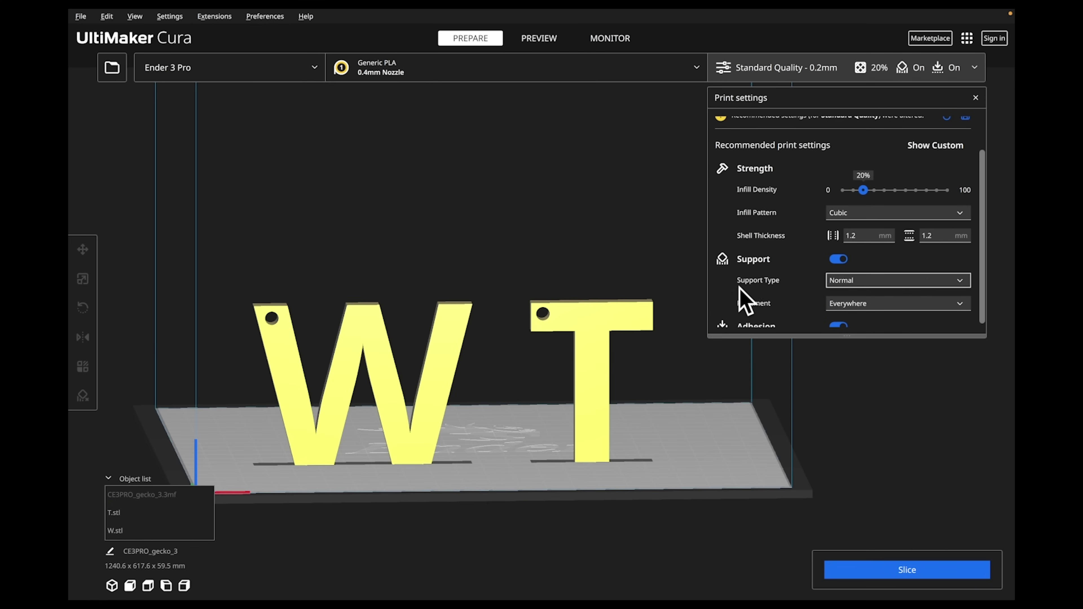
Set the support type to Tree and the placement to Touching Buildplate, and slice the letters.
click(938, 280)
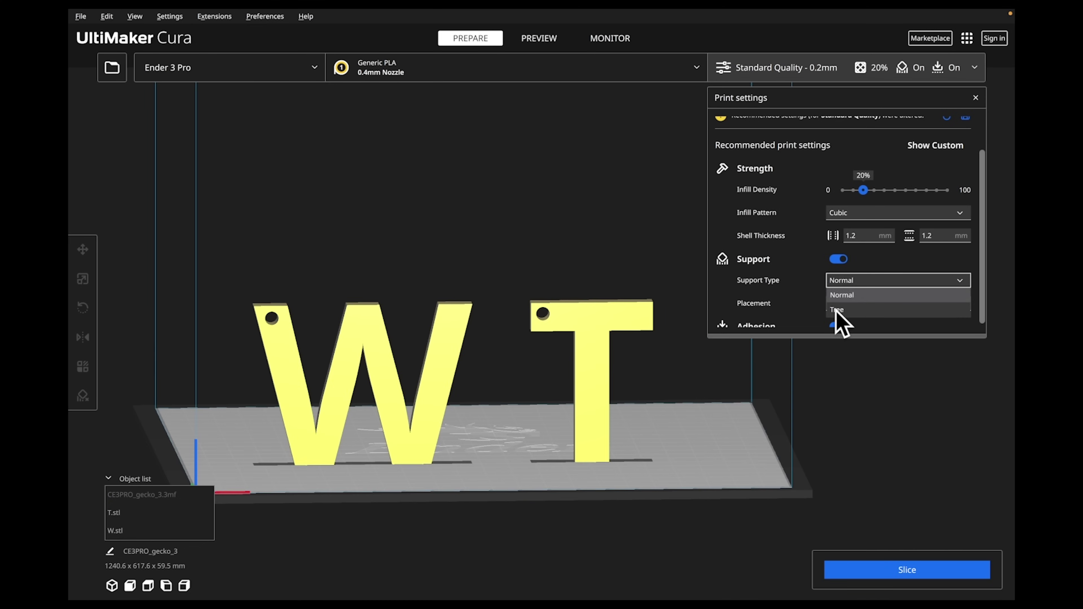
click(845, 310)
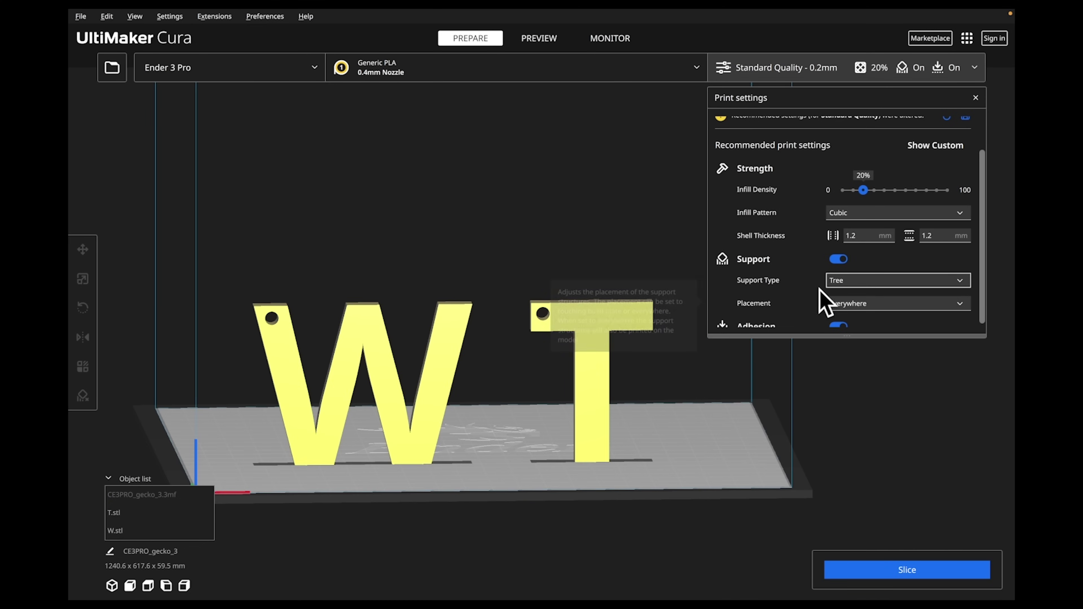
click(889, 305)
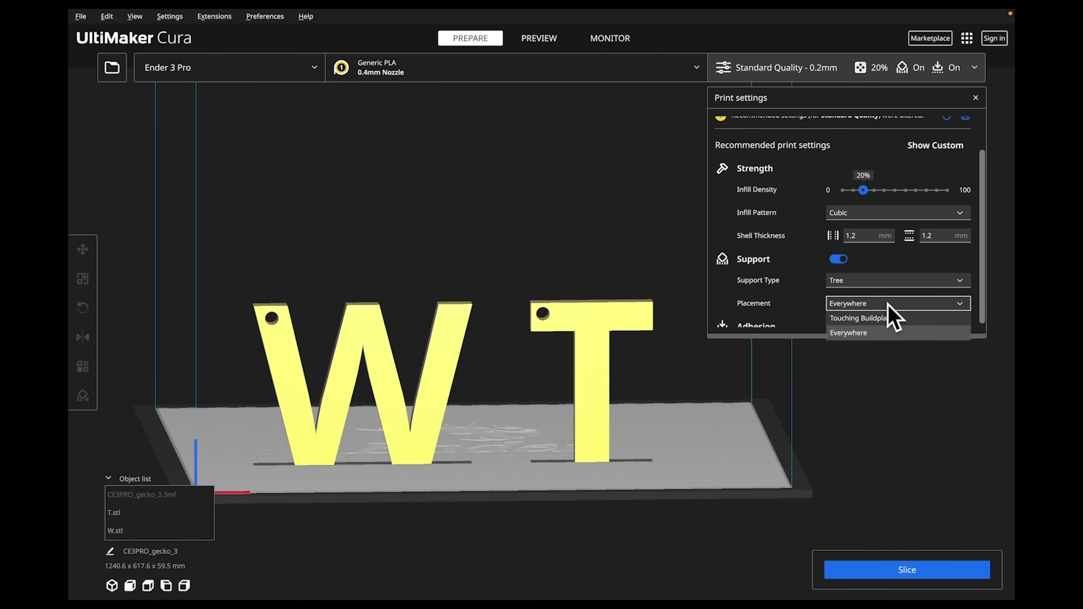
click(879, 318)
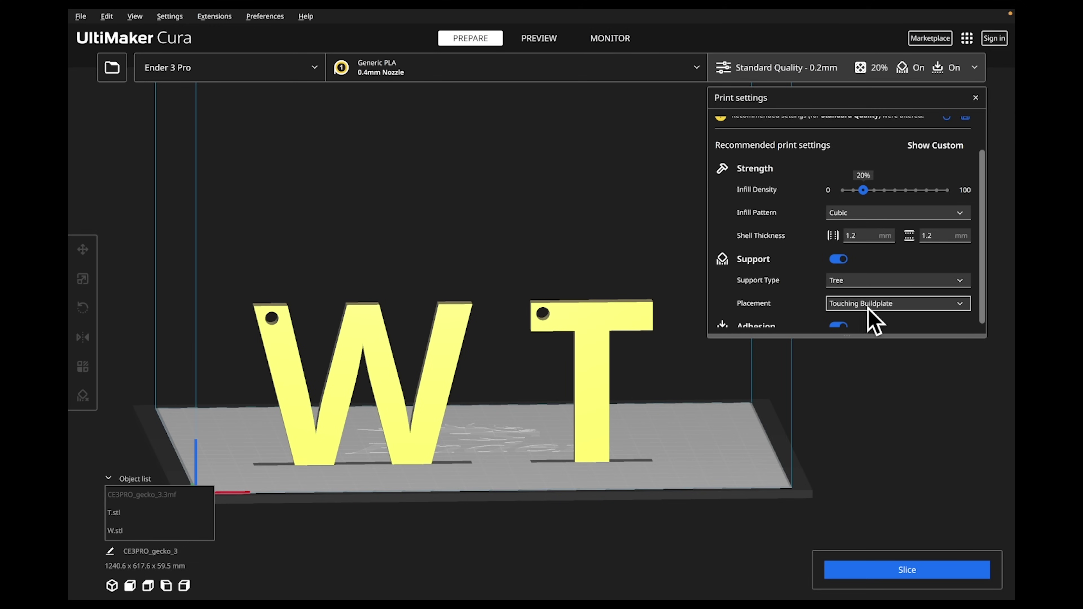
click(893, 574)
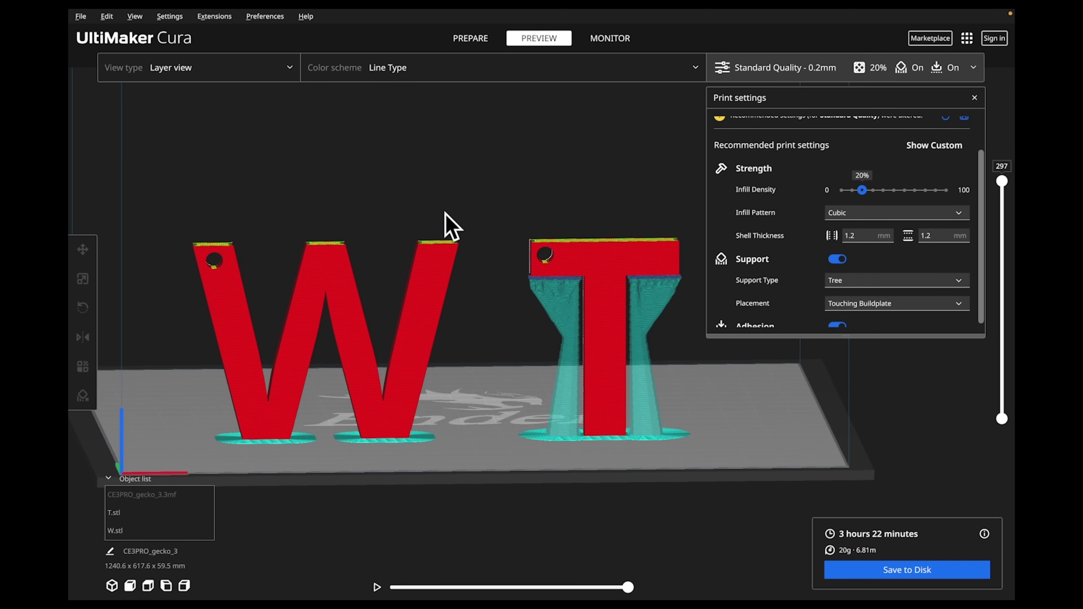
Inspect the tree supports beneath the T's crossbar in the layer preview, up close and from the front.
scroll(550, 316, down, 2)
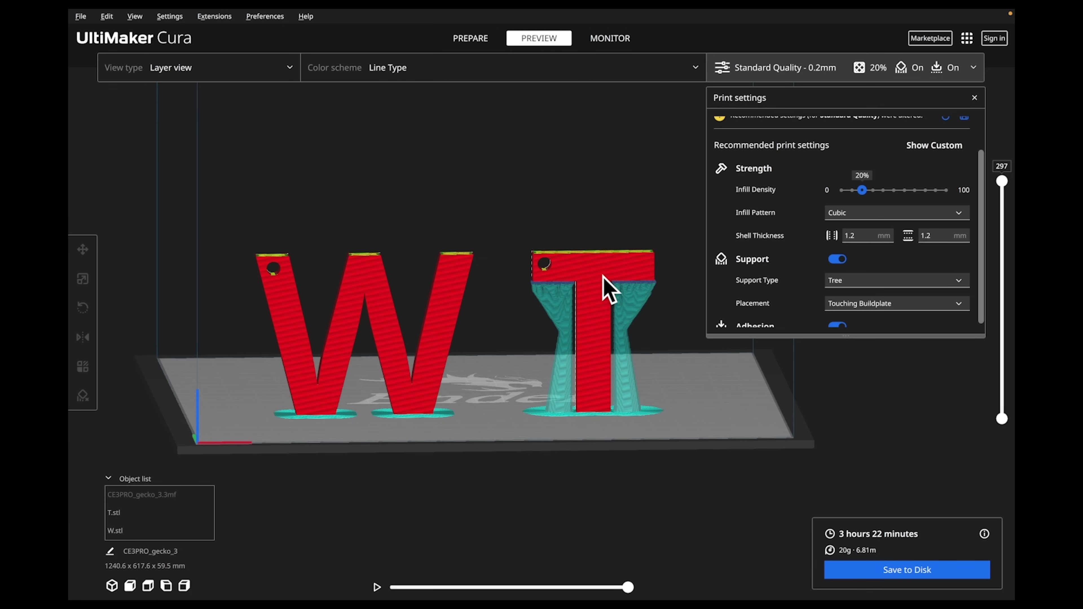
scroll(537, 309, up, 3)
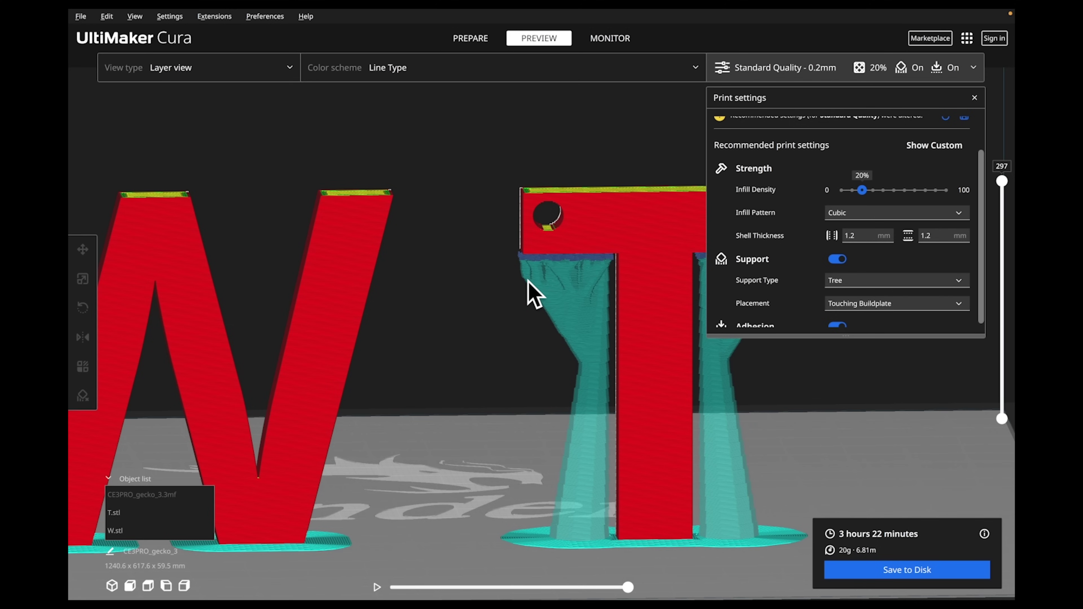
scroll(540, 550, up, 3)
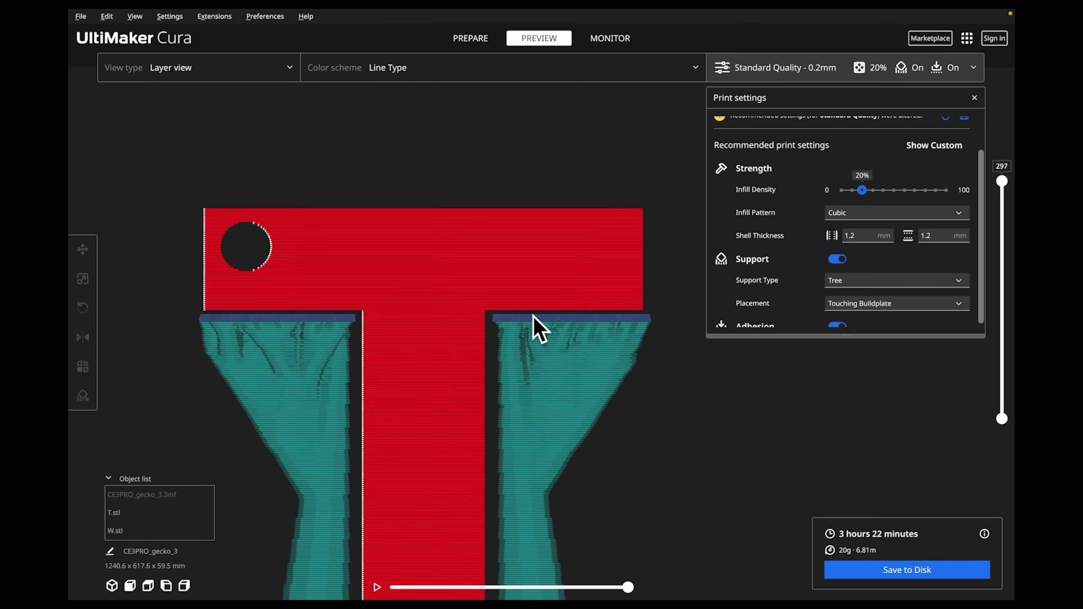
Try the Everywhere placement for the tree supports, reslice, and inspect the supports inside the holes of the W and T.
scroll(660, 328, down, 5)
click(888, 304)
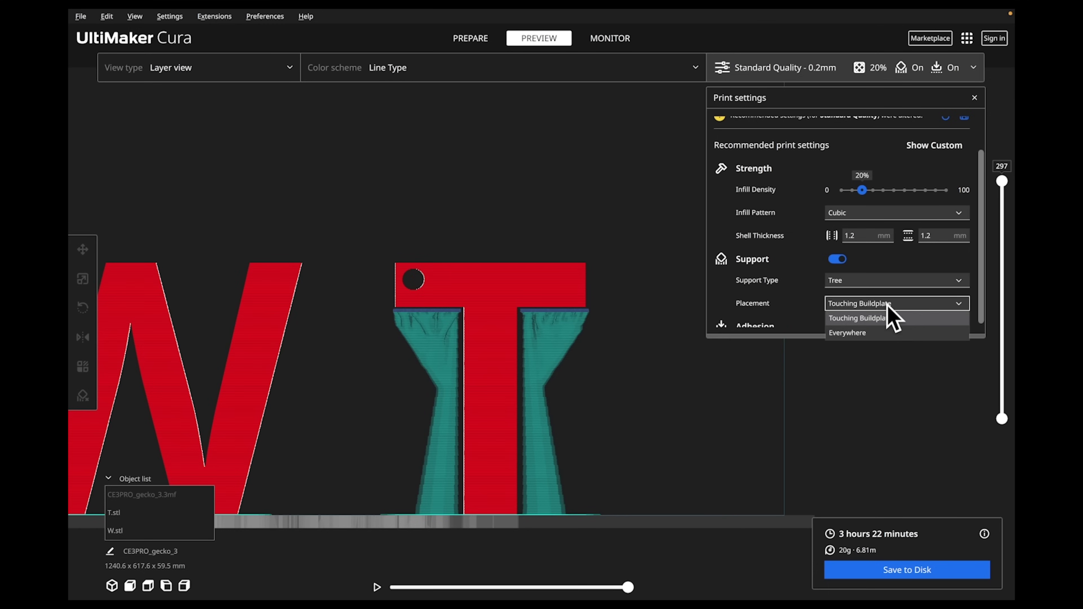
click(847, 332)
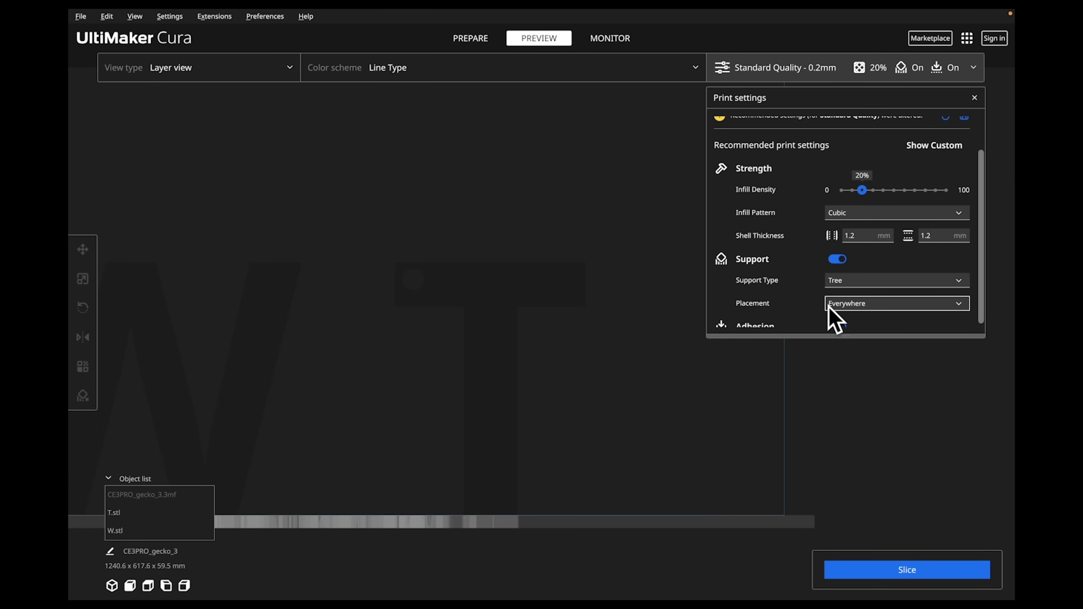
click(879, 570)
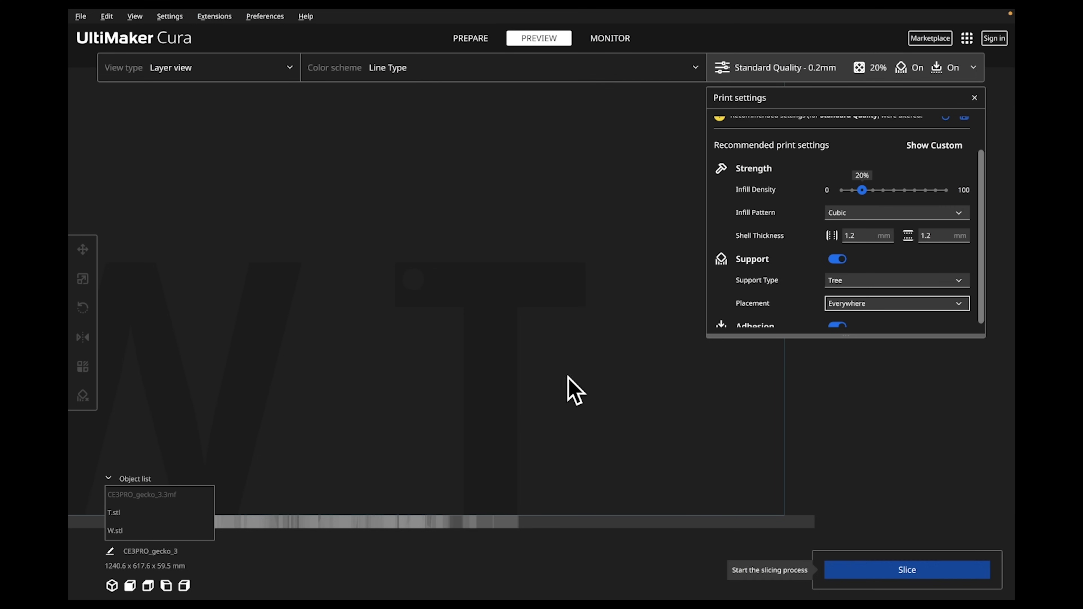
scroll(526, 247, up, 4)
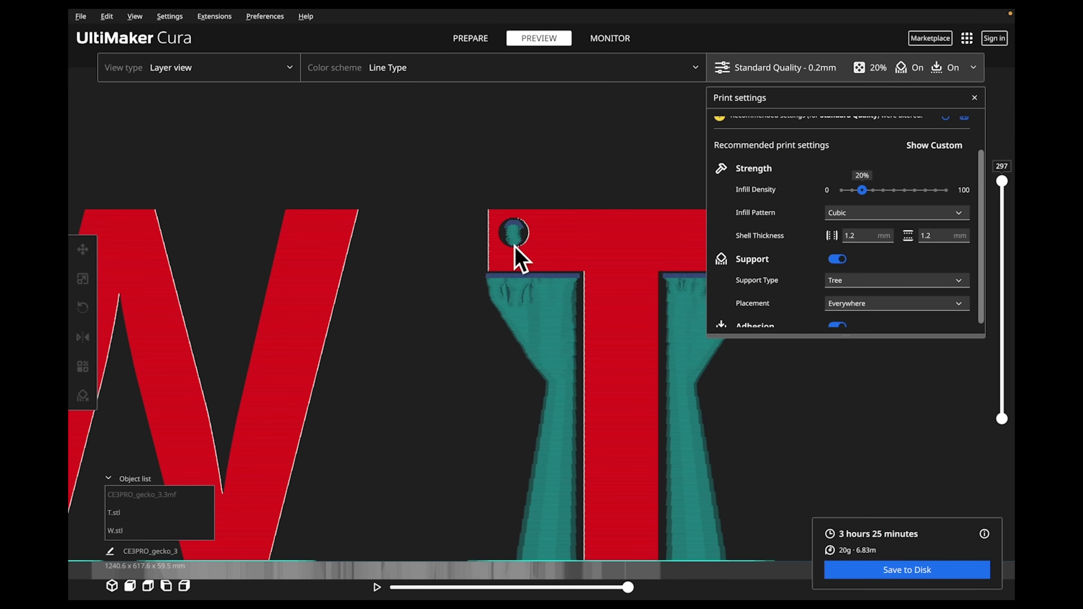
middle_drag(416, 288, 481, 282)
scroll(494, 284, down, 3)
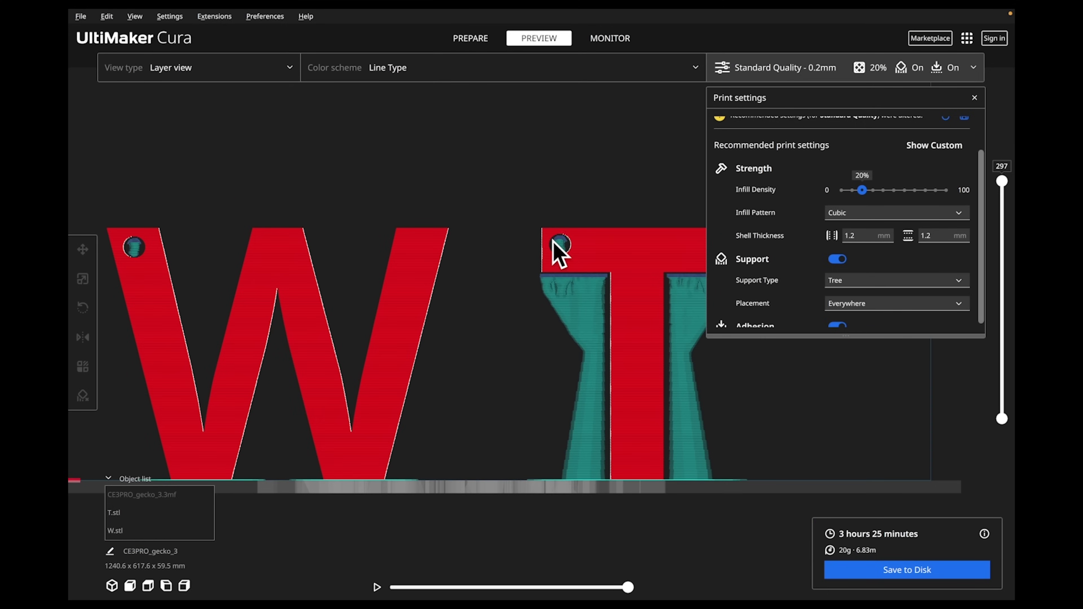
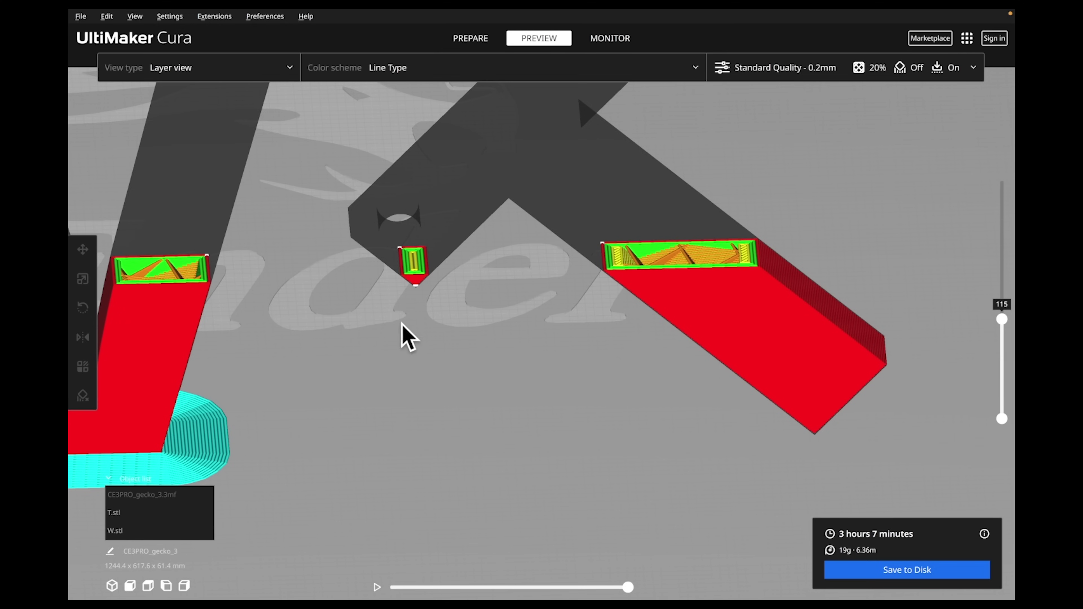
Examine the tilted T without supports around its hole in the layer preview, at layers 171 and 154.
drag(1002, 318, 1003, 270)
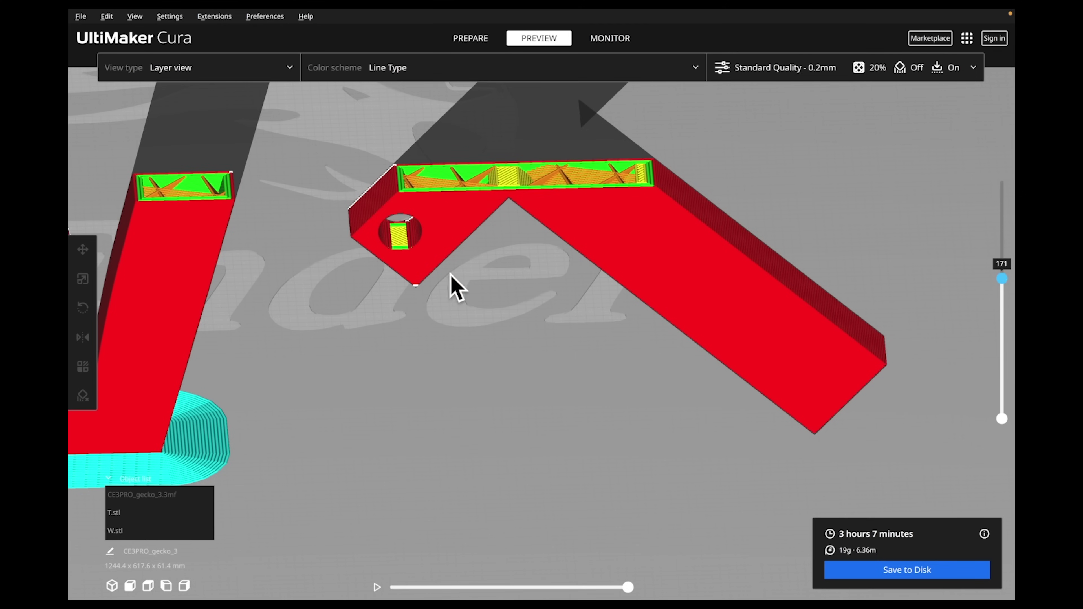
drag(1002, 282, 998, 303)
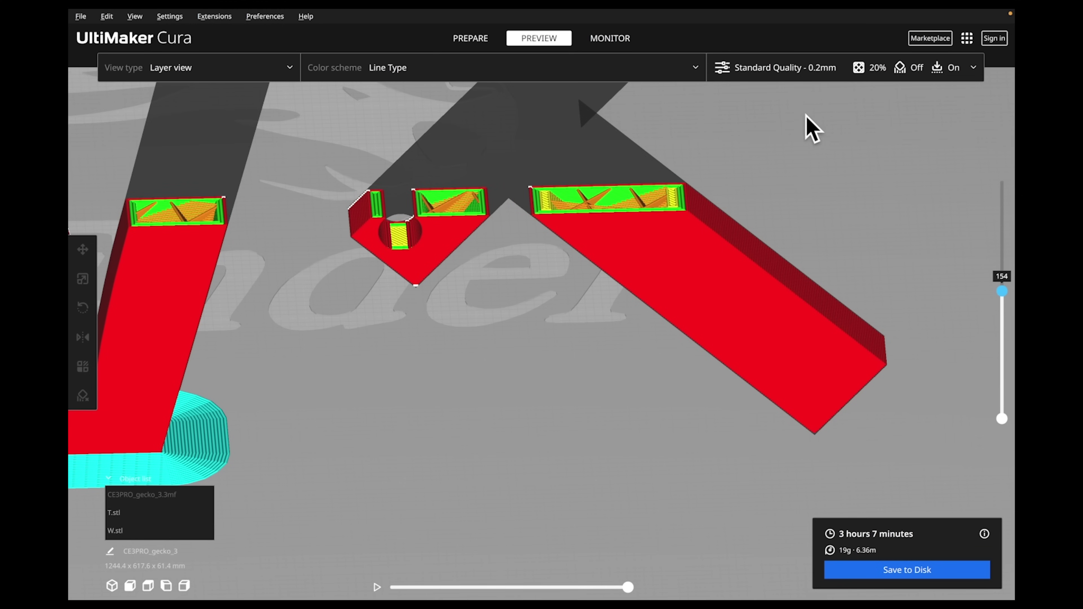
Enable tree supports for the letters and set their placement to Touching Buildplate.
click(797, 71)
click(842, 289)
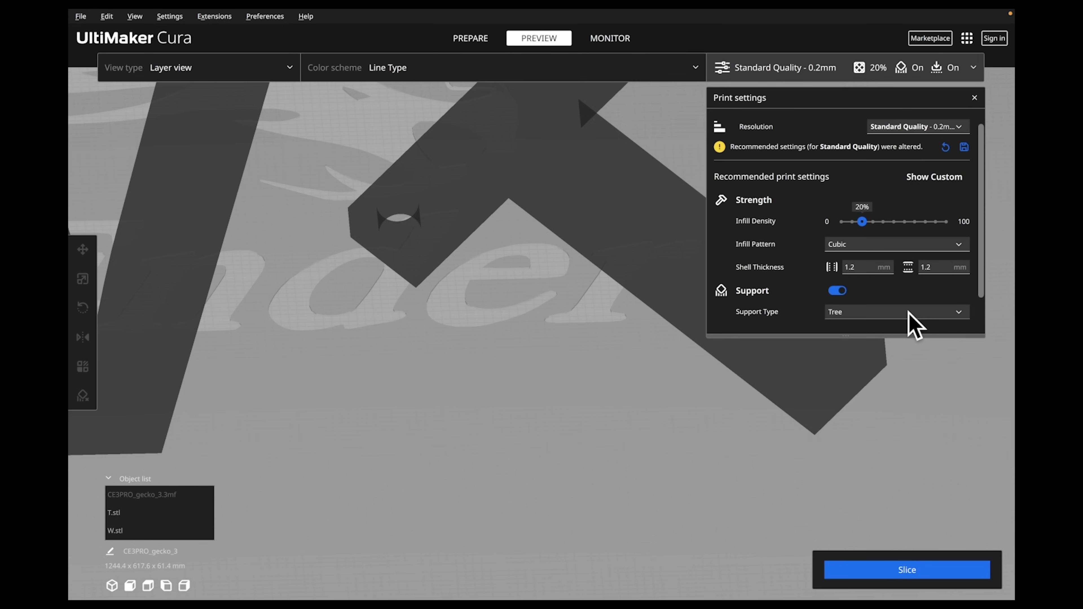
scroll(895, 312, down, 1)
scroll(892, 310, down, 2)
click(889, 306)
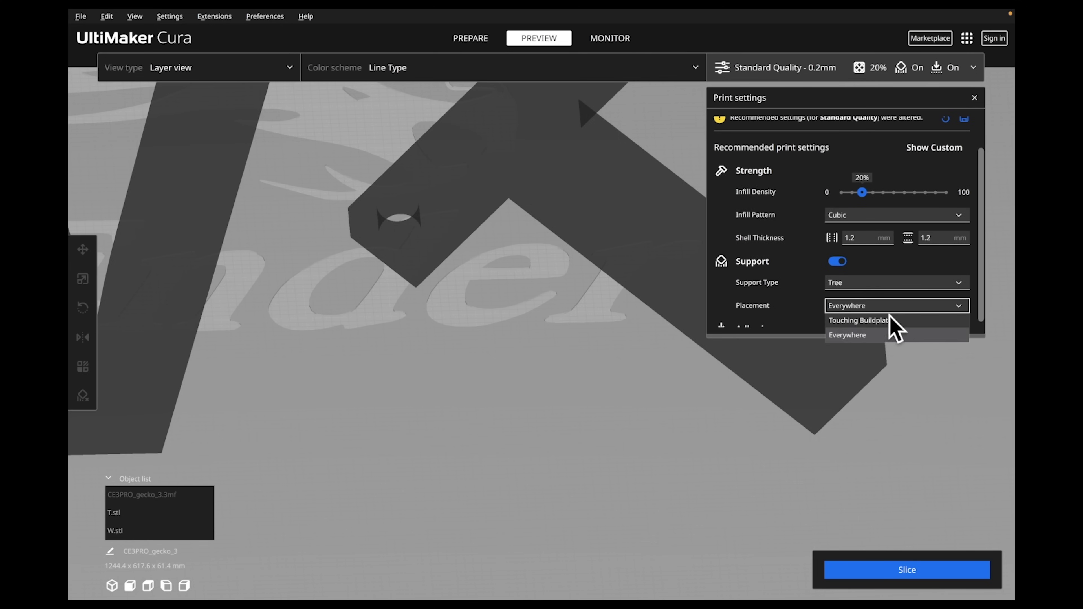
click(857, 321)
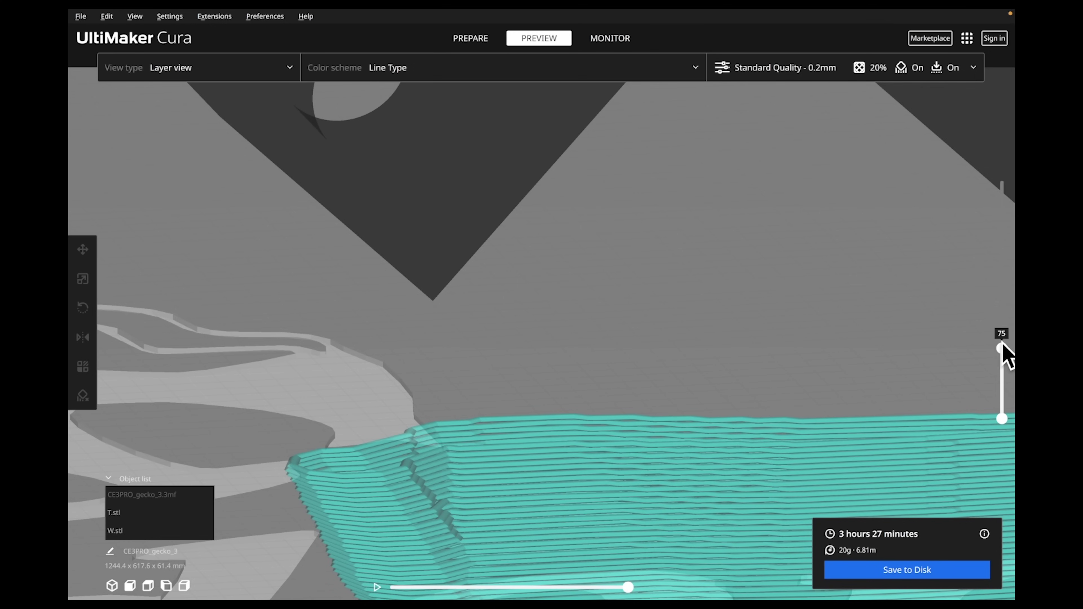
Step up through the layers from 75 to 194 to examine the tree supports around the tilted T's corner and hole.
drag(1000, 346, 996, 318)
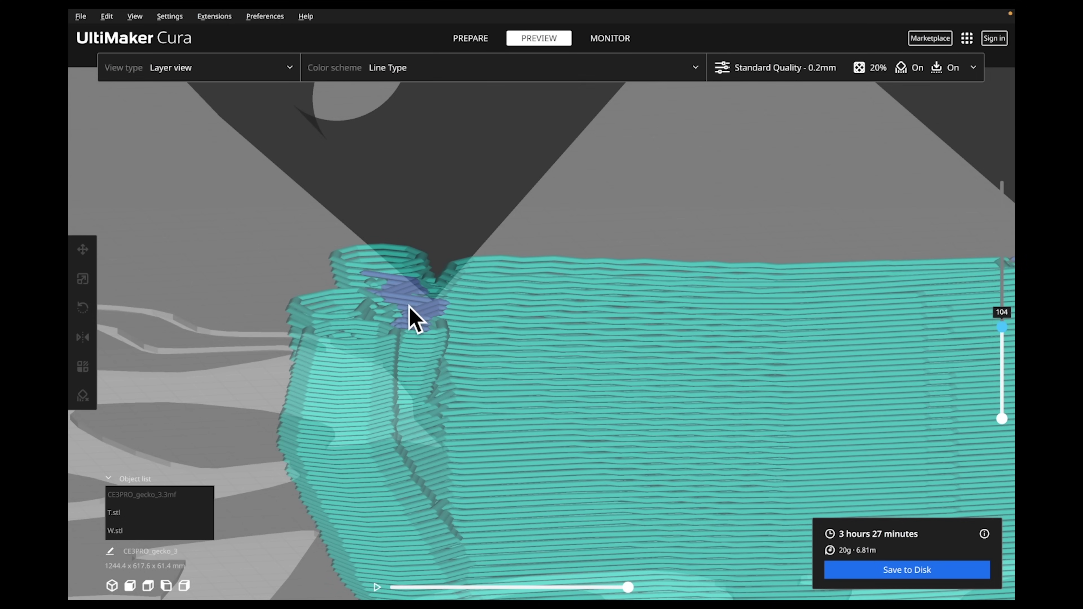
drag(999, 324, 1000, 294)
right_drag(220, 309, 251, 331)
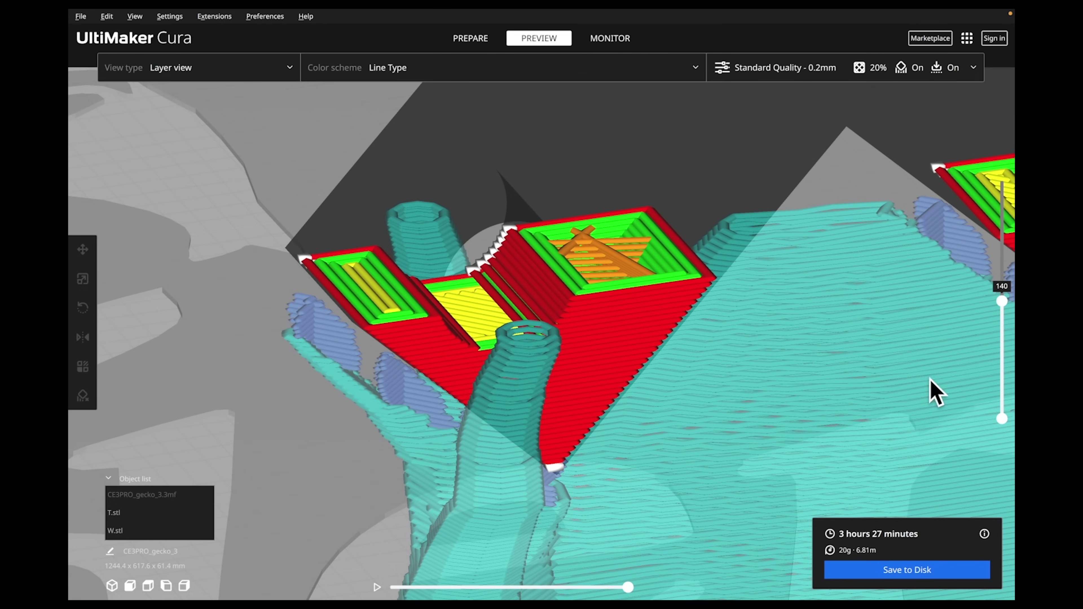
mouse_move(1000, 300)
mouse_down()
mouse_move(1000, 284)
mouse_move(1001, 293)
mouse_up()
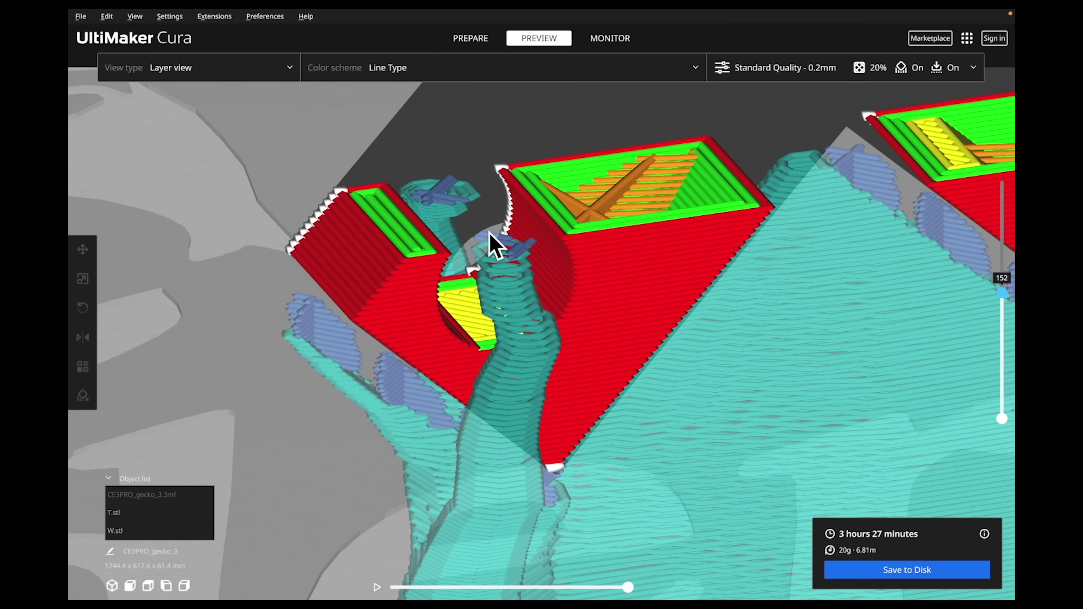
drag(1003, 288, 999, 257)
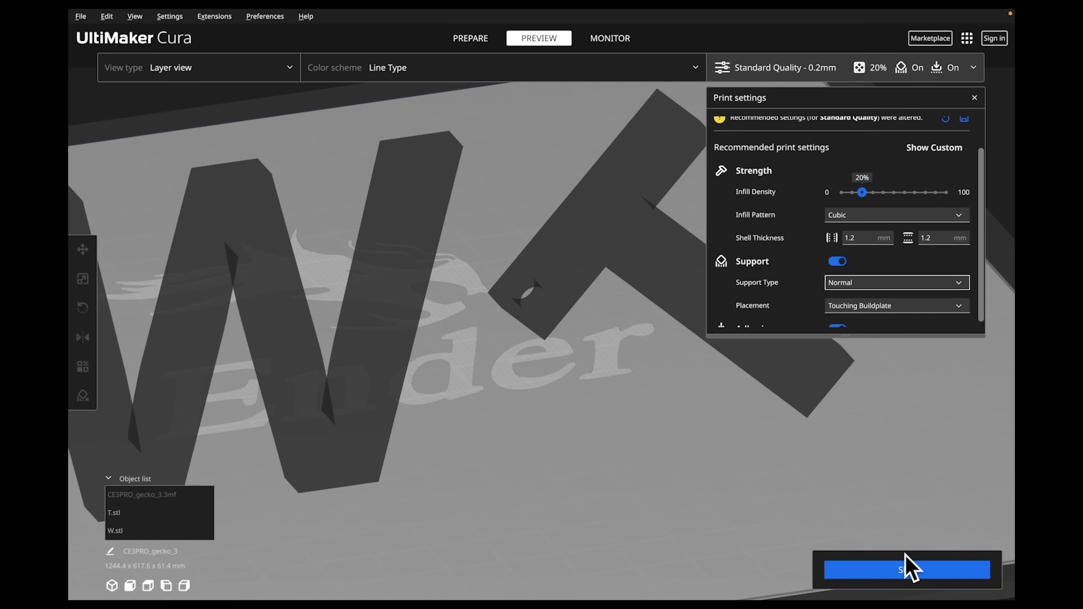
Reslice the letters with Normal supports touching the buildplate and inspect the supports beneath the tilted T's hole up close.
click(912, 572)
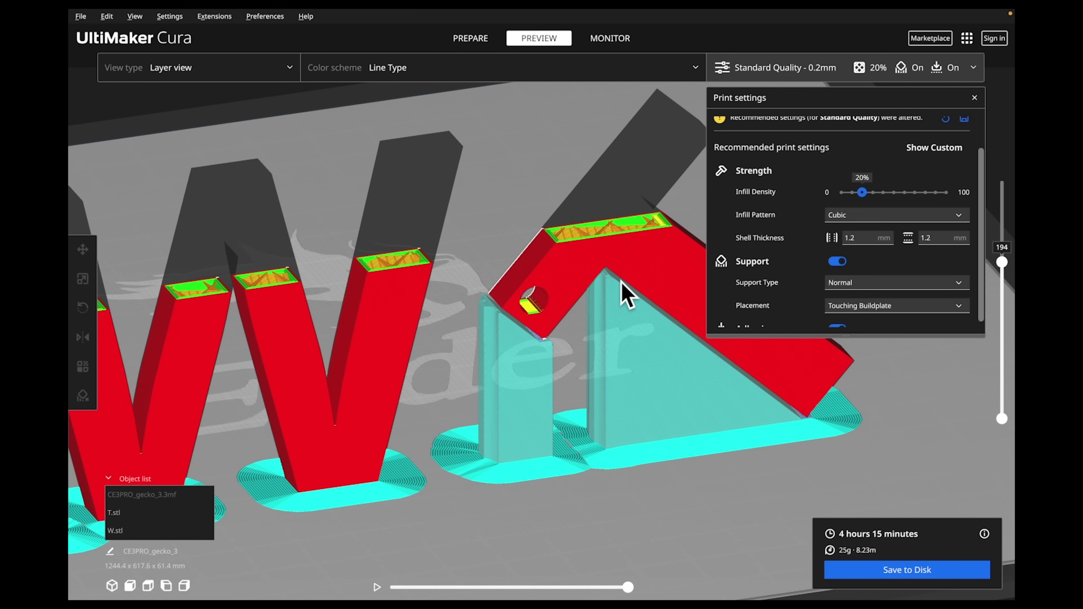
scroll(805, 395, down, 3)
scroll(525, 410, up, 8)
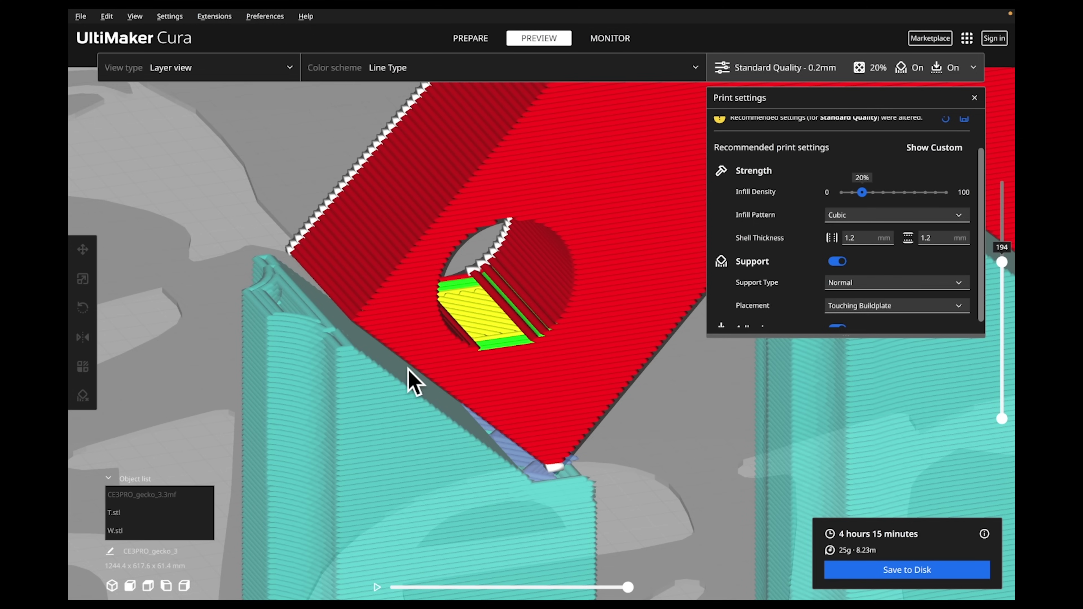
Return to the Prepare stage, slice the gecko with supports off, and show its layer preview.
click(458, 42)
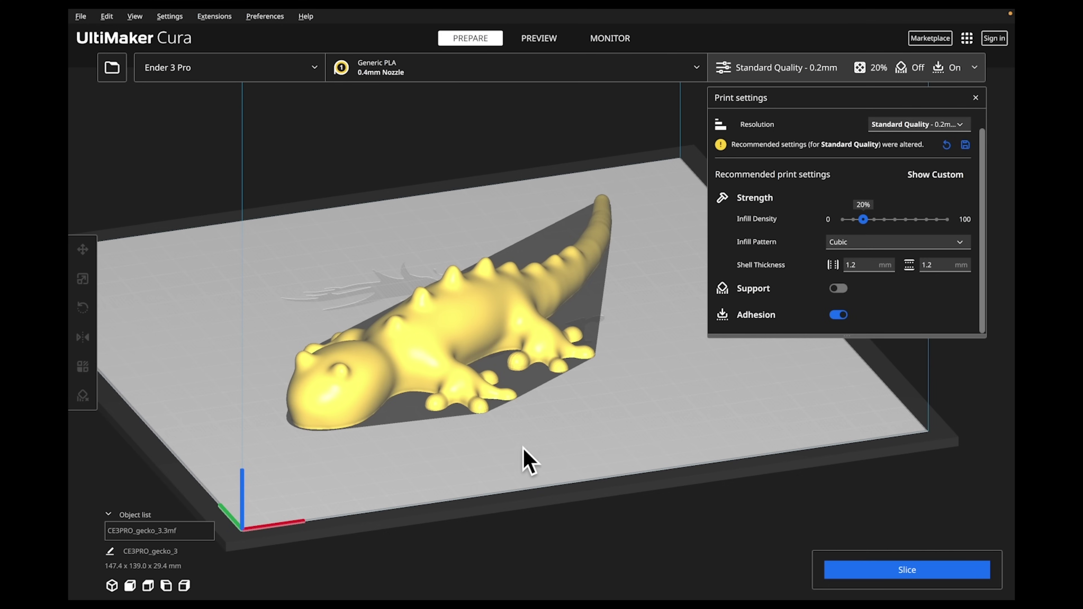
mouse_move(524, 447)
right_down()
mouse_move(659, 346)
mouse_move(697, 359)
mouse_move(752, 416)
mouse_move(737, 450)
mouse_move(483, 364)
mouse_move(459, 429)
mouse_move(498, 453)
mouse_move(549, 465)
mouse_move(708, 450)
mouse_move(537, 462)
right_up()
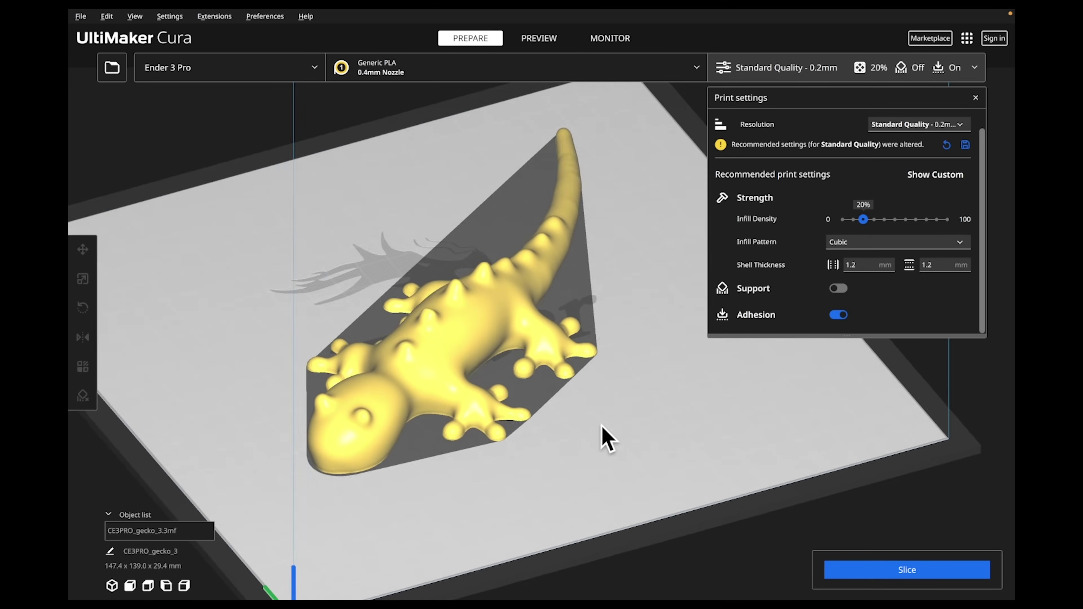
right_drag(602, 438, 515, 443)
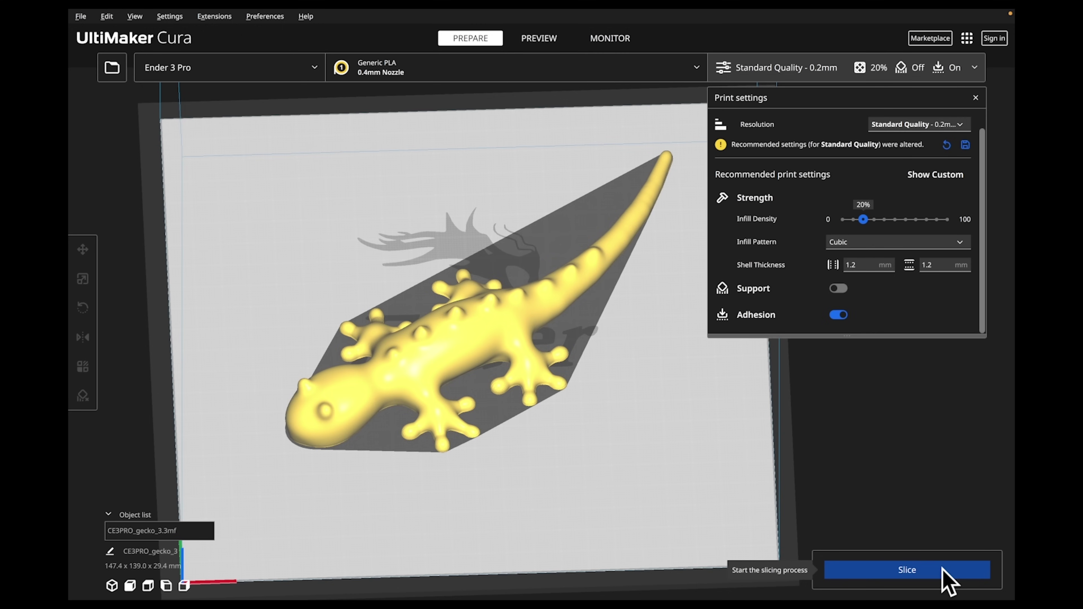
click(870, 571)
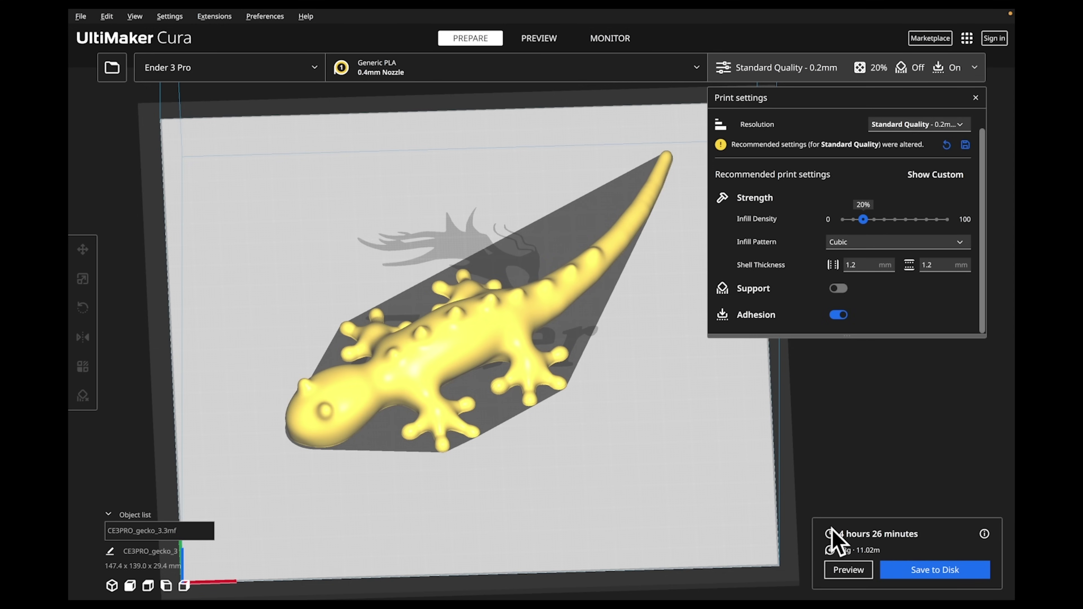
click(848, 571)
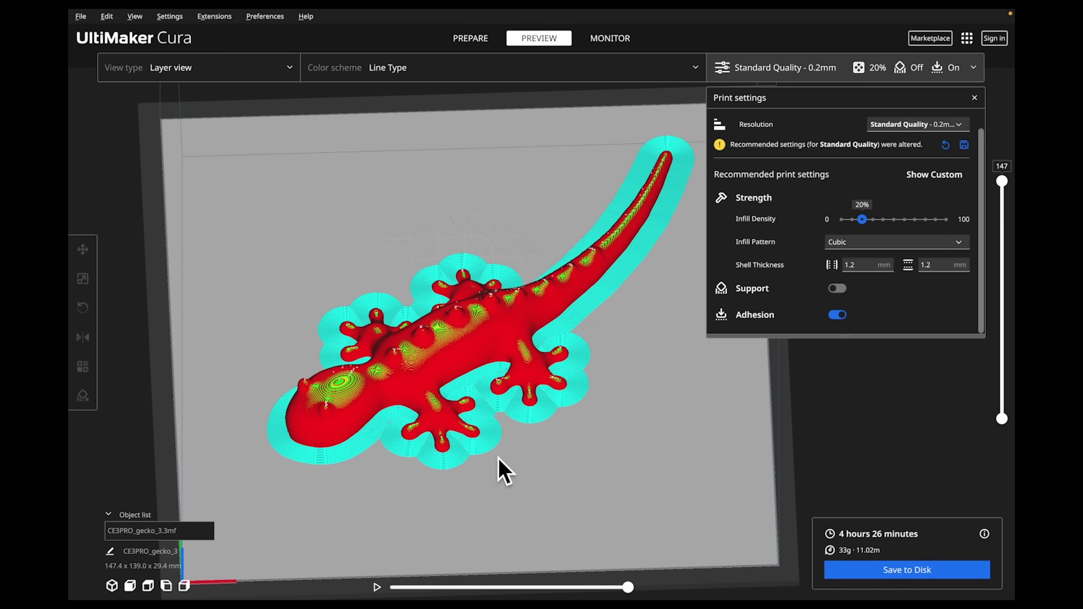
Examine the gecko's infill in the preview at layer 31 and play the nozzle path of layer 34.
click(975, 97)
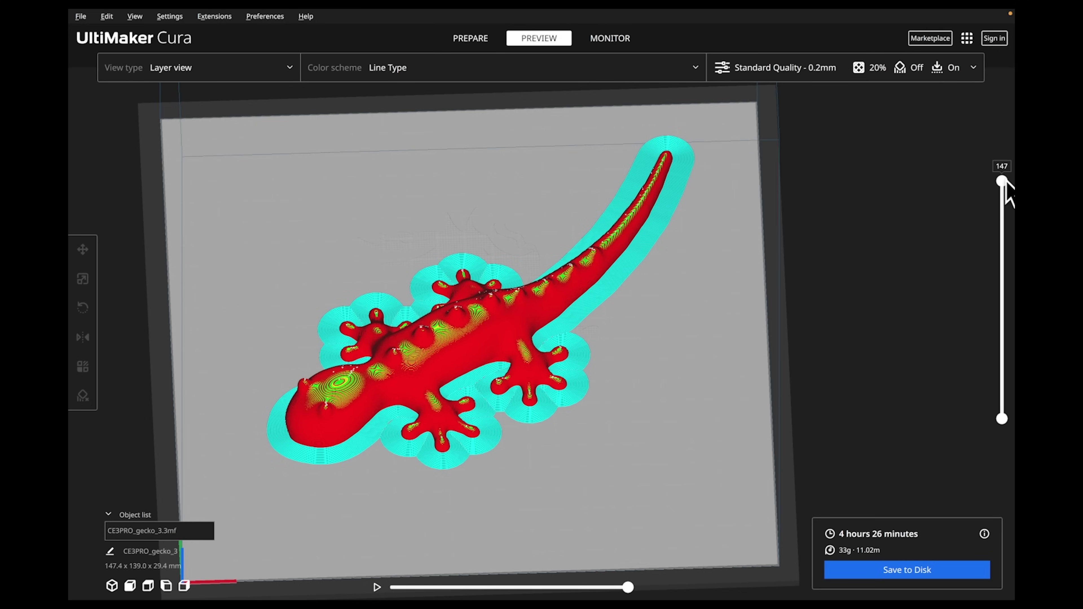
drag(1002, 189, 1001, 357)
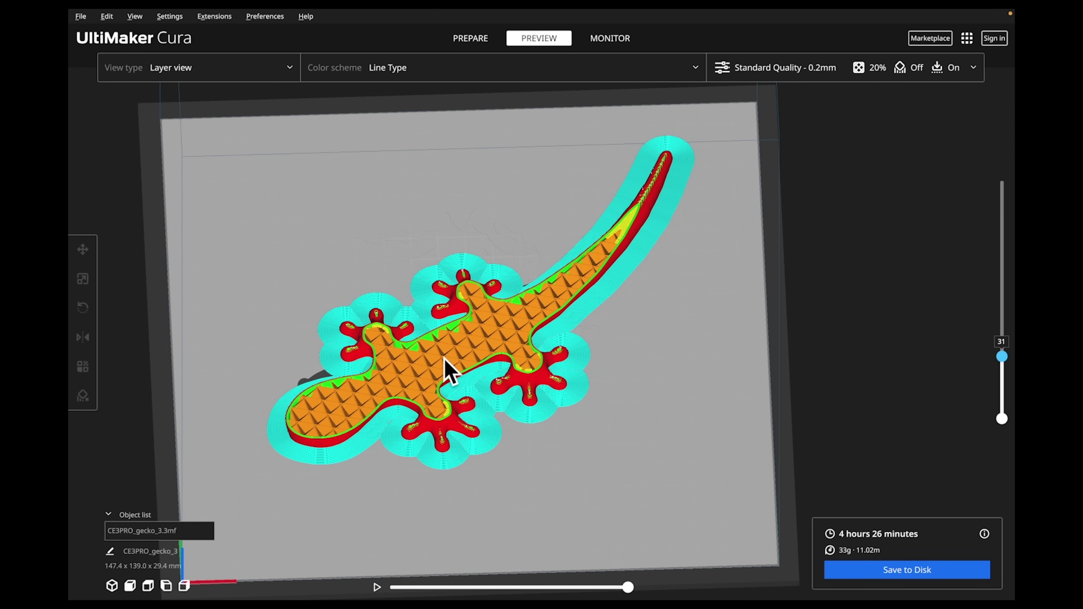
drag(1002, 356, 975, 182)
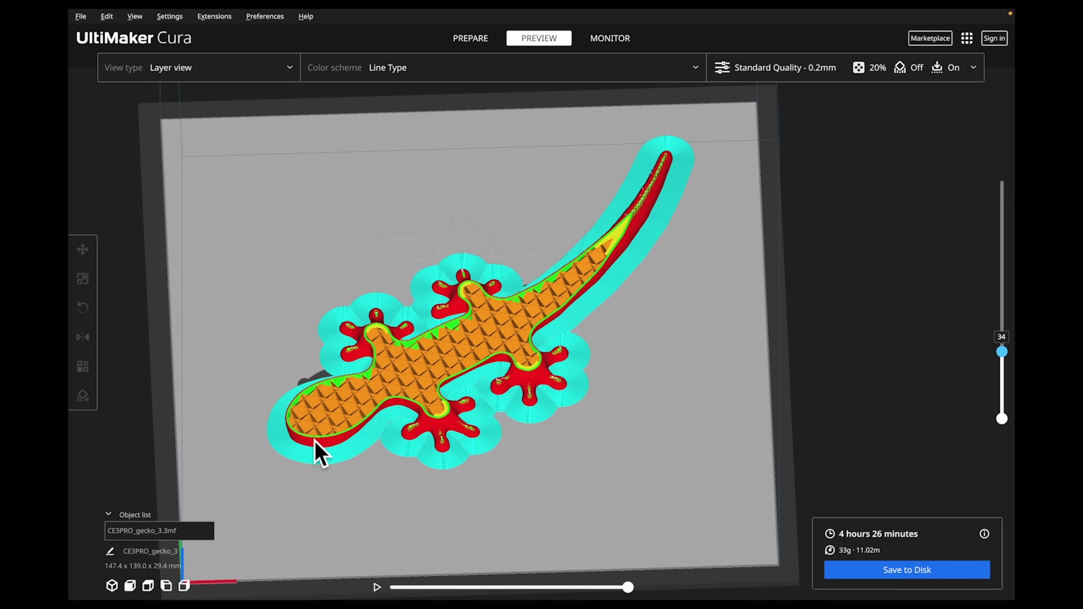
click(376, 588)
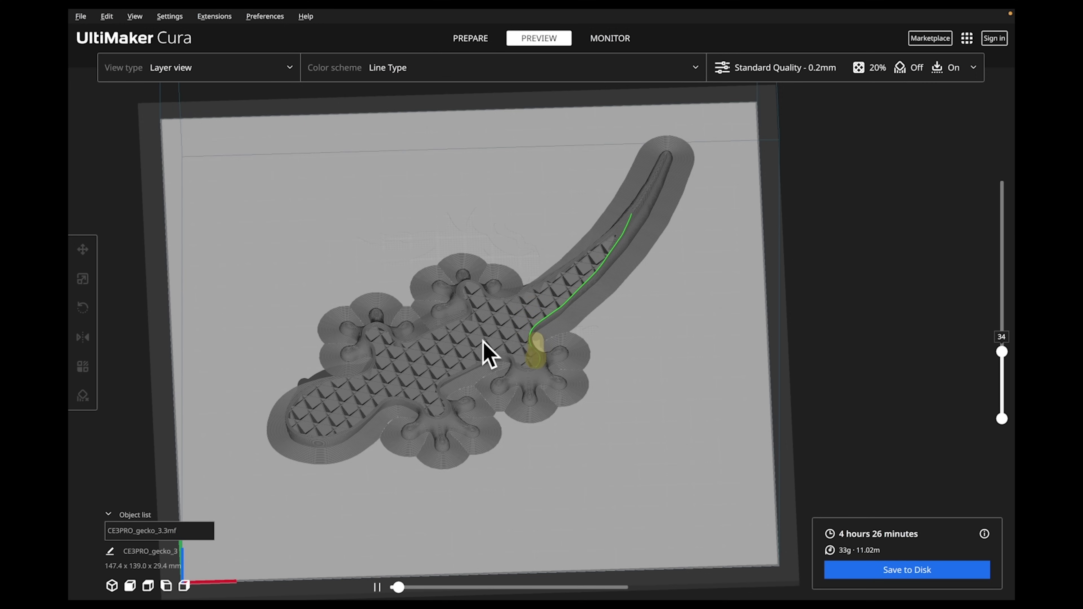
mouse_move(403, 588)
mouse_down()
mouse_move(629, 588)
mouse_move(648, 577)
mouse_up()
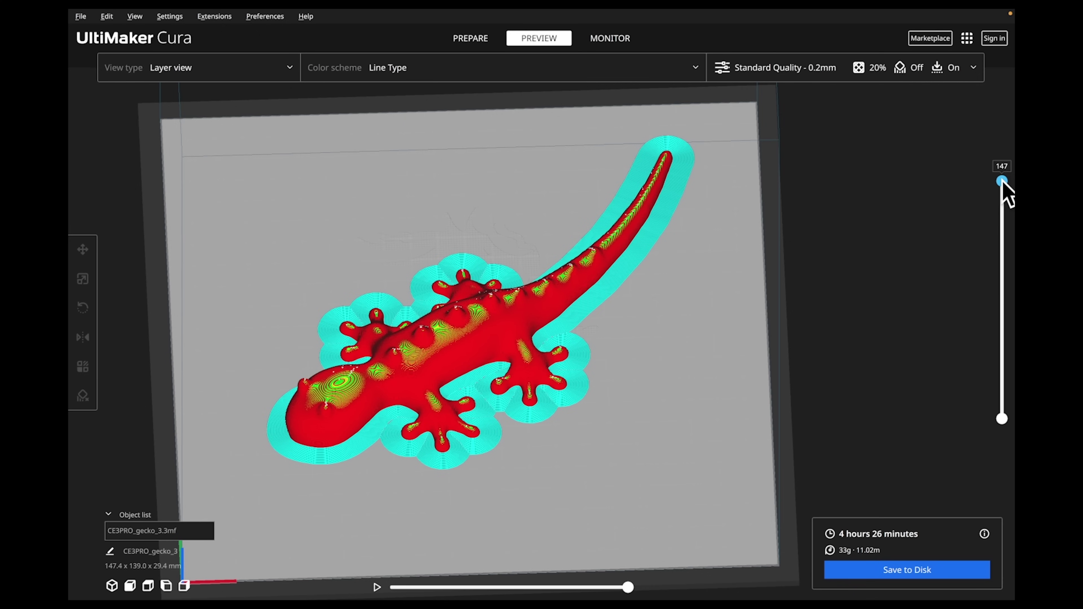
Show only layer 1 of the gecko and examine its brim, its contact with the bed, and the end of the nozzle path.
drag(1003, 186, 1000, 480)
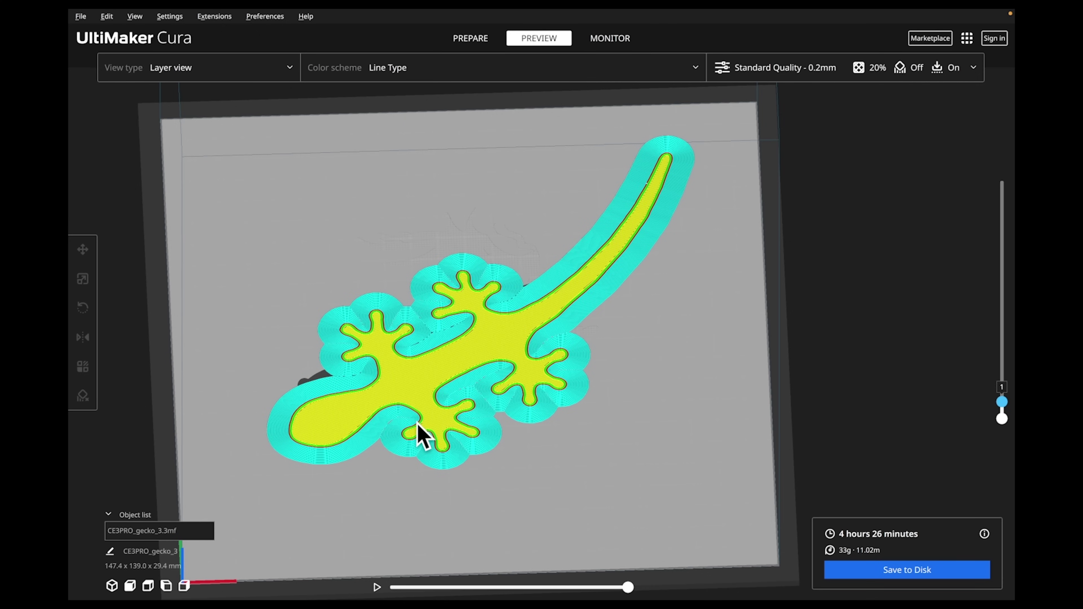
scroll(417, 422, down, 2)
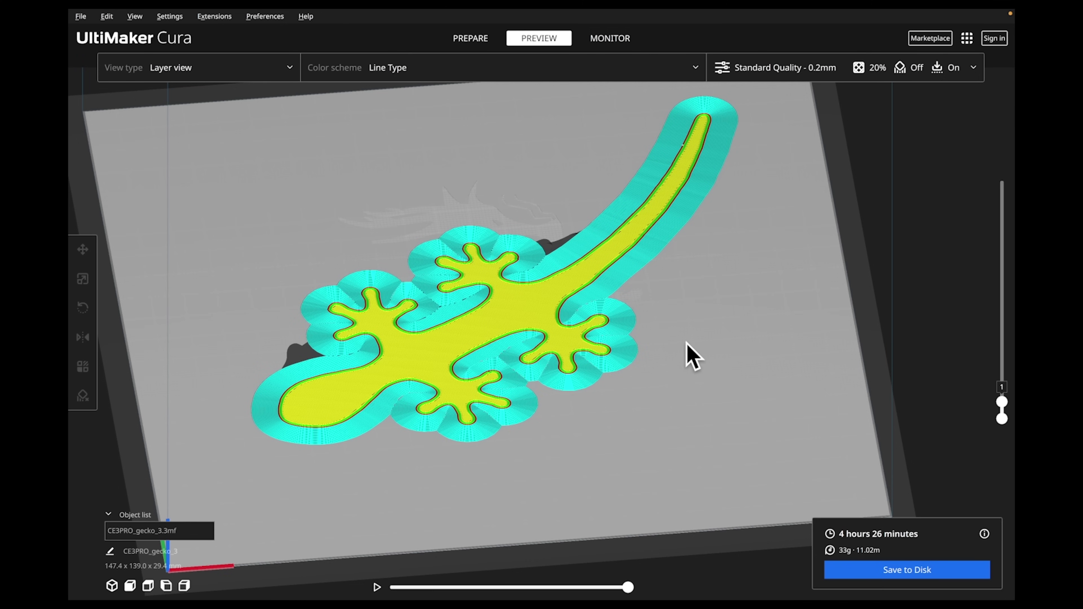
mouse_move(686, 343)
right_down()
mouse_move(660, 365)
mouse_move(715, 397)
mouse_move(741, 351)
mouse_move(699, 346)
right_up()
middle_drag(720, 301, 712, 381)
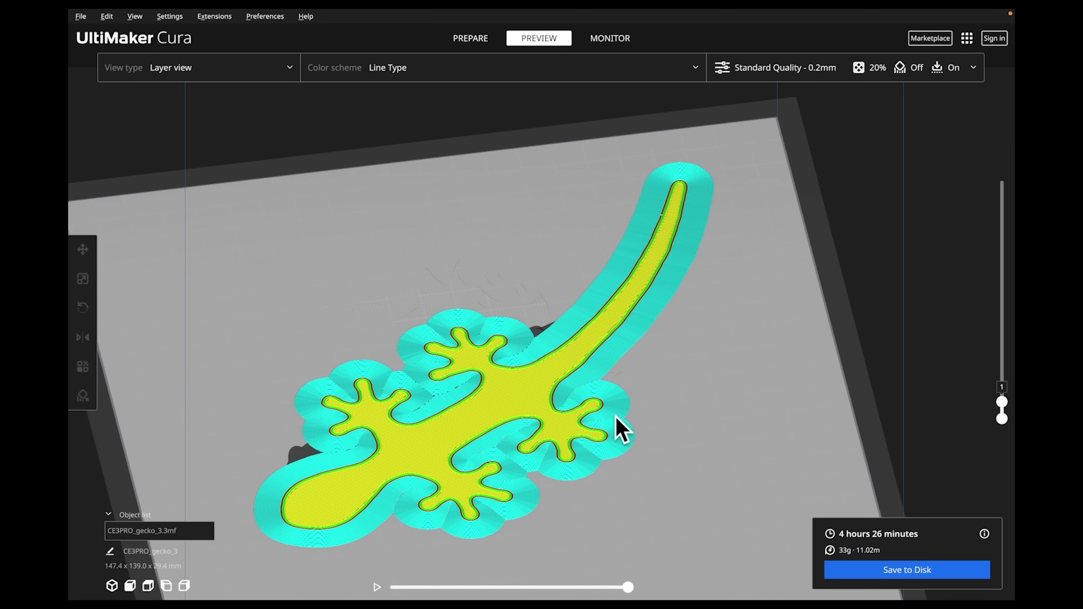
mouse_move(628, 587)
mouse_down()
mouse_move(386, 594)
mouse_move(620, 594)
mouse_up()
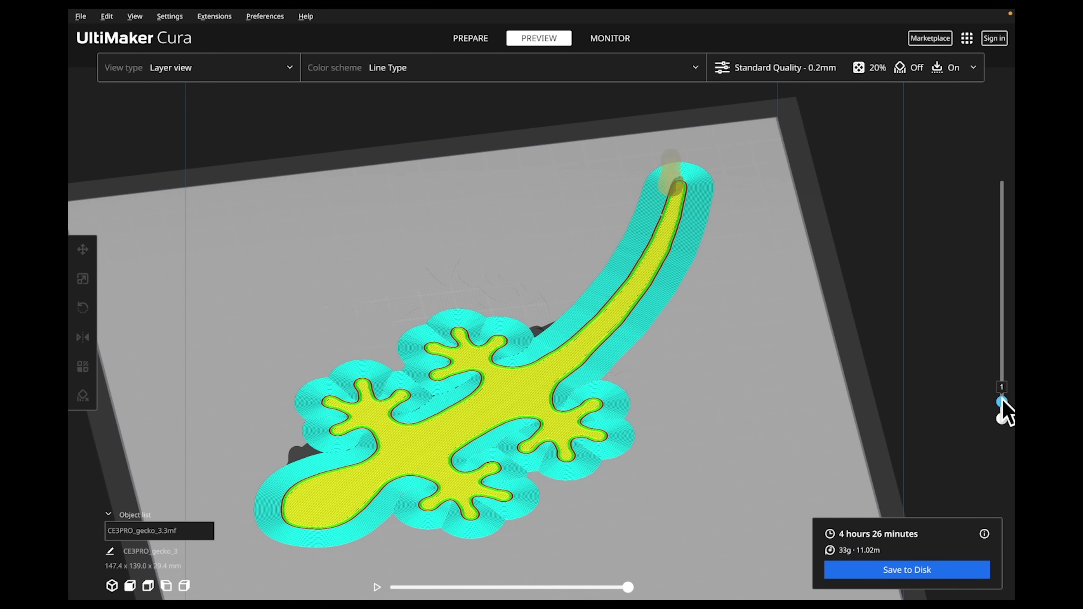
drag(1003, 395, 1003, 392)
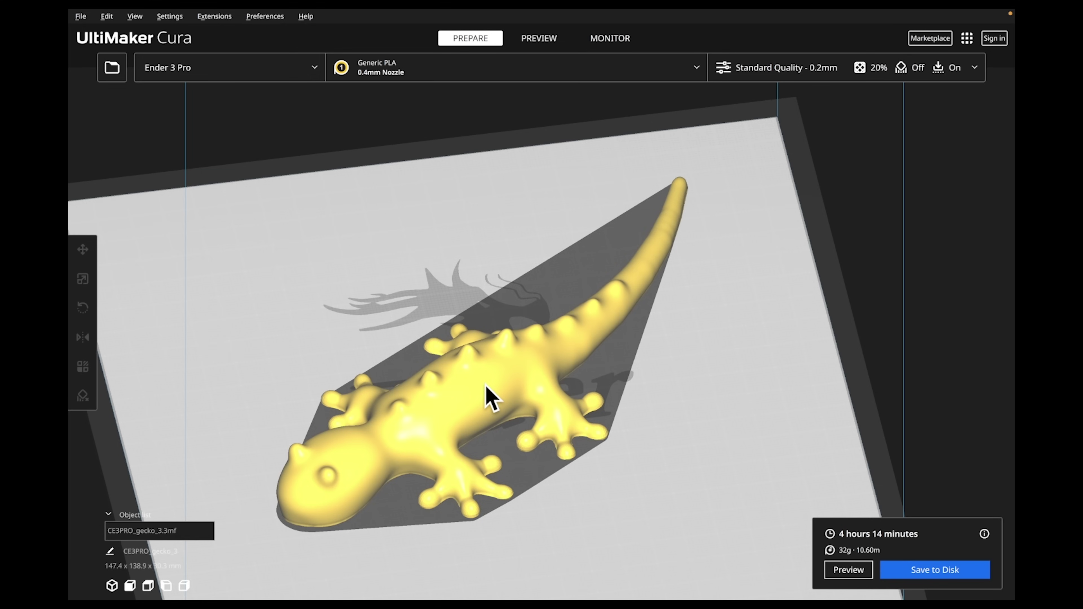
Preview the tilted gecko and lower the view to layer 1 to check where its tail touches the bed.
right_drag(627, 541, 599, 505)
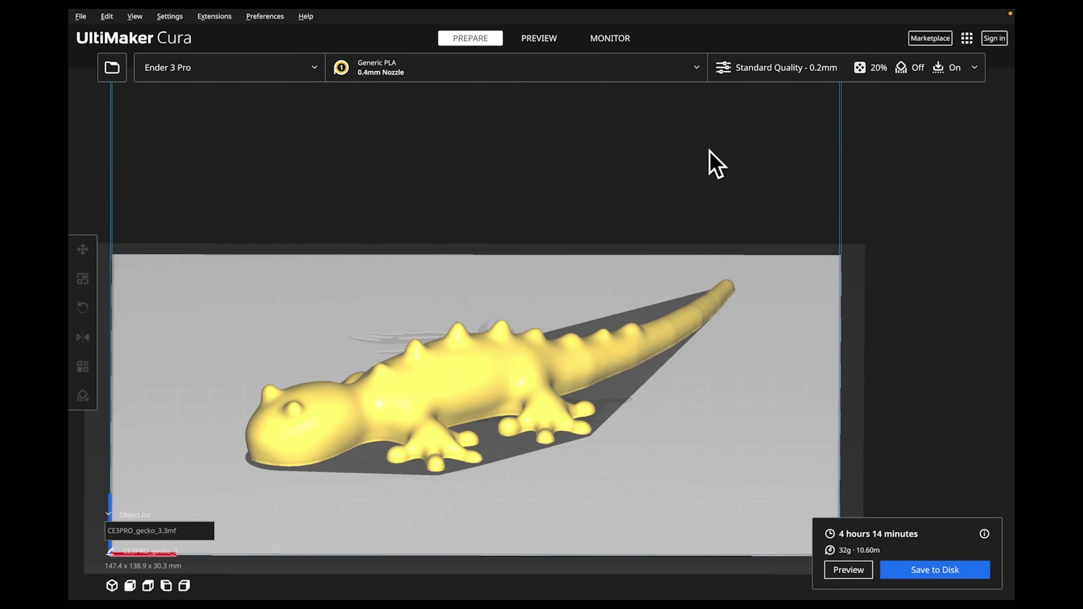
click(537, 43)
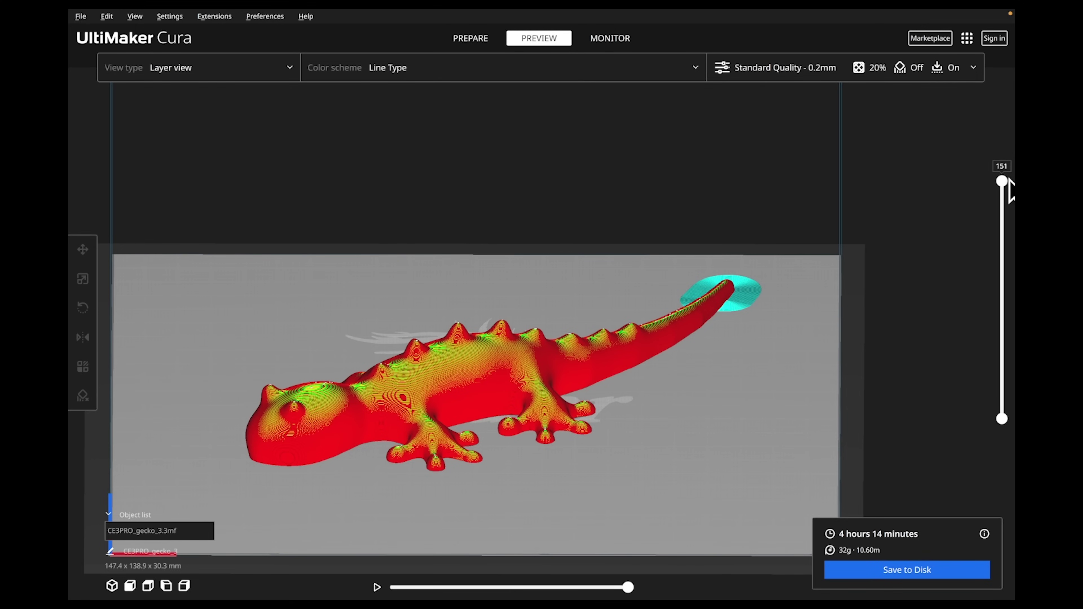
drag(1003, 190, 998, 432)
right_drag(720, 343, 678, 380)
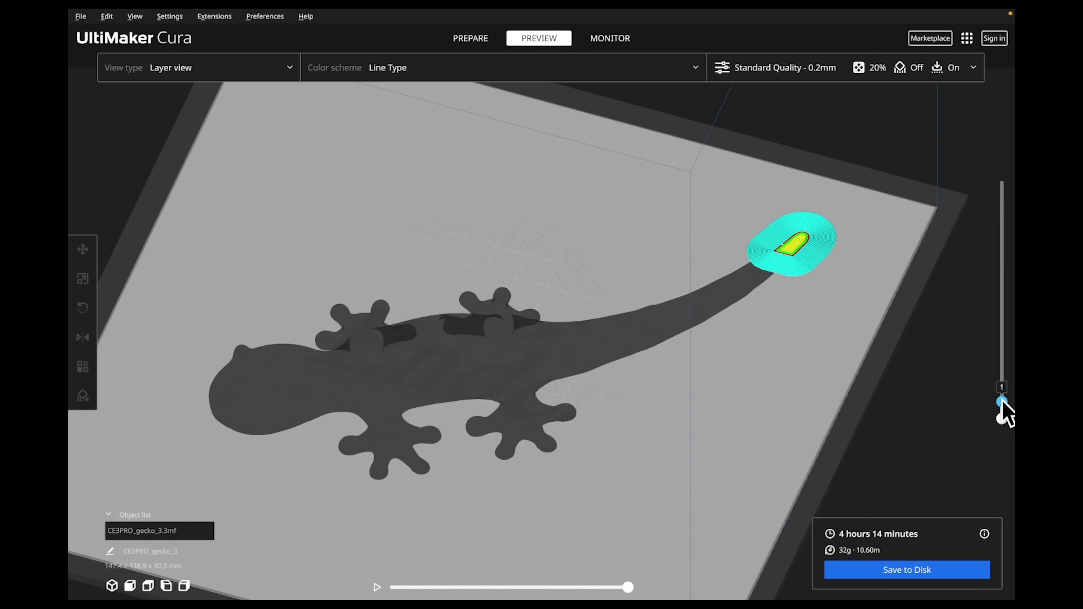
Examine the tilted gecko's preview at layers 2 and 5, checking where the tail, feet and body overhang the bed.
drag(1001, 399, 1001, 398)
right_drag(861, 378, 813, 346)
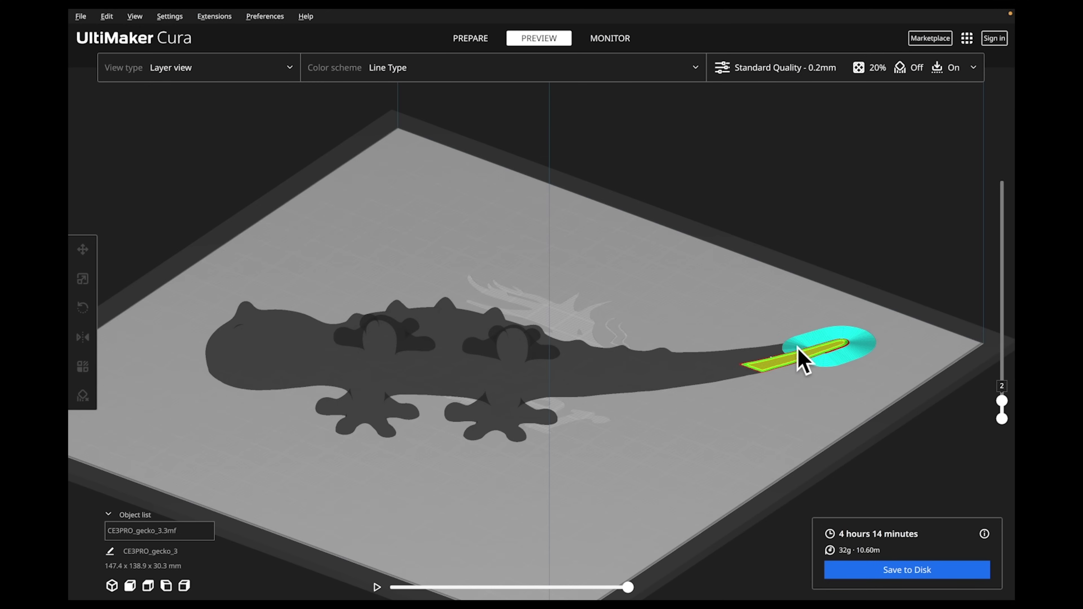
drag(1001, 398, 1000, 392)
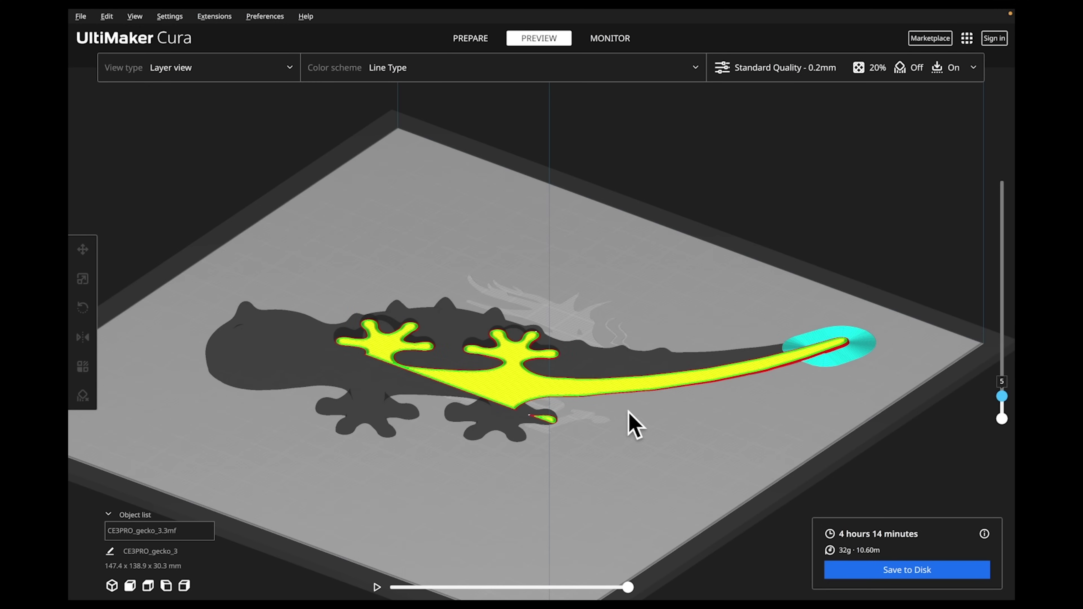
right_drag(430, 471, 468, 495)
right_drag(501, 499, 651, 316)
right_drag(345, 347, 418, 365)
right_drag(238, 392, 751, 420)
right_drag(557, 317, 592, 353)
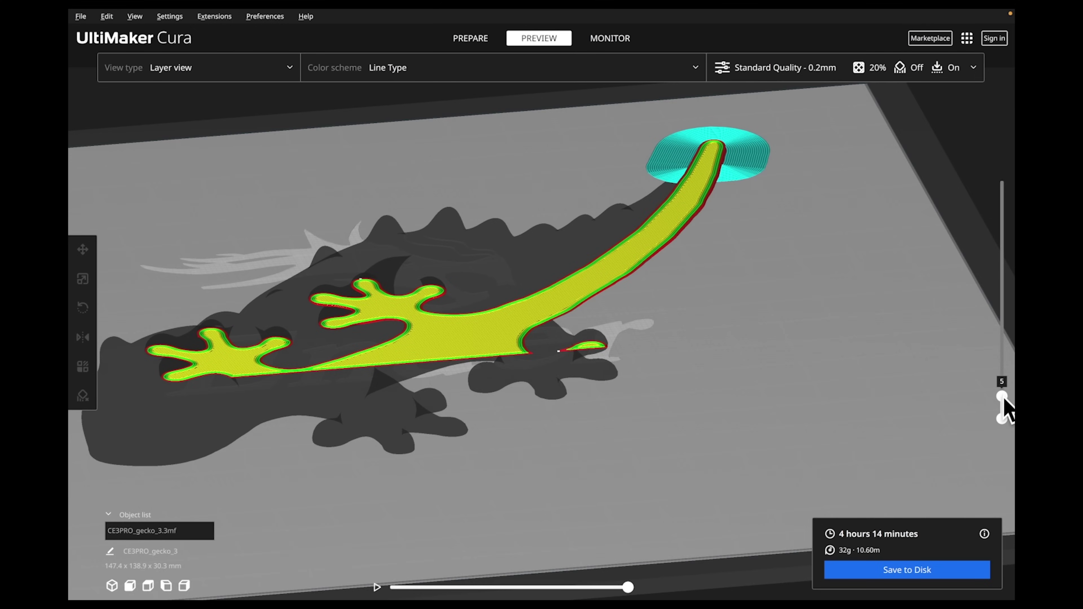
drag(1003, 394, 1002, 409)
scroll(552, 314, up, 4)
scroll(551, 314, down, 4)
scroll(555, 319, down, 3)
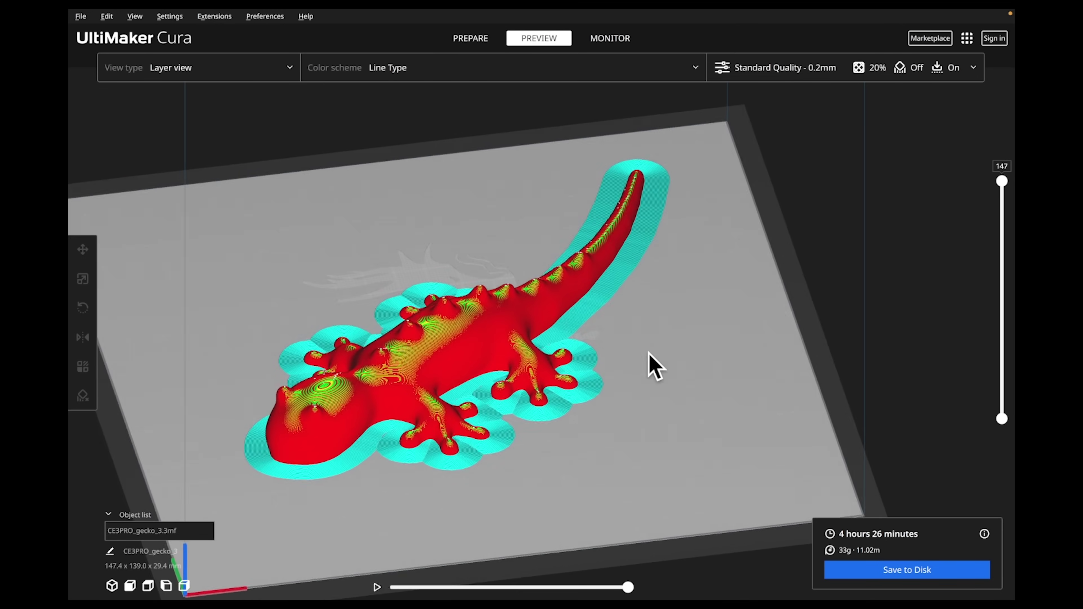
Inspect the flat gecko's preview with all layers shown and check the available save destinations.
mouse_move(648, 352)
right_down()
mouse_move(644, 382)
mouse_move(644, 366)
right_up()
drag(1002, 181, 971, 183)
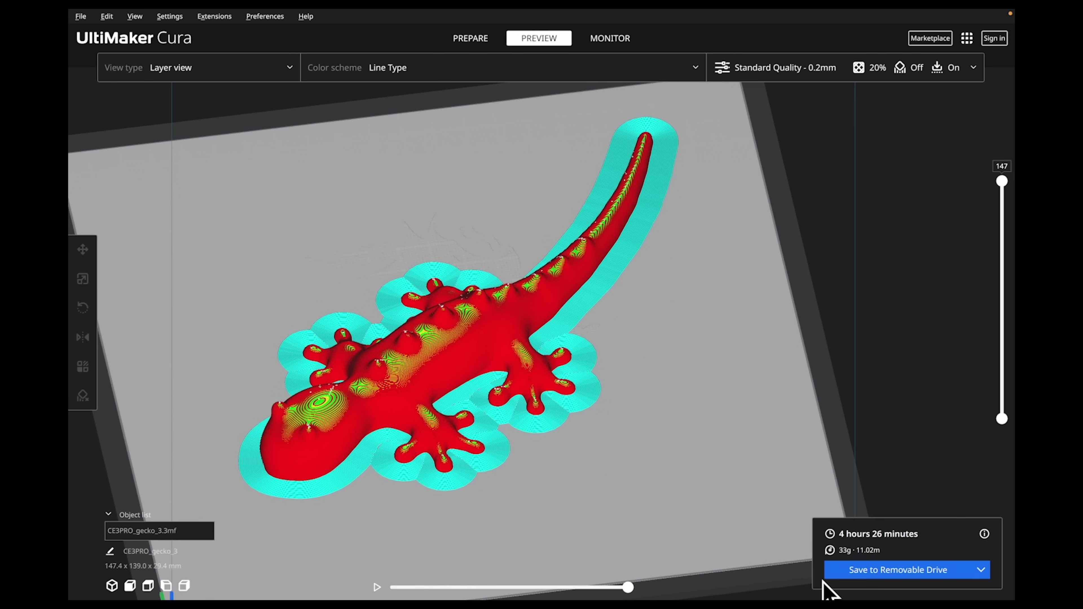
click(982, 569)
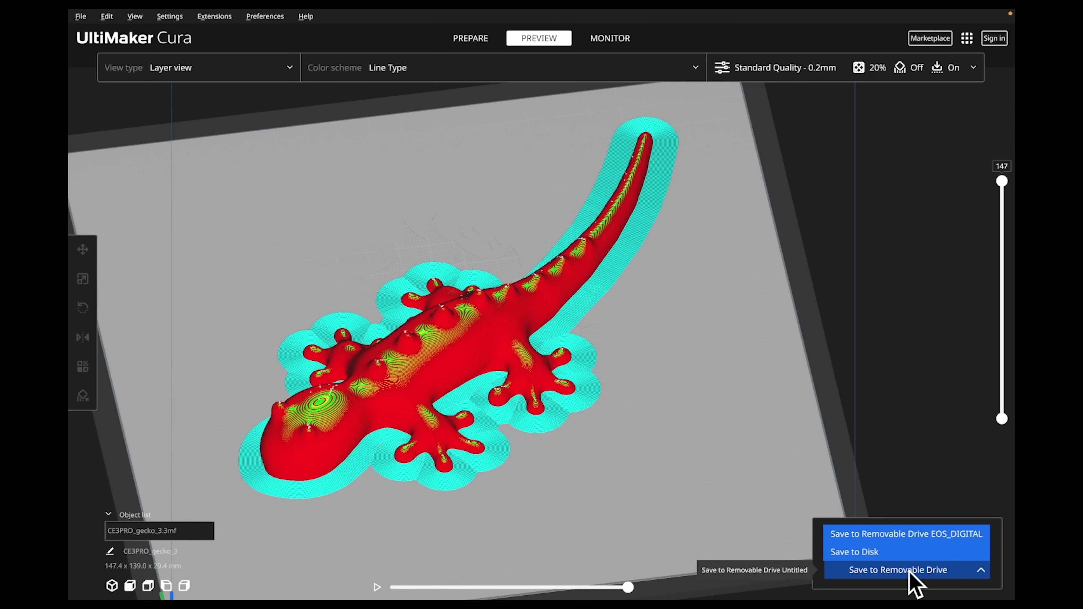
click(981, 572)
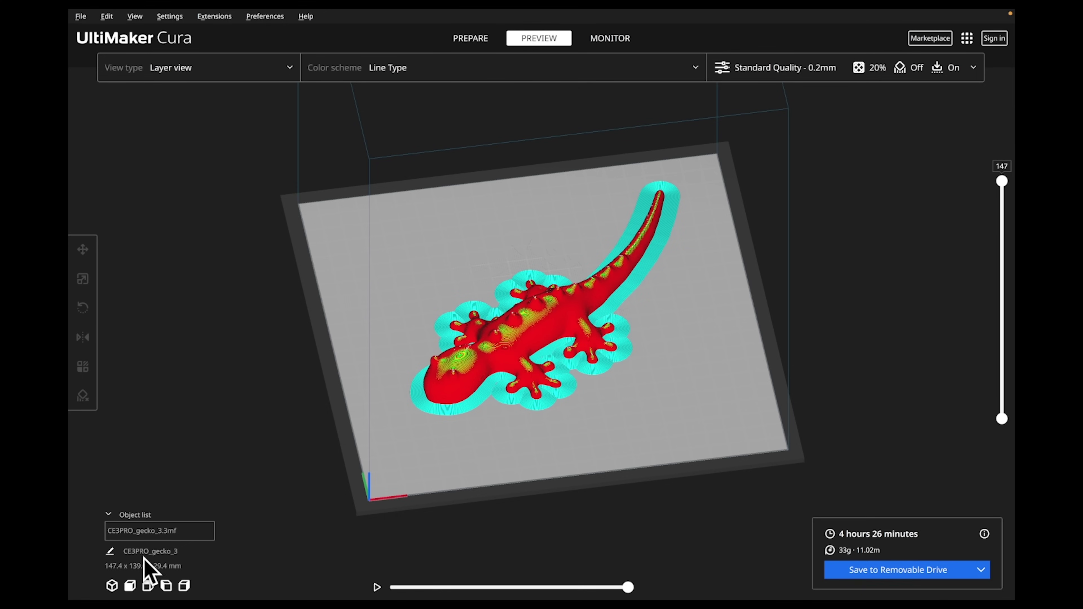
Rename the gecko print job to Gecko.
drag(122, 557, 241, 564)
click(108, 550)
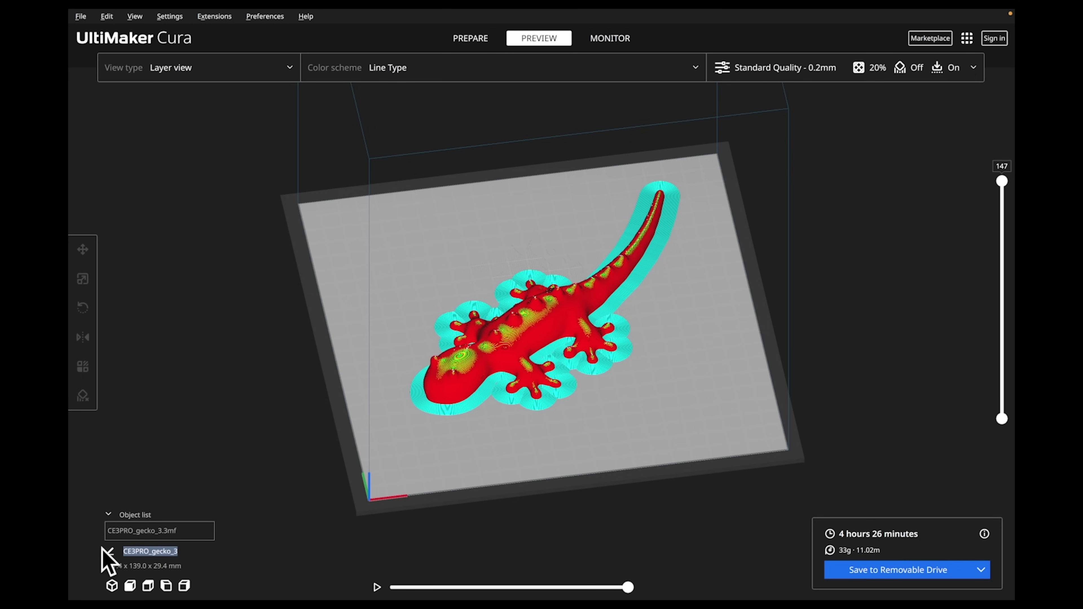
text(g)
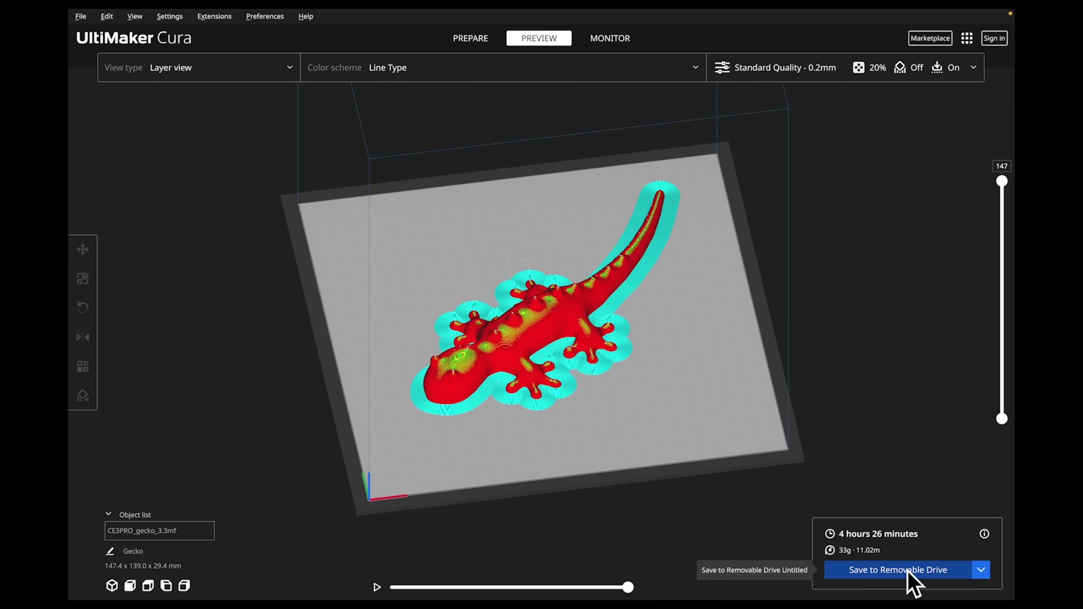
Save the sliced gecko to the removable drive Untitled and eject the drive.
click(896, 572)
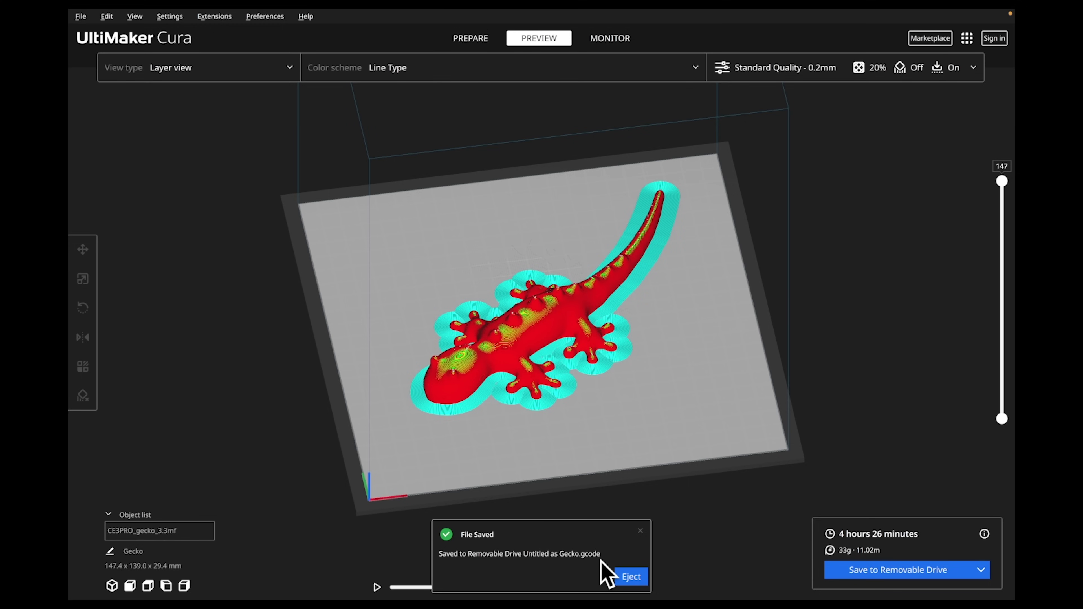
click(614, 574)
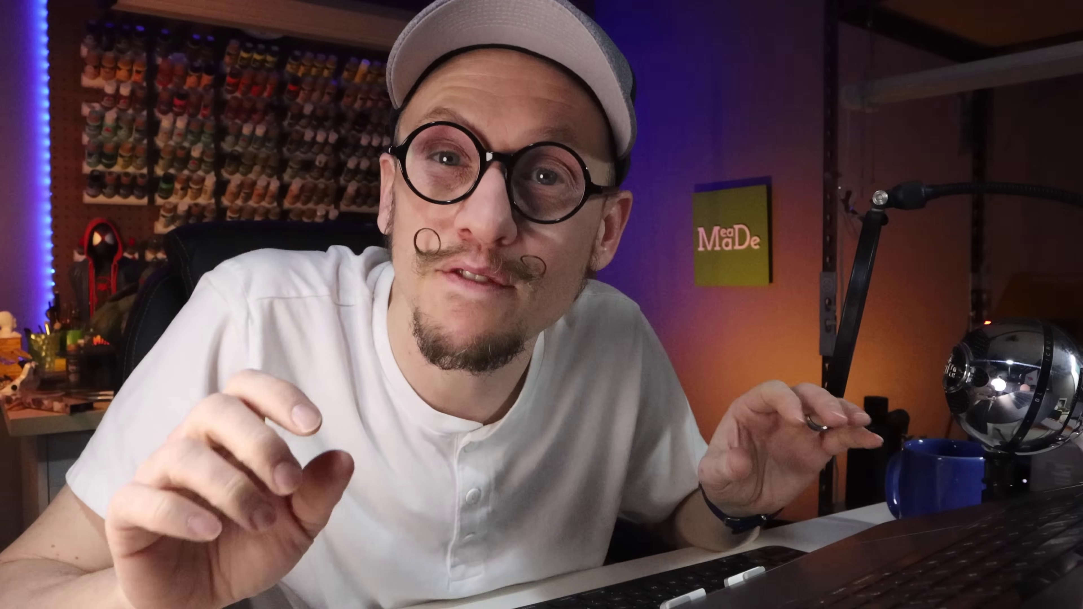
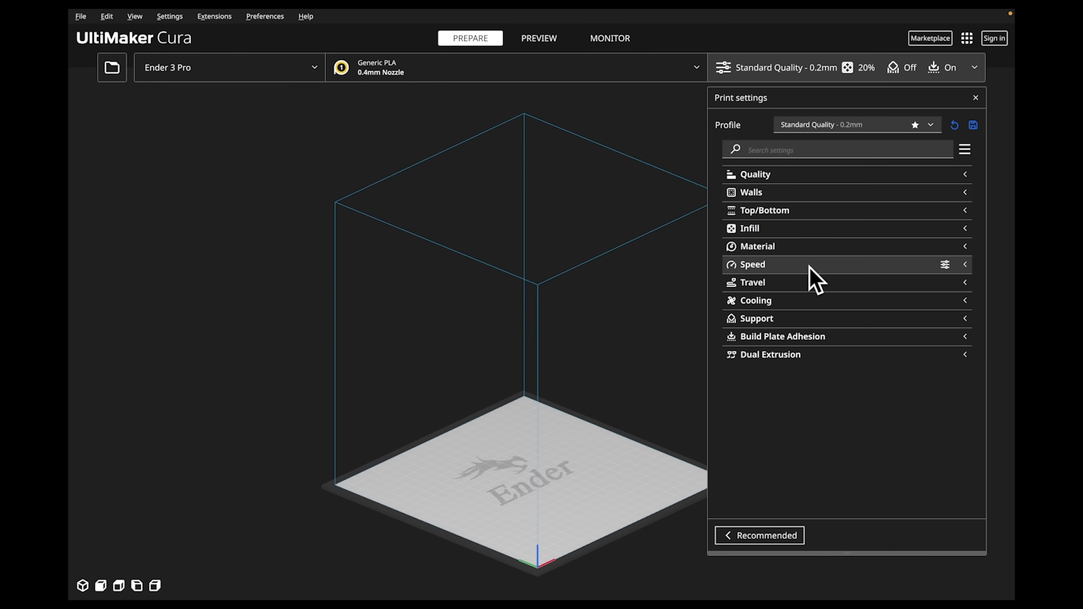
Set the print setting visibility to All and review the full list of Speed settings.
click(812, 266)
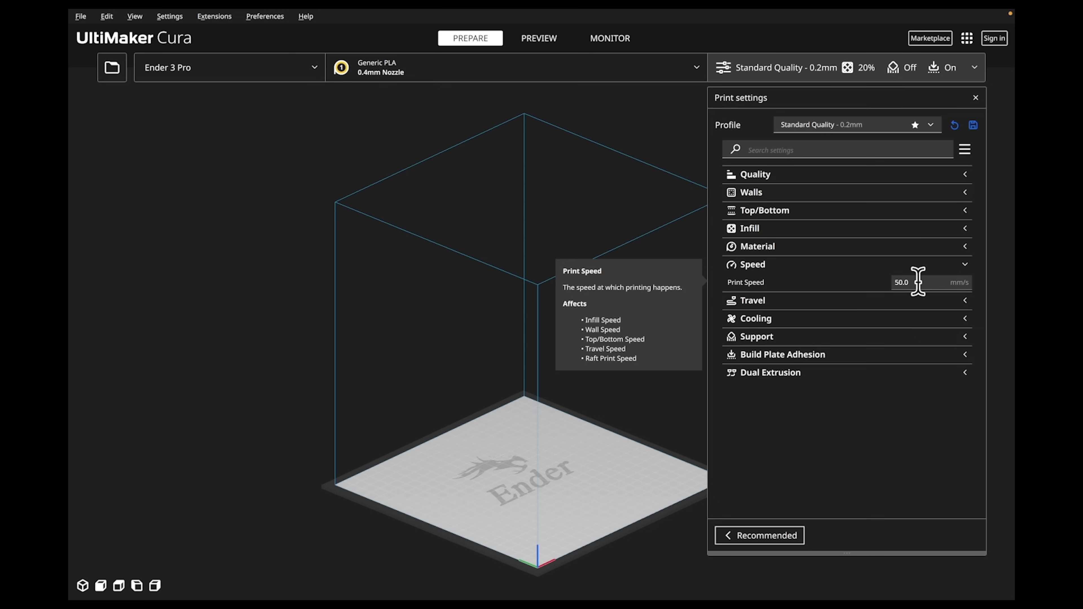
click(965, 149)
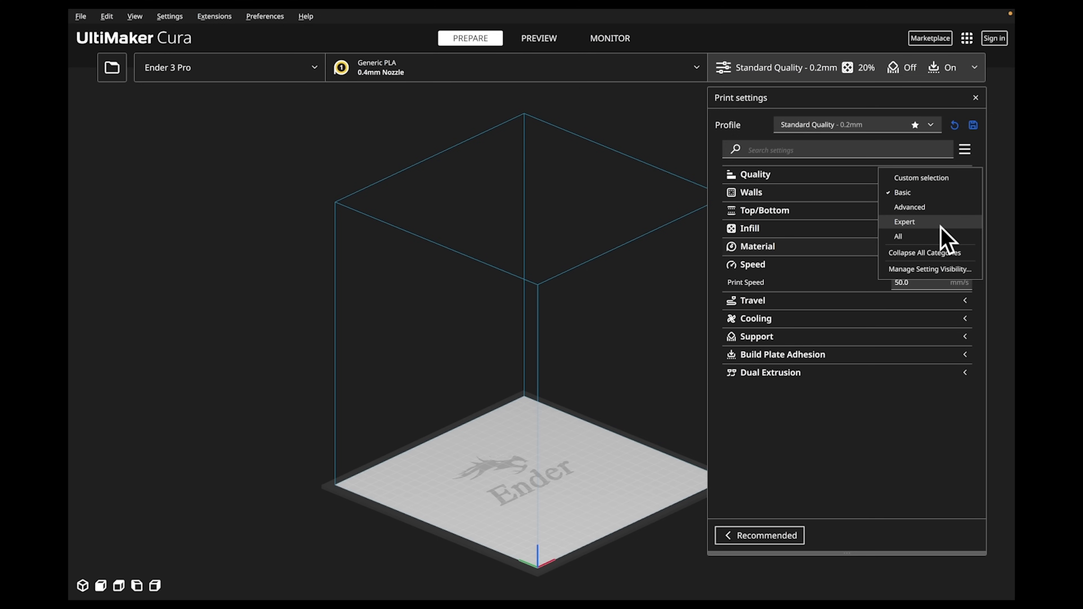
click(899, 237)
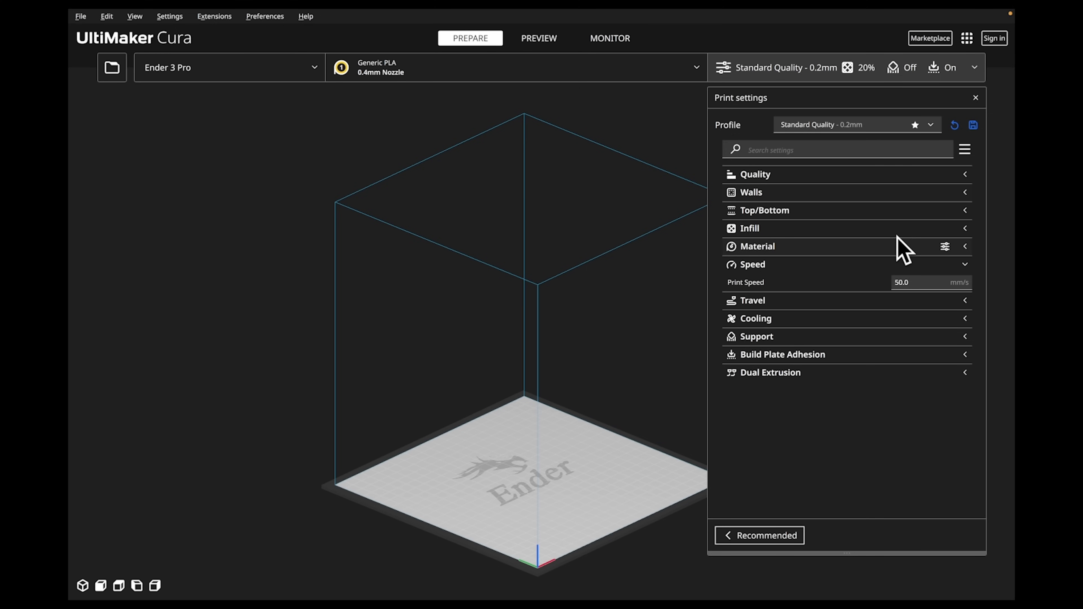
drag(970, 227, 966, 268)
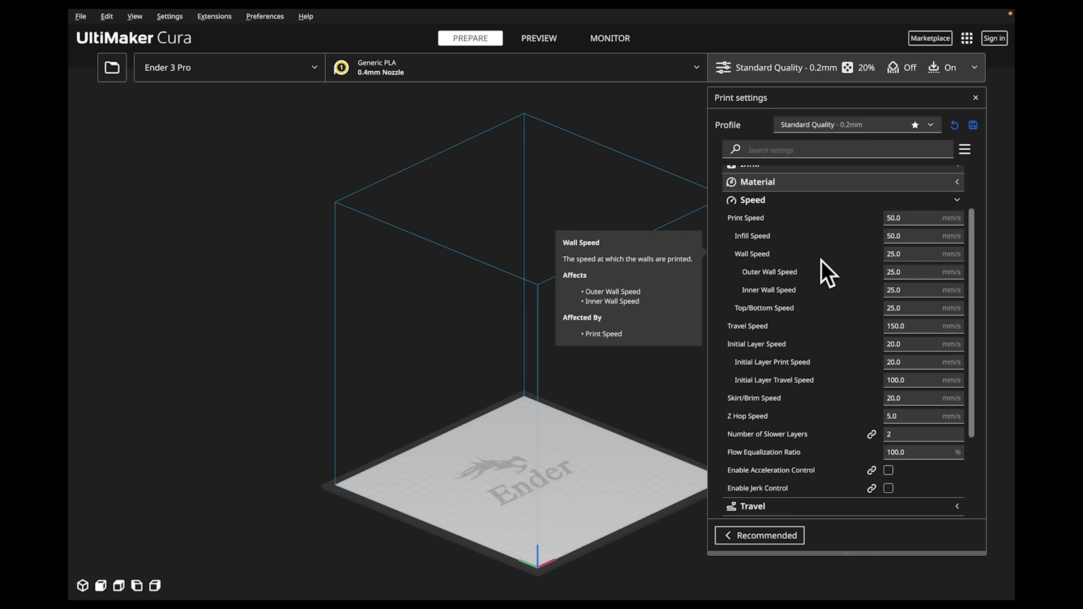
mouse_move(834, 355)
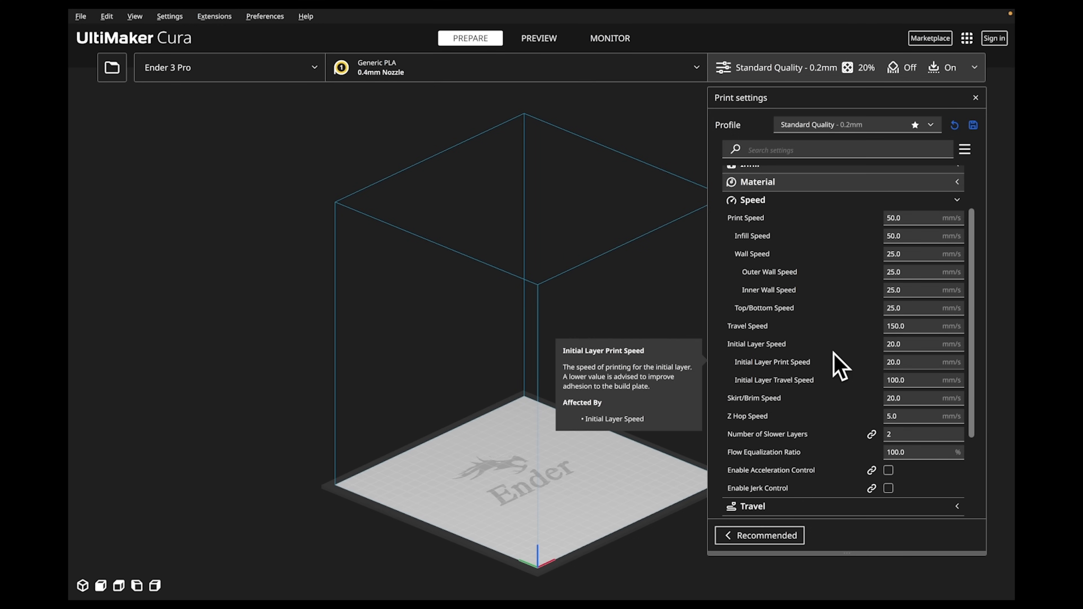
click(815, 201)
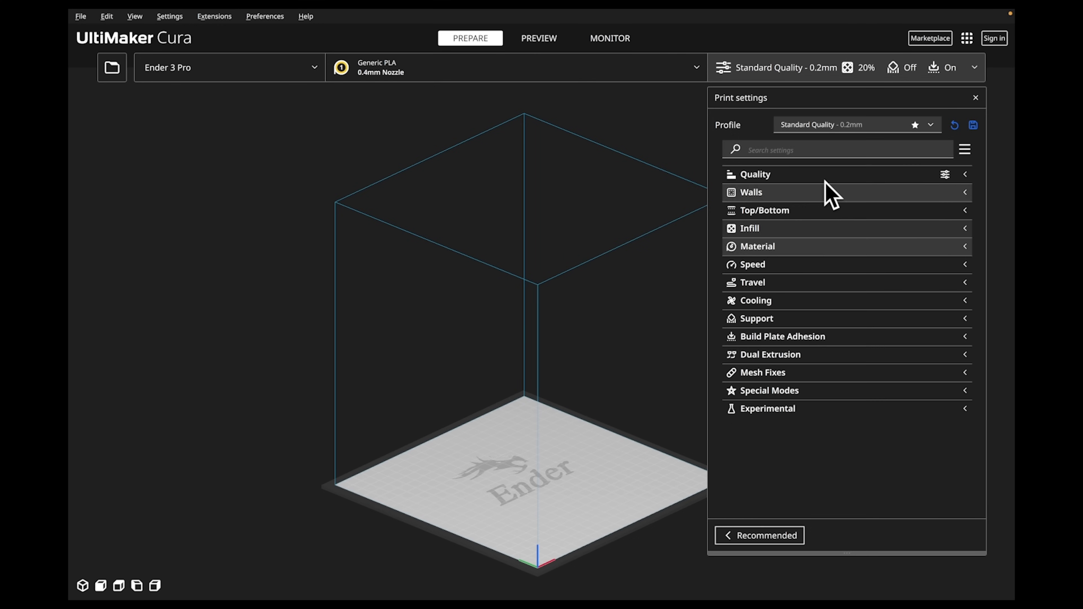
click(802, 275)
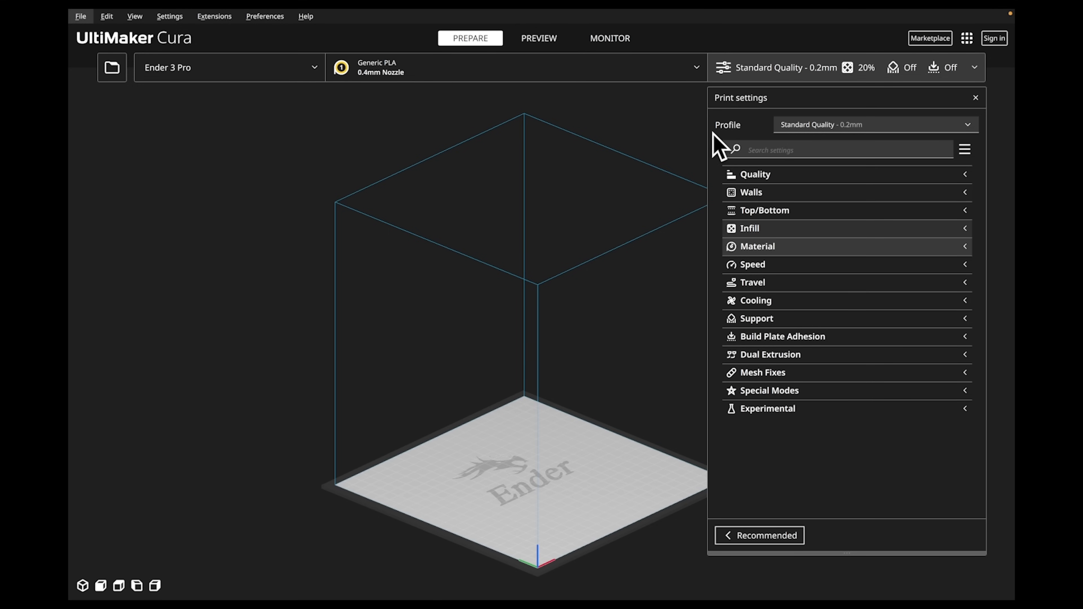
Expand the Infill and Quality settings and set the layer height to 0.1 mm.
click(968, 125)
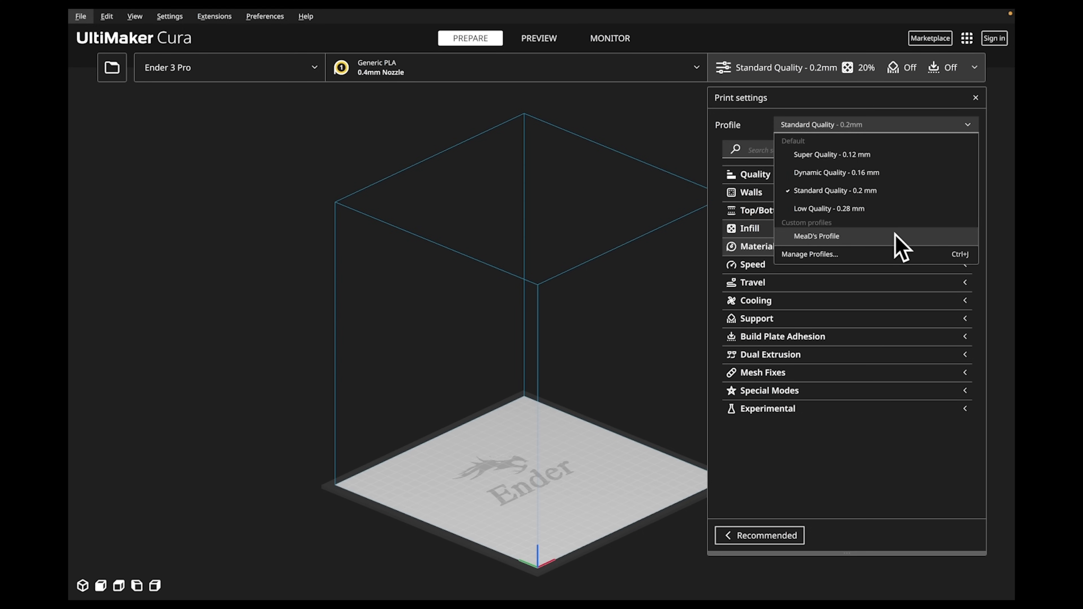
click(733, 231)
click(735, 229)
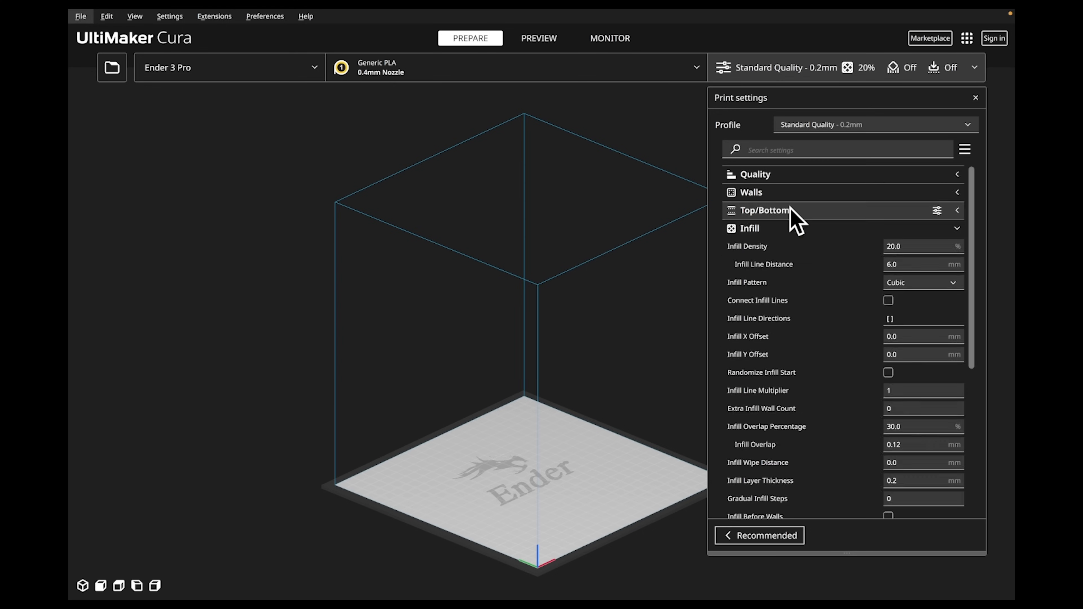
click(883, 174)
click(917, 193)
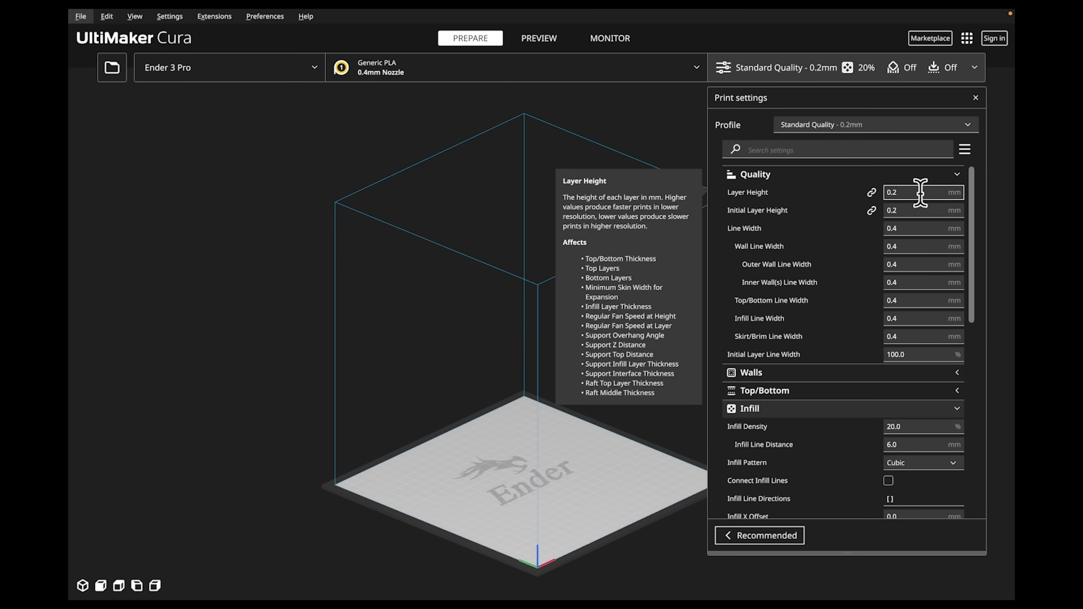
key(BackSpace)
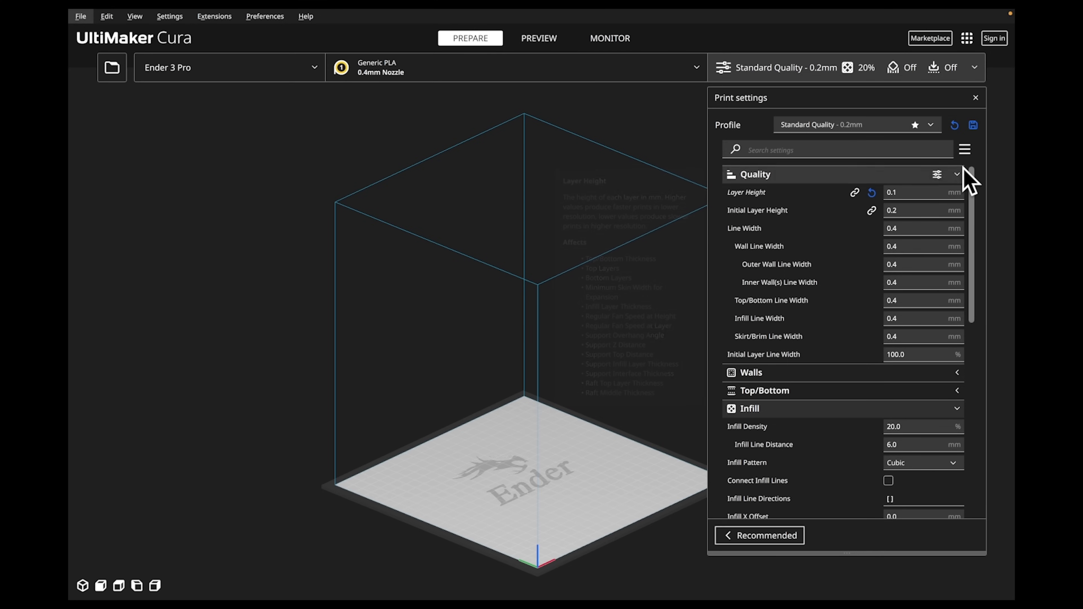
Save the changed settings as a new custom profile named MeaD's Super Quality Profile.
click(973, 125)
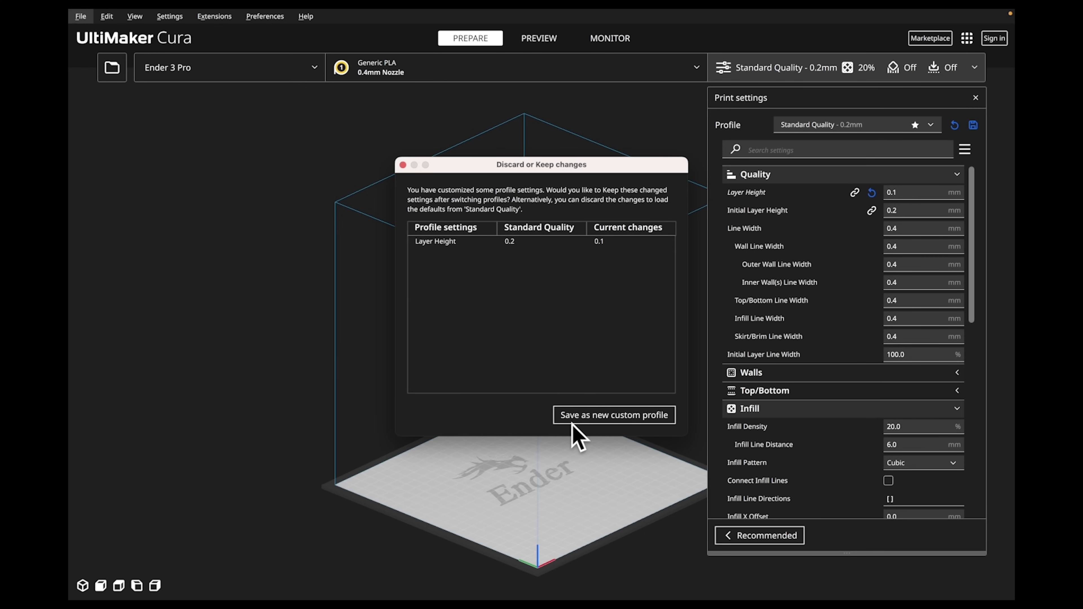
click(633, 420)
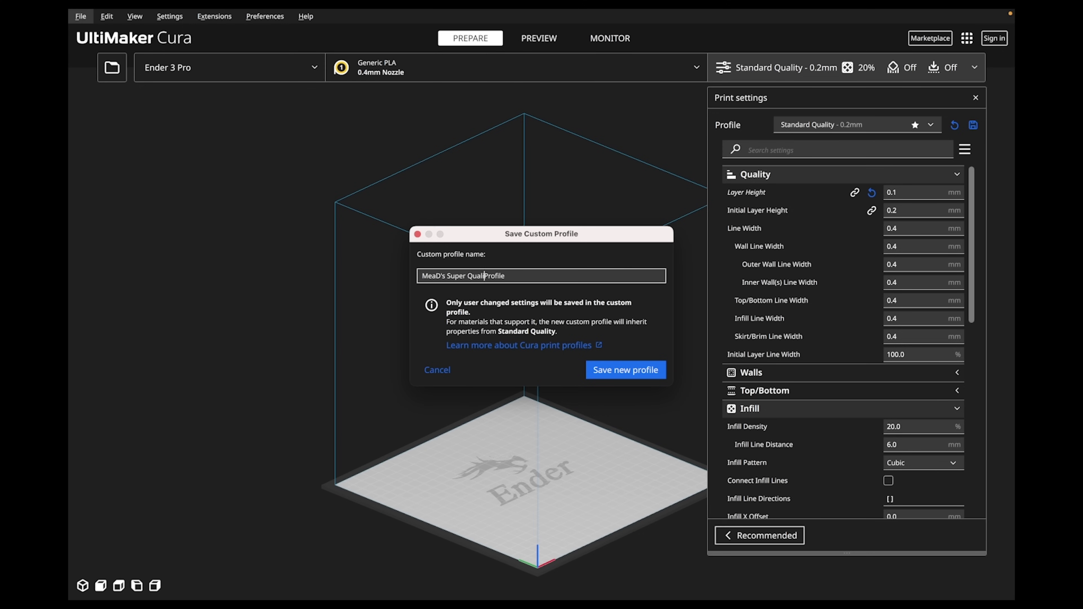
click(622, 377)
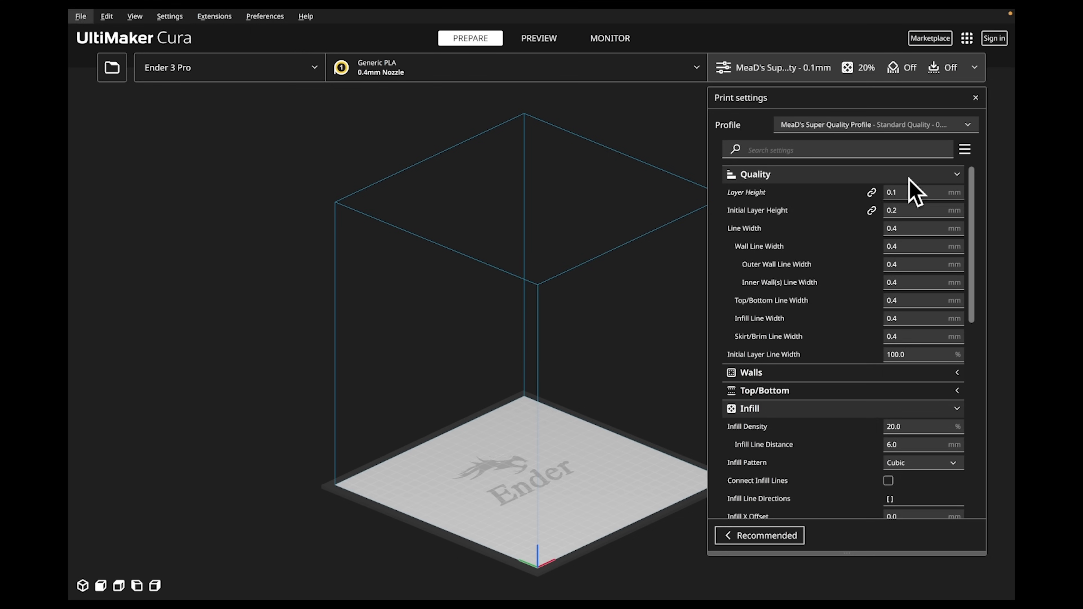
Switch the active profile to MeaD's Profile and back to MeaD's Super Quality Profile.
click(968, 125)
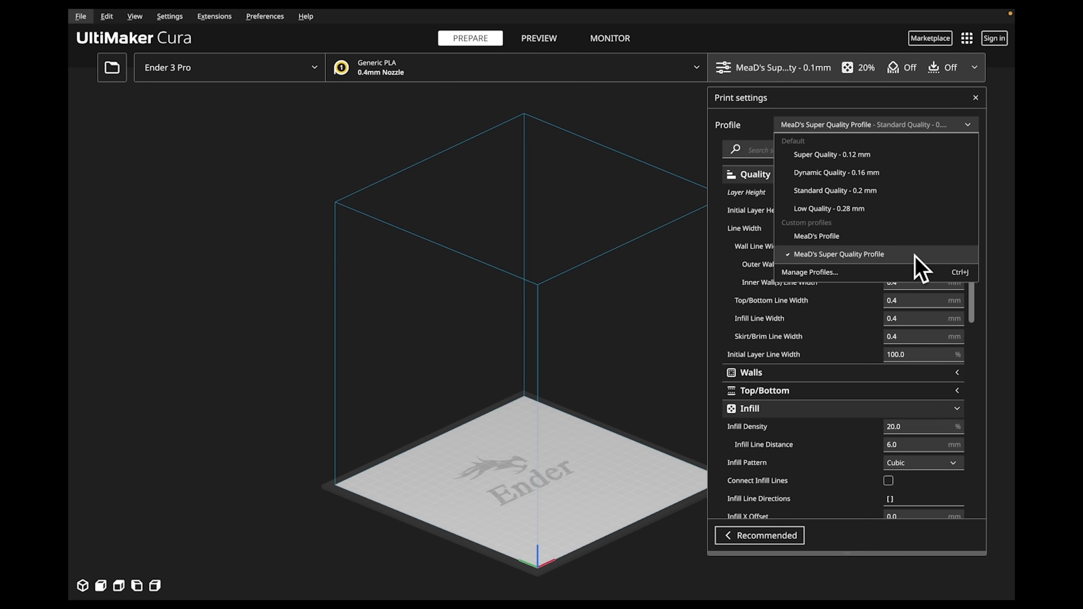
click(915, 238)
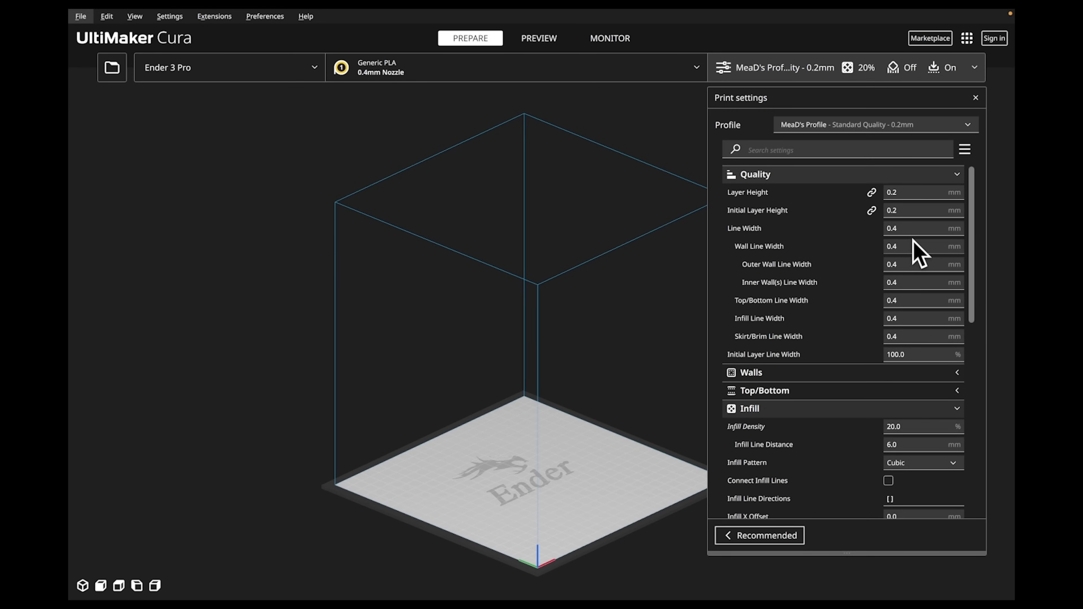
click(967, 125)
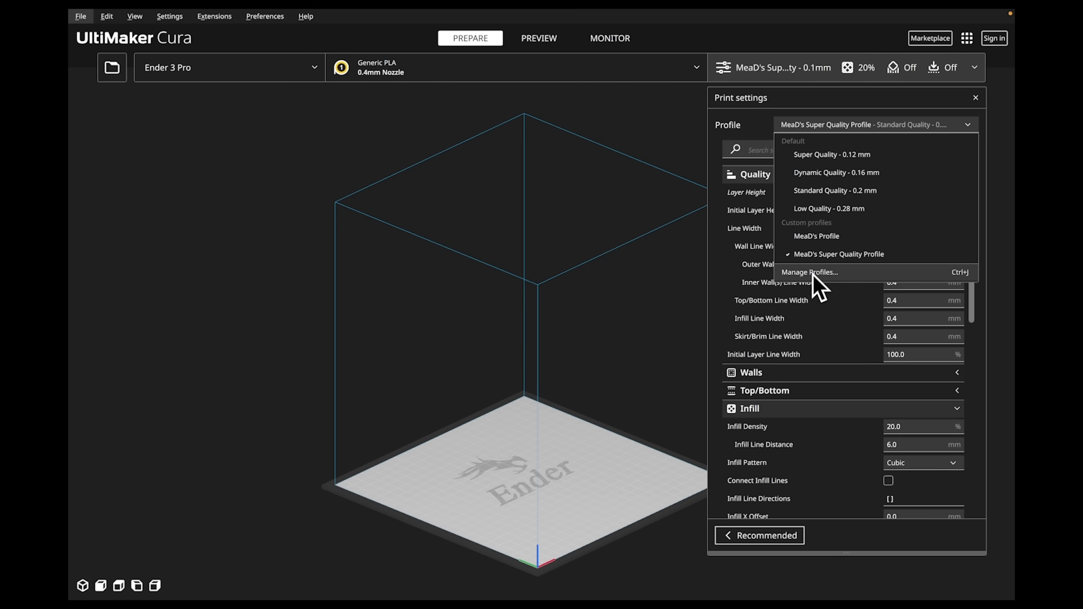
Remove the custom profile MeaD's Profile in the profile manager.
click(859, 274)
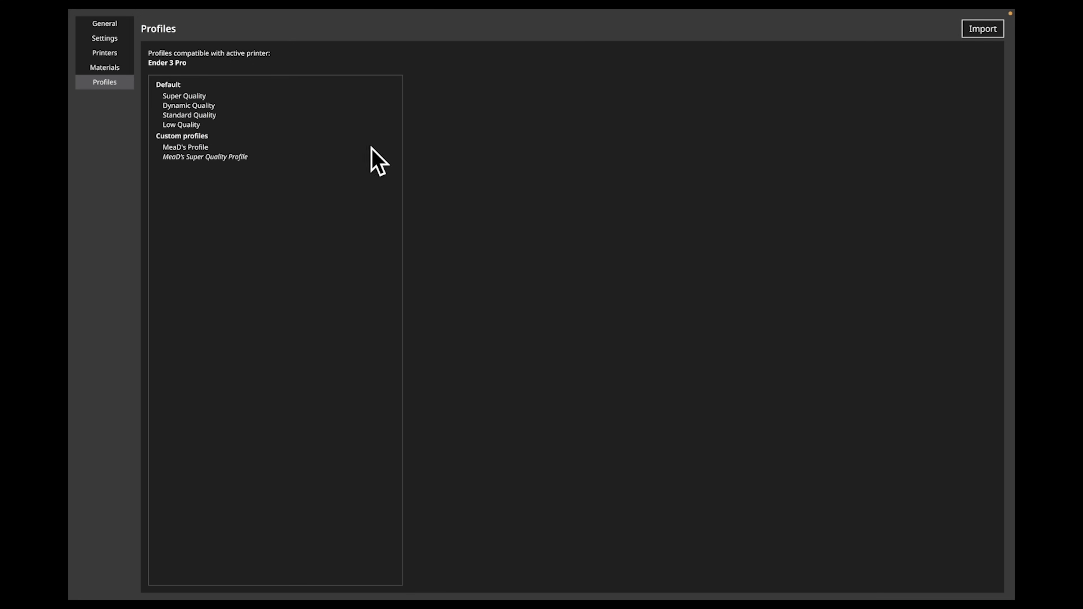
click(176, 147)
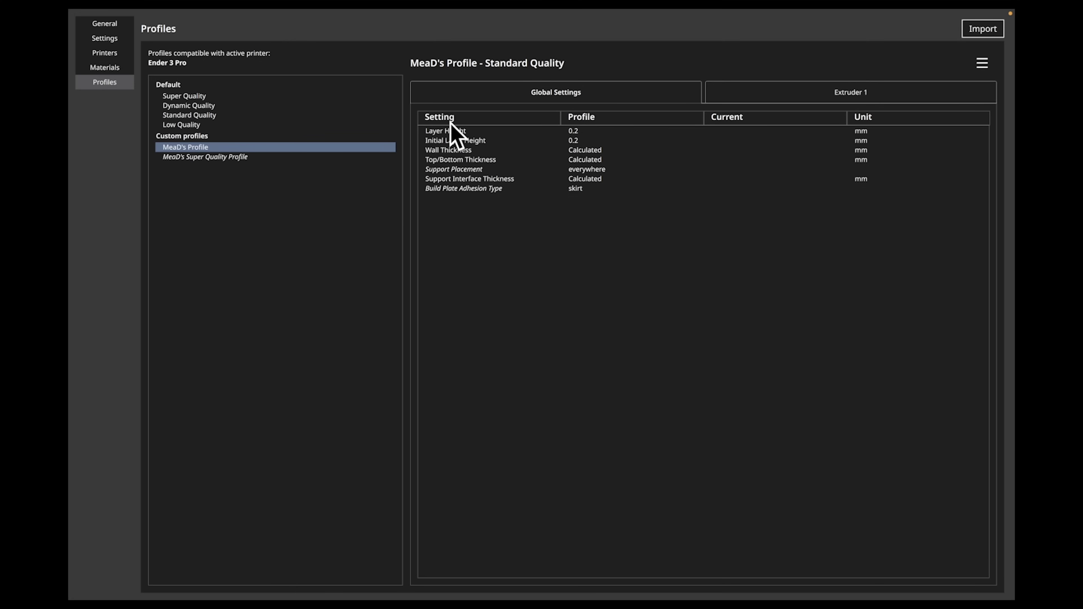
click(982, 63)
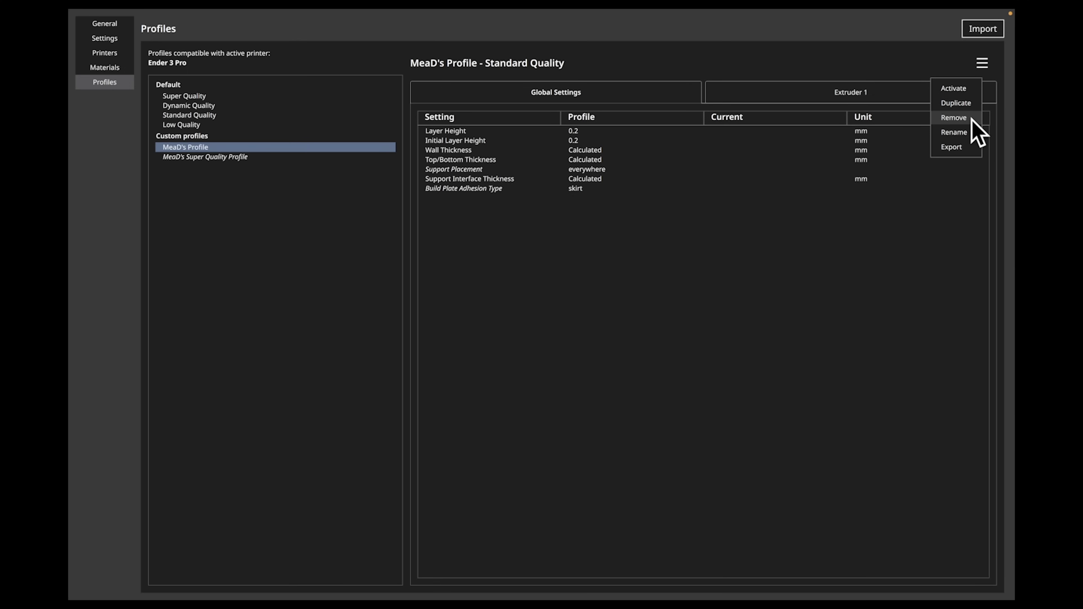
click(954, 117)
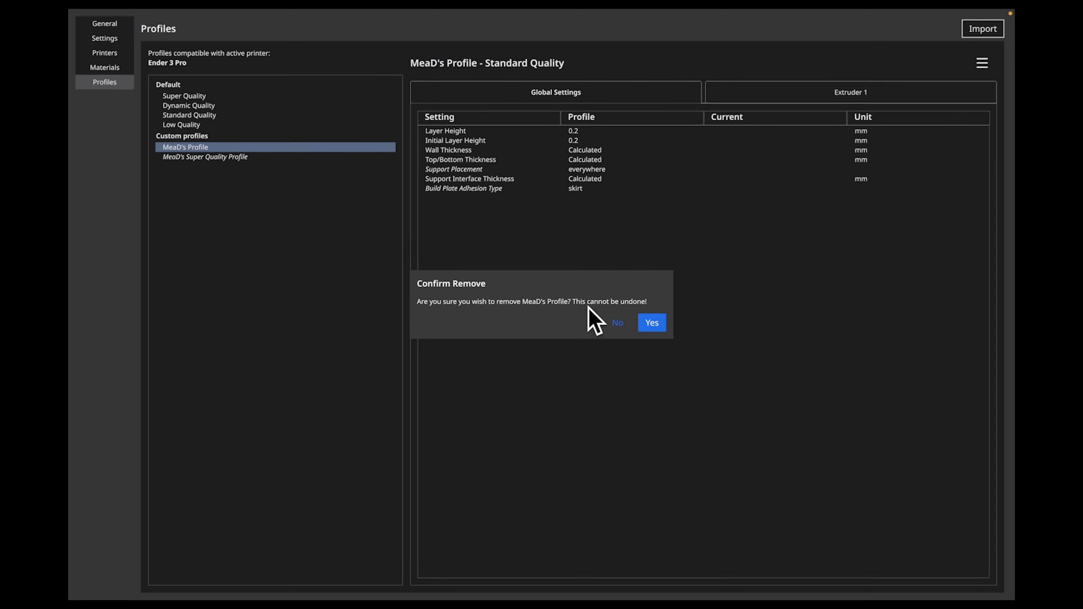
click(652, 323)
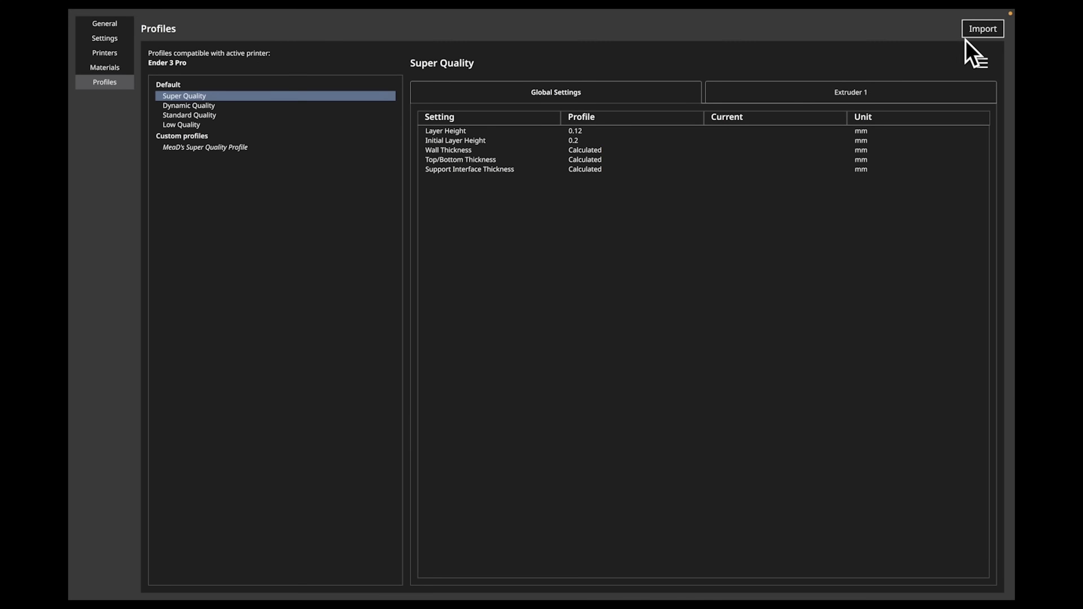
Import the profile file MeaD's Settings 3.curaprofile from the Desktop into the custom profiles.
click(977, 29)
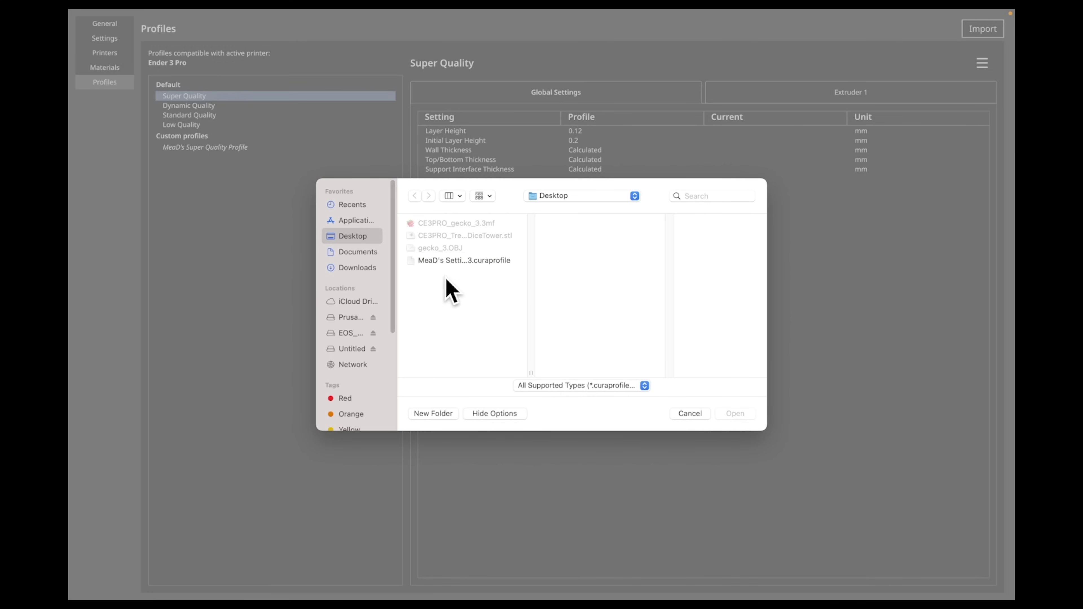
click(444, 261)
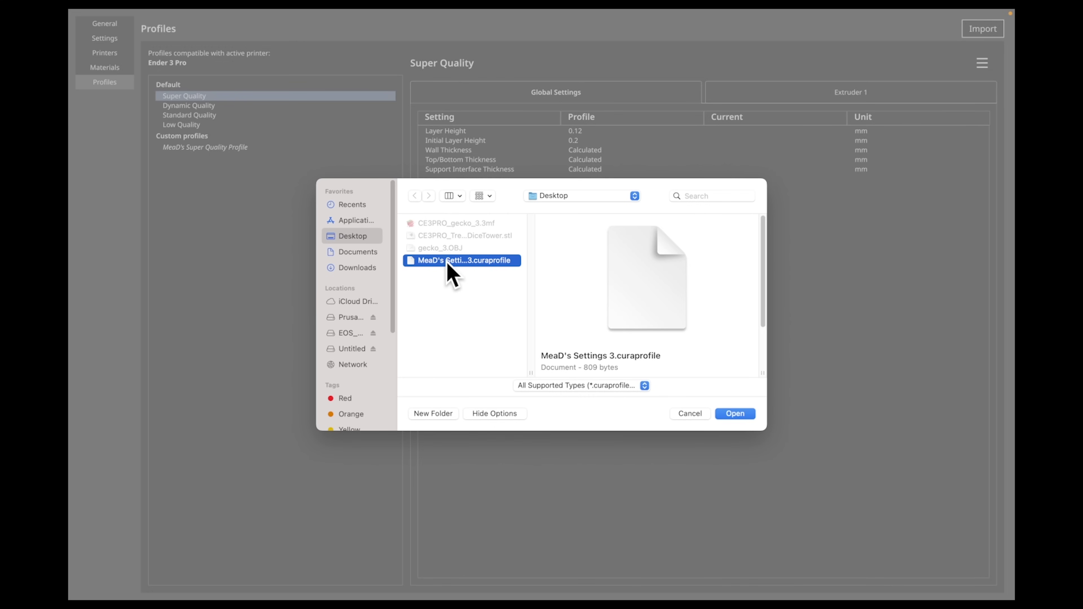
click(737, 413)
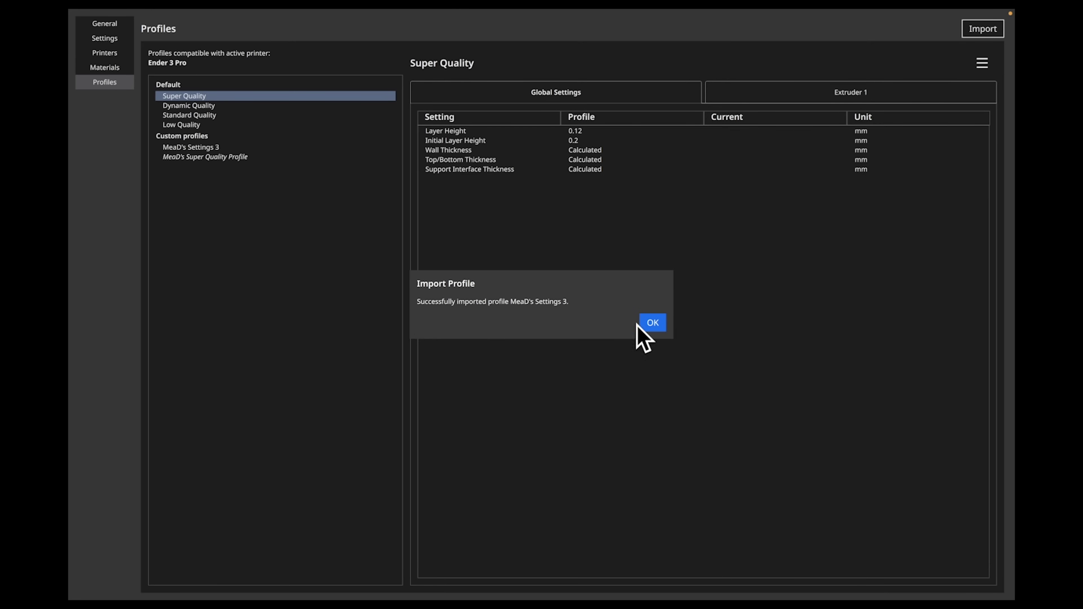
click(653, 323)
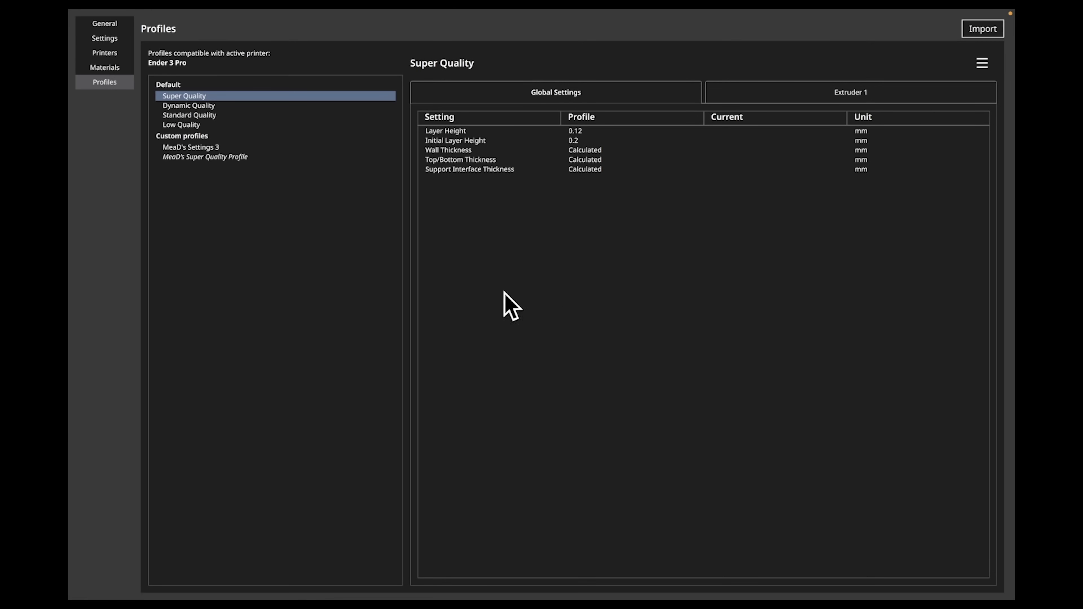
View the imported MeaD's Settings 3 profile and make it the active profile in the print settings.
click(190, 147)
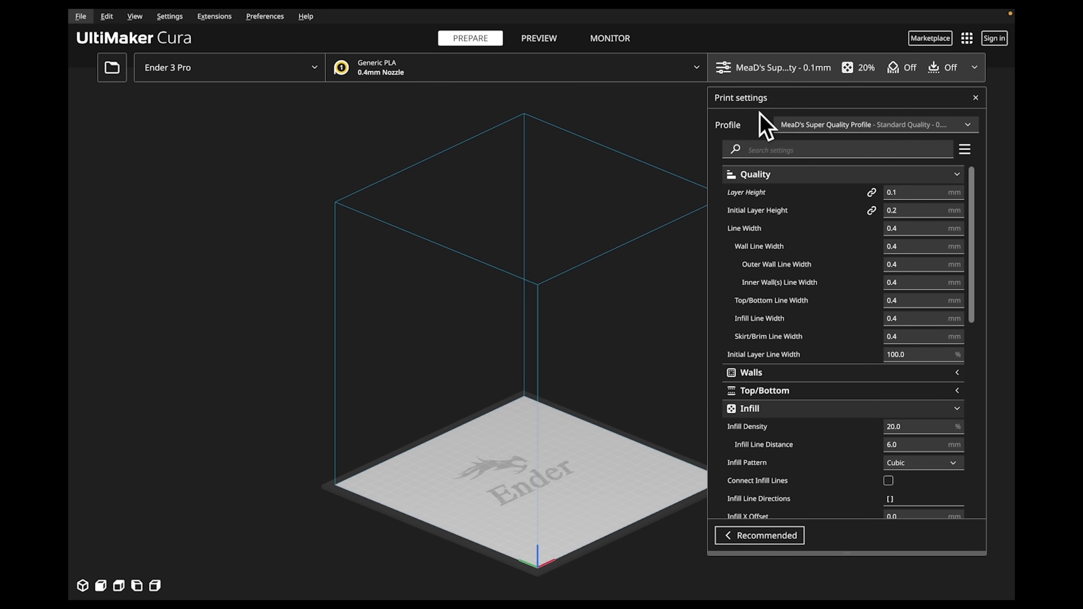
click(967, 123)
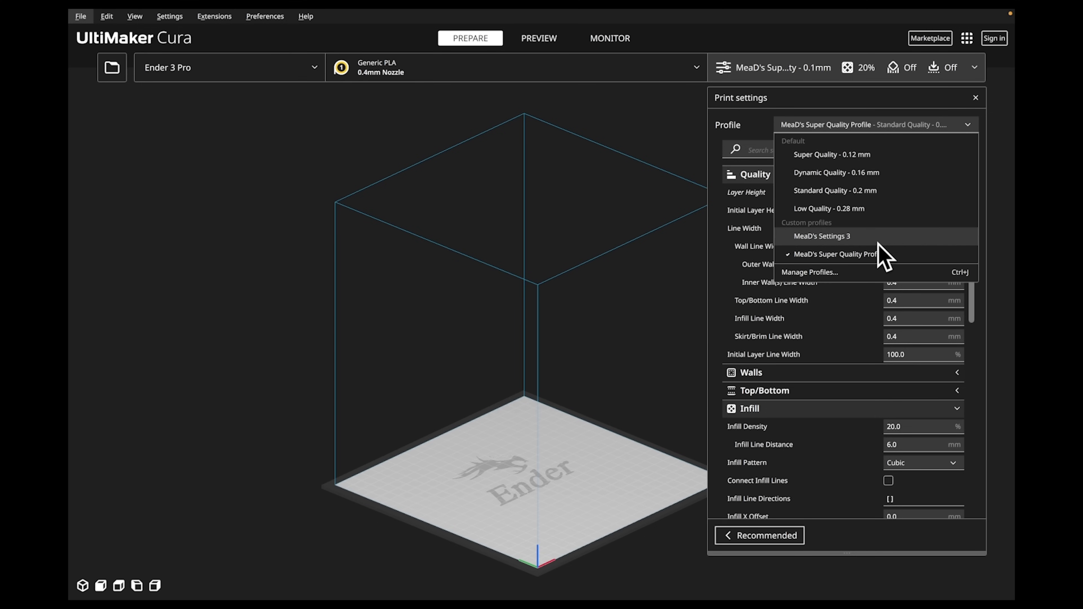
click(840, 237)
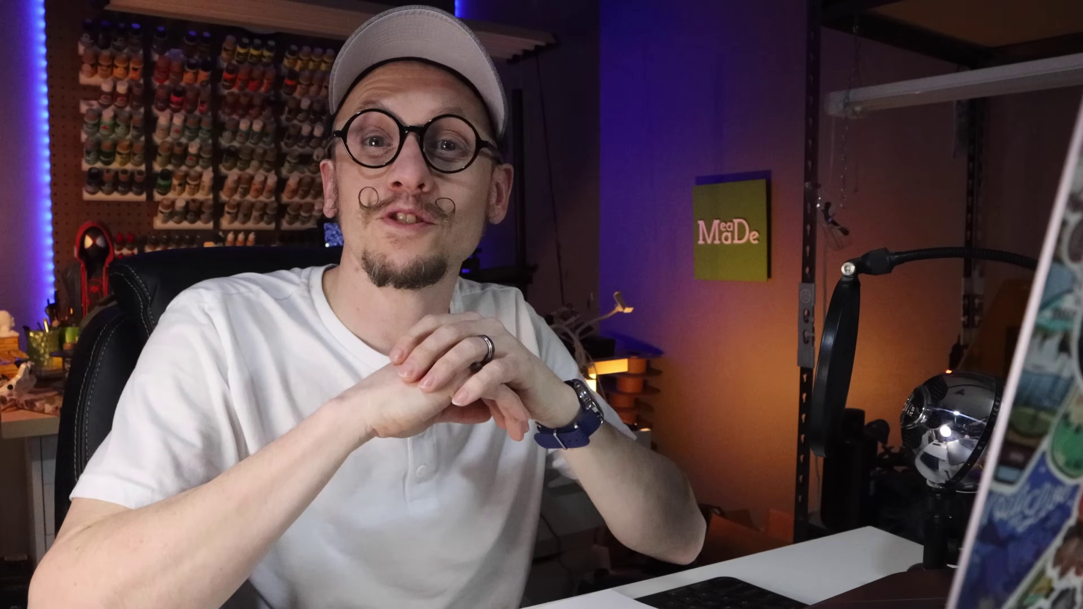